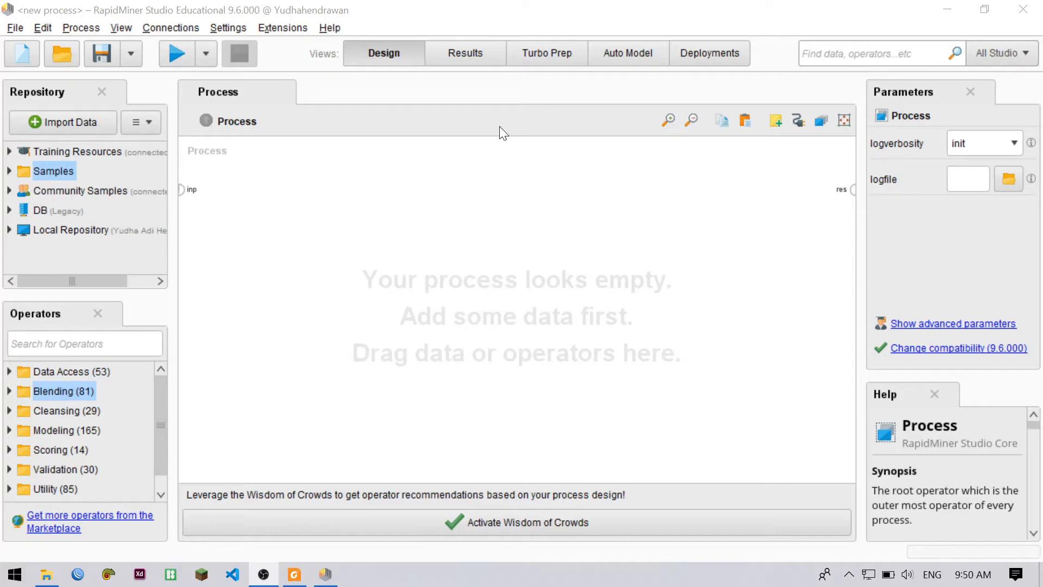
Add the Products dataset from the Samples data folder to the empty process as a Retrieve operator
left_click(9, 170)
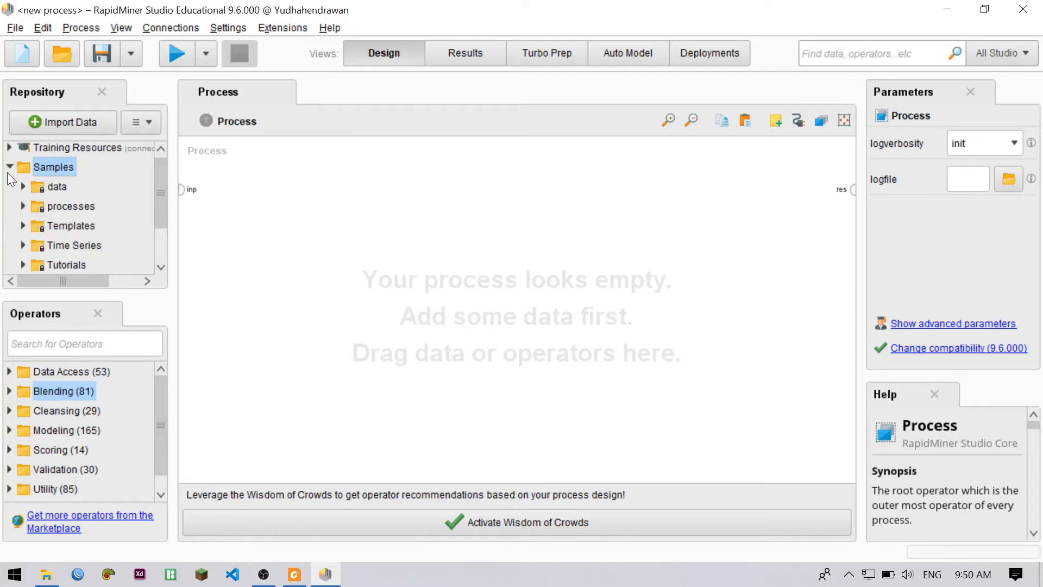
left_click(23, 186)
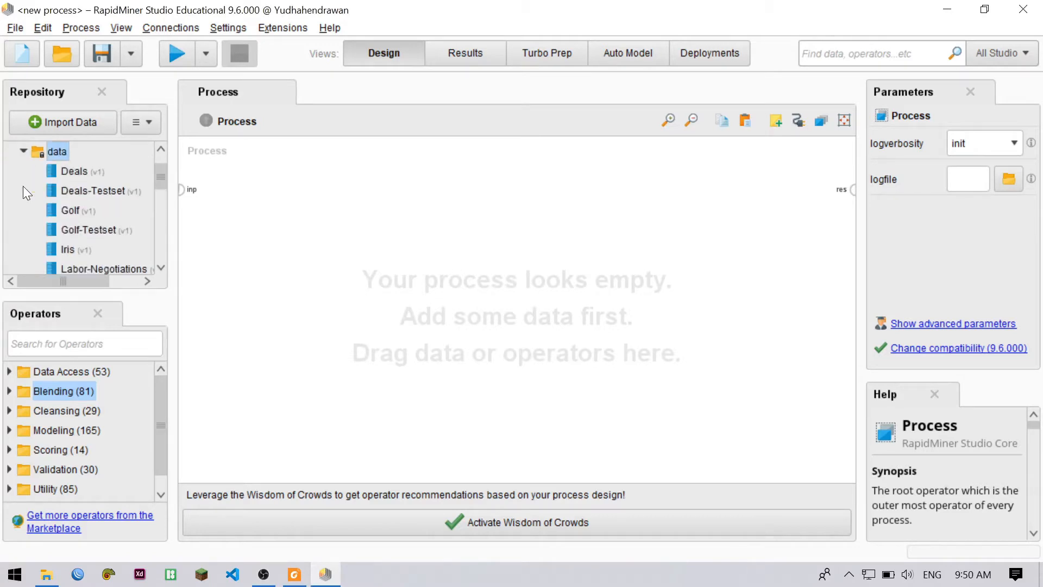
scroll(102, 209, "down", 2)
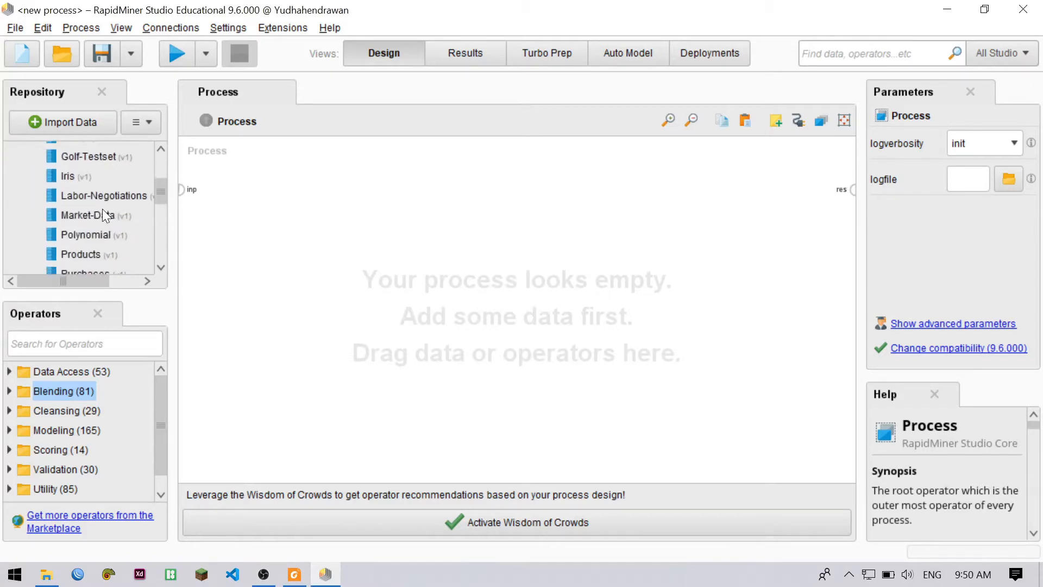
mouse_move(102, 208)
scroll(102, 209, "down", 1)
scroll(102, 209, "down", 1)
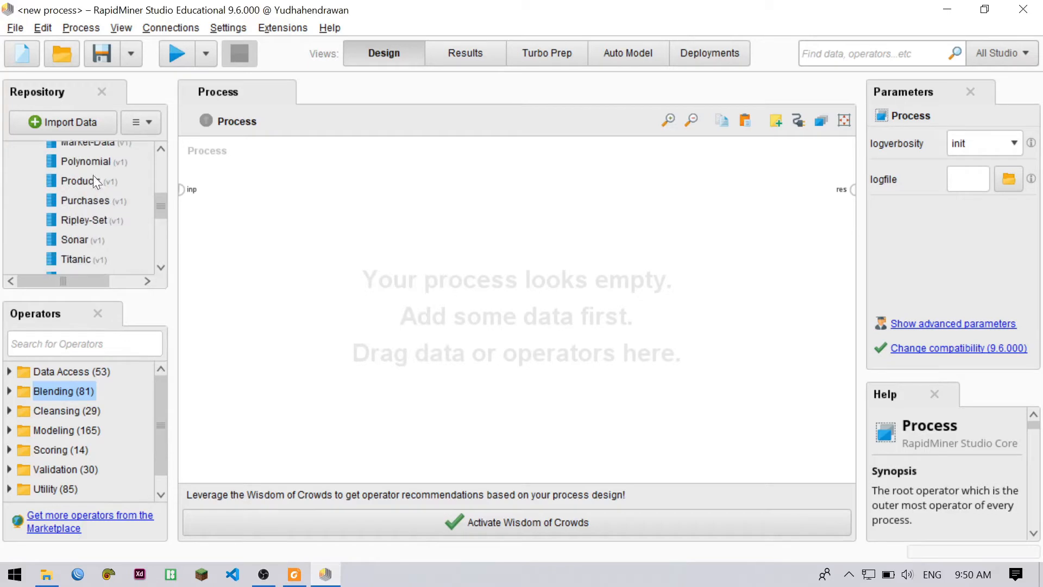
scroll(88, 184, "down", 2)
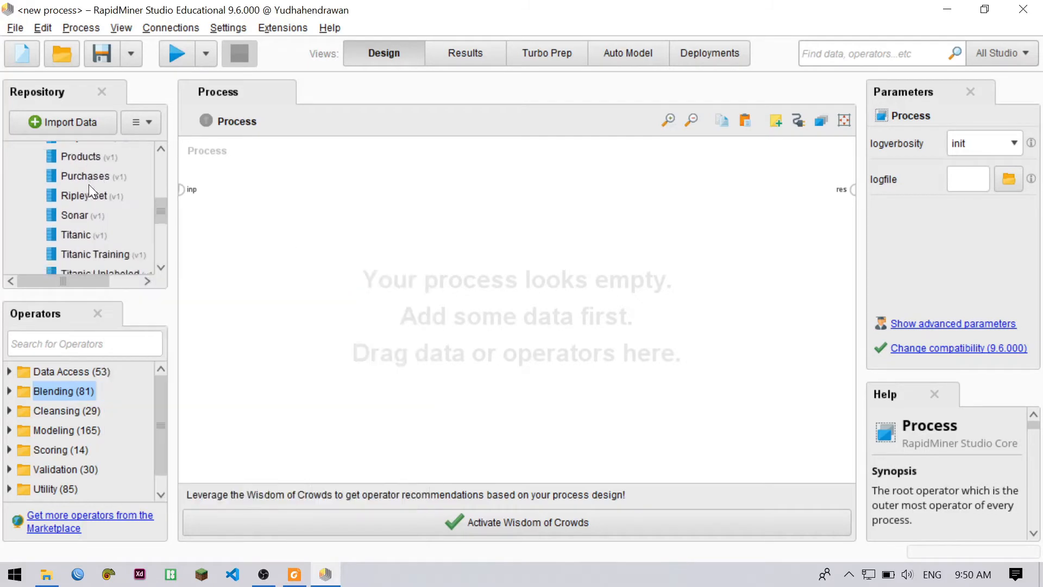
scroll(89, 193, "up", 1)
left_click_drag(93, 161, 270, 195)
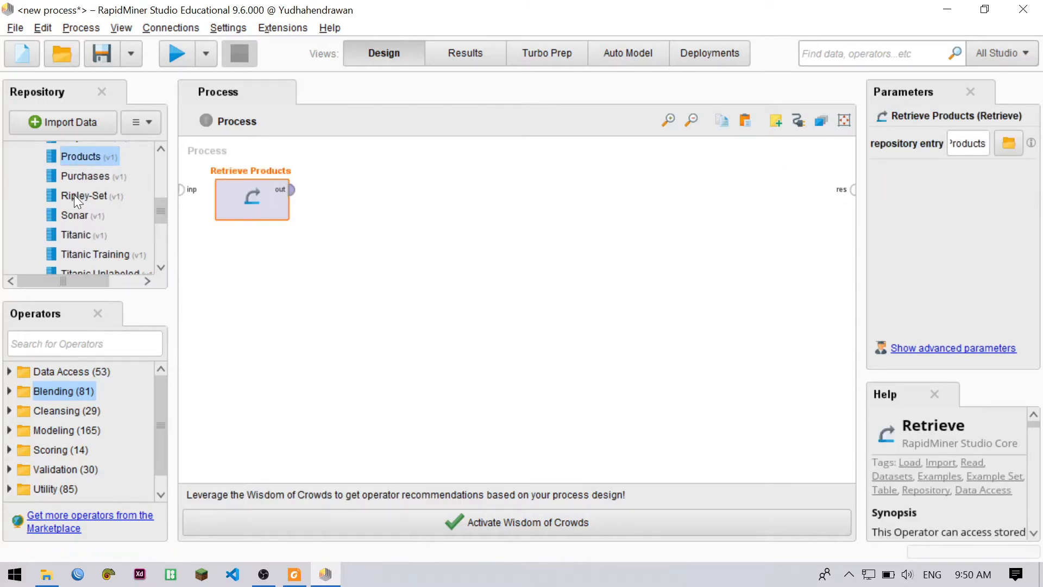
Add the Transactions sample dataset to the process, placing it below Retrieve Products
scroll(74, 194, "down", 4)
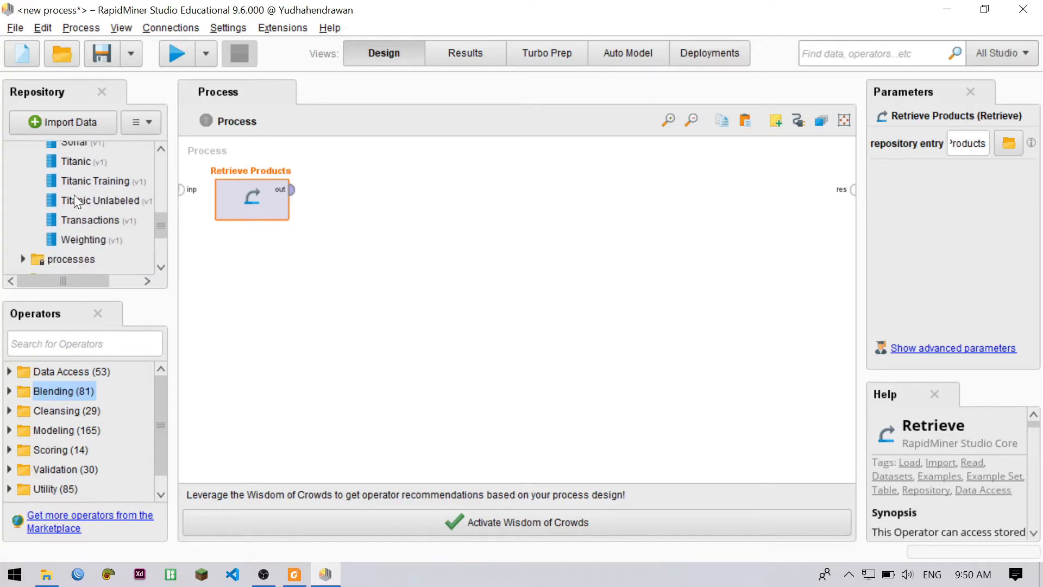
scroll(74, 194, "up", 4)
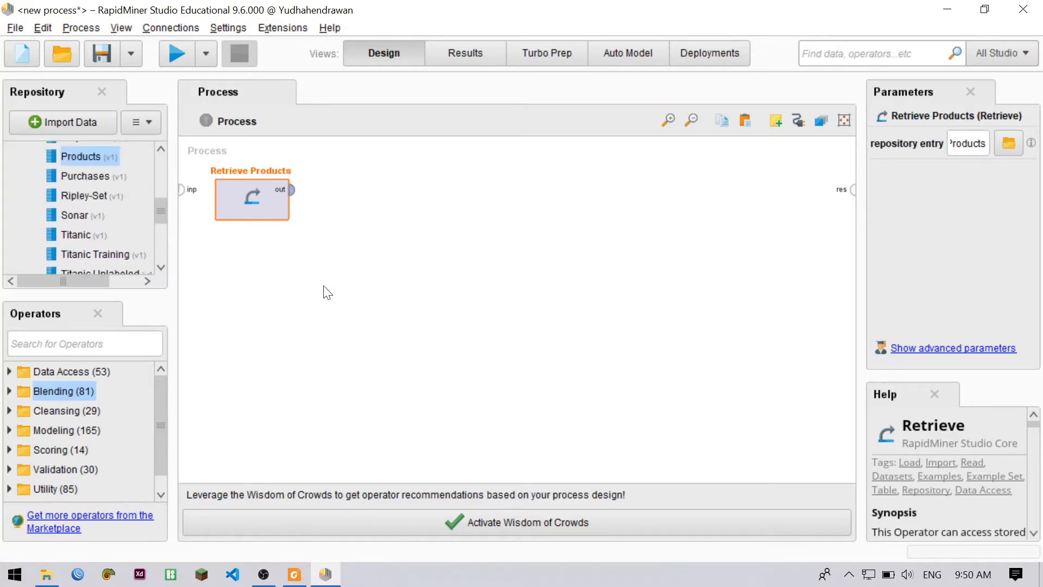
scroll(111, 203, "up", 1)
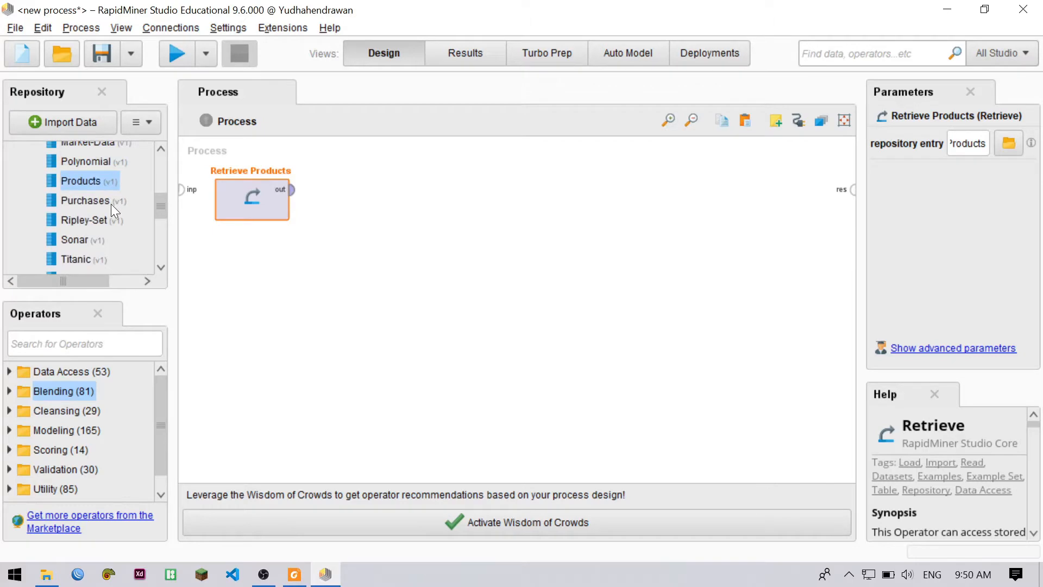
scroll(111, 204, "up", 1)
scroll(111, 204, "down", 3)
scroll(105, 224, "down", 1)
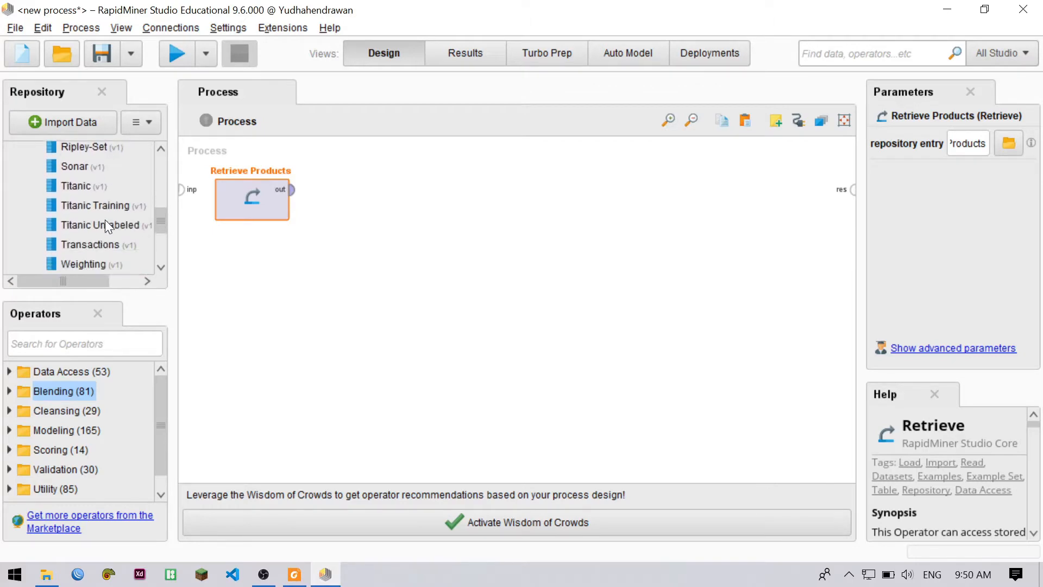
left_click_drag(95, 246, 259, 286)
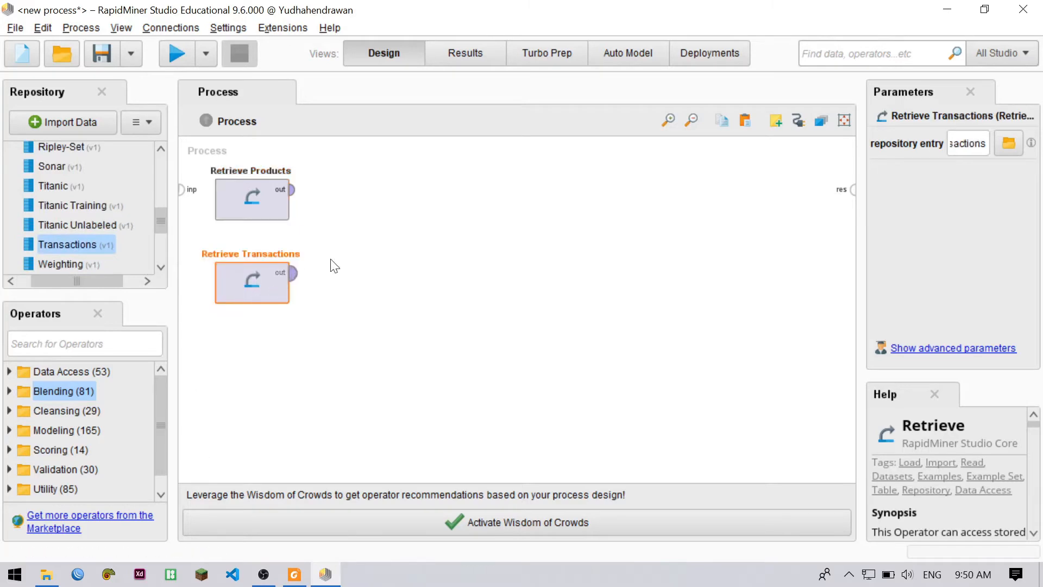
left_click(352, 260)
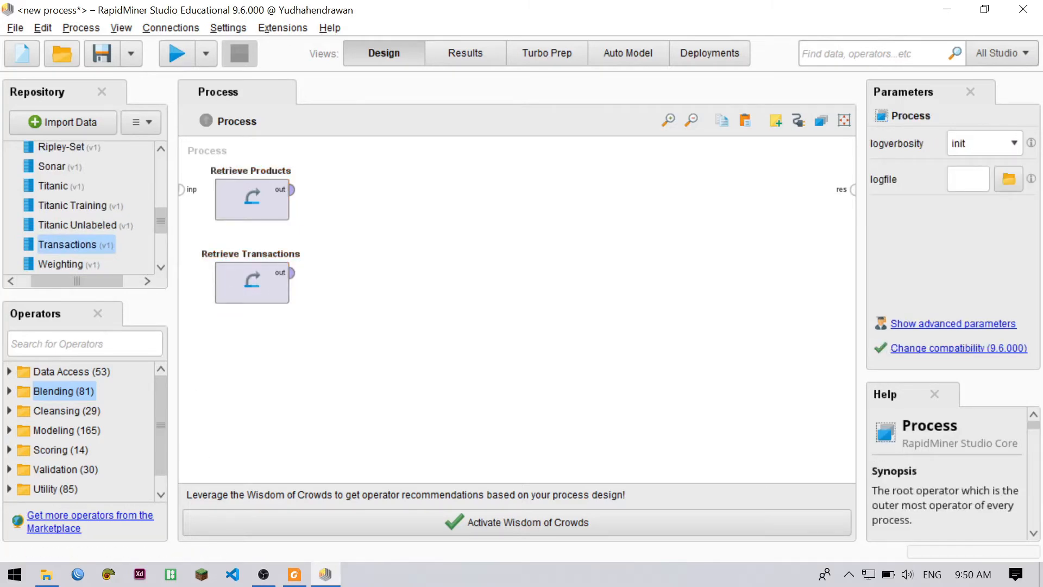
Search the operators for "join" and place a Join operator beside Retrieve Products
left_click(111, 349)
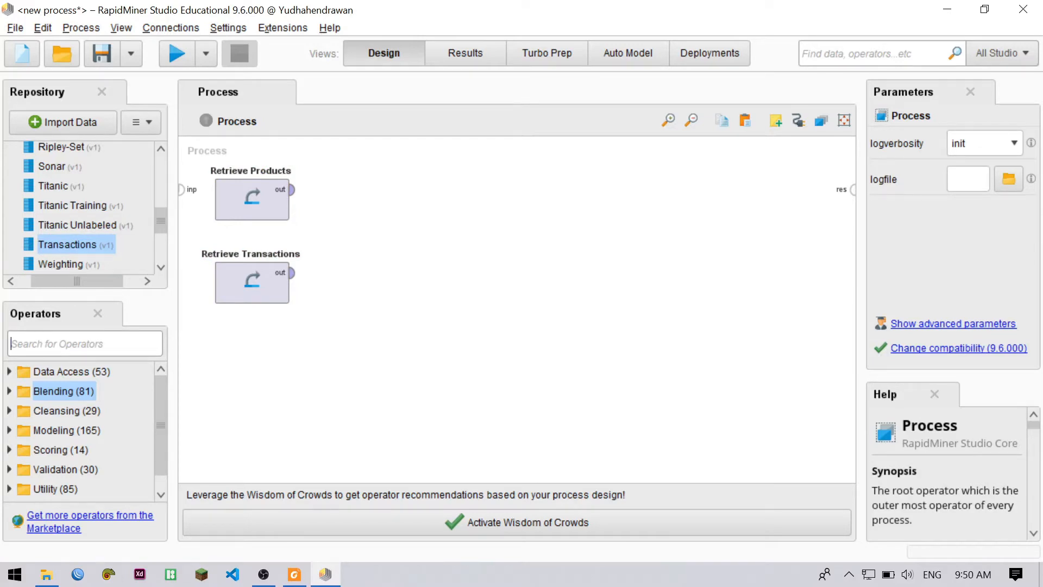
type("join")
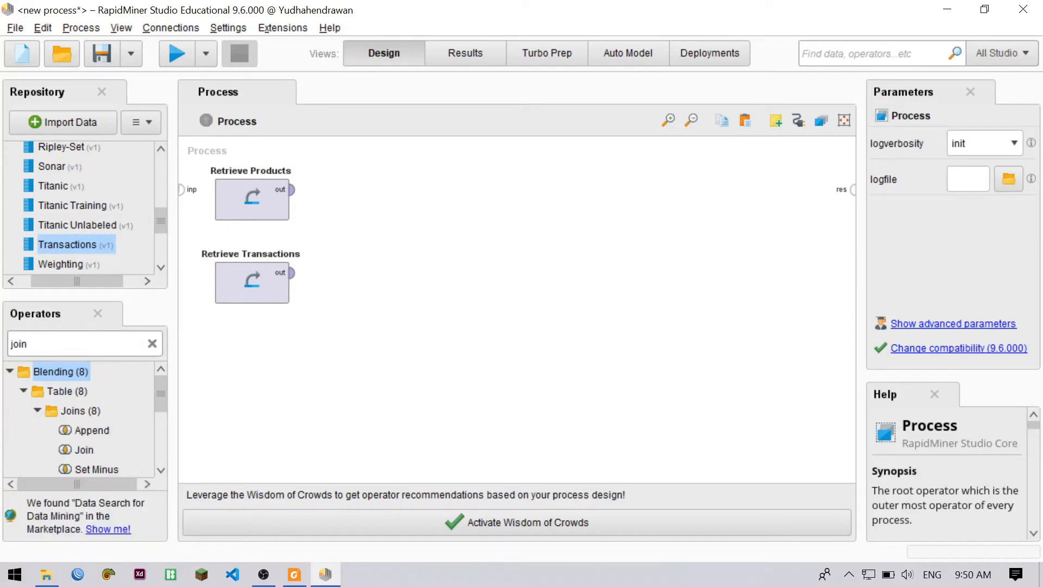
scroll(108, 400, "down", 1)
scroll(107, 400, "up", 1)
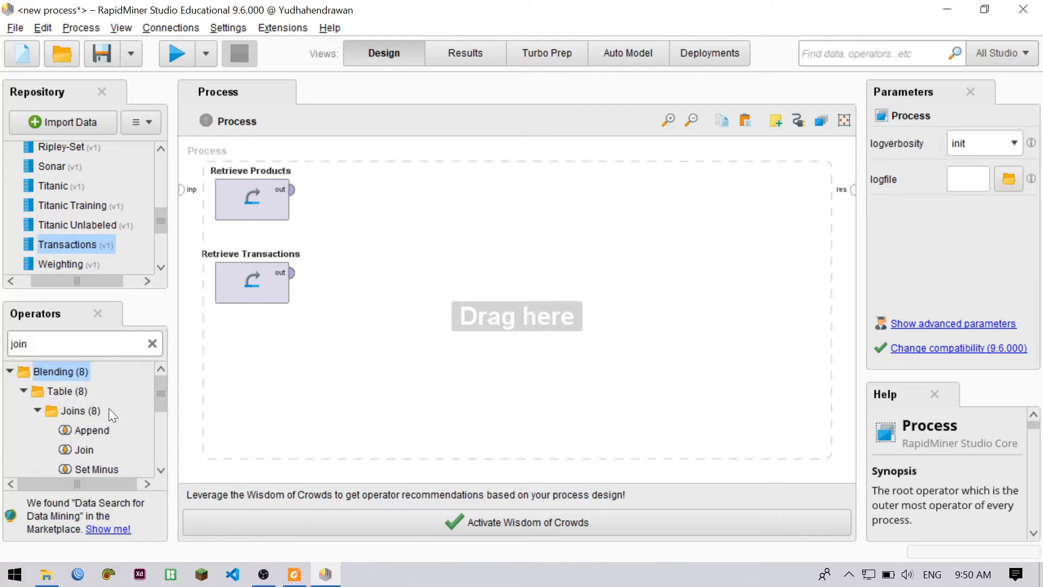
scroll(107, 411, "down", 1)
left_click_drag(83, 427, 433, 190)
left_click(538, 230)
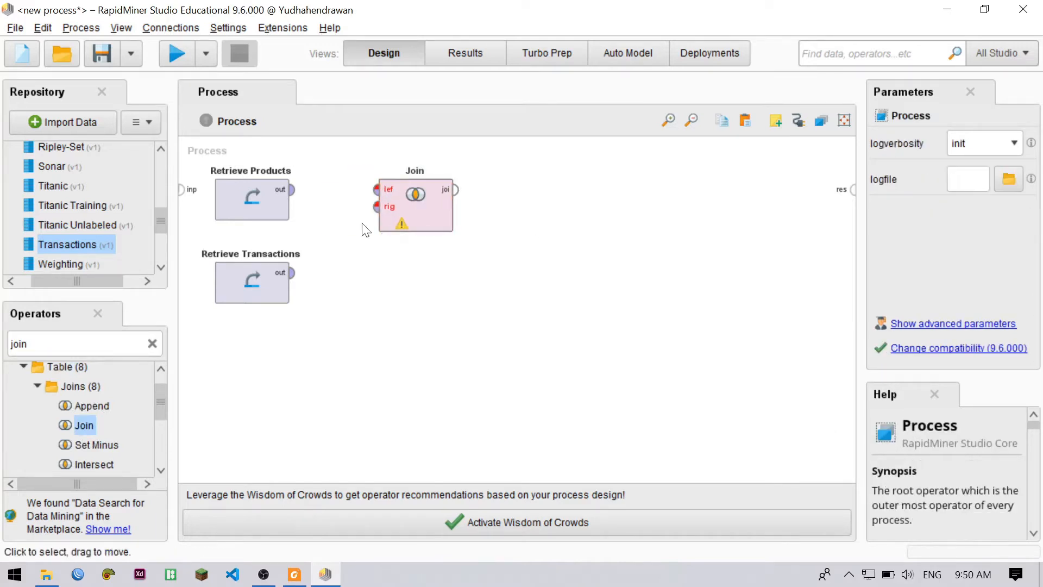
left_click(288, 194)
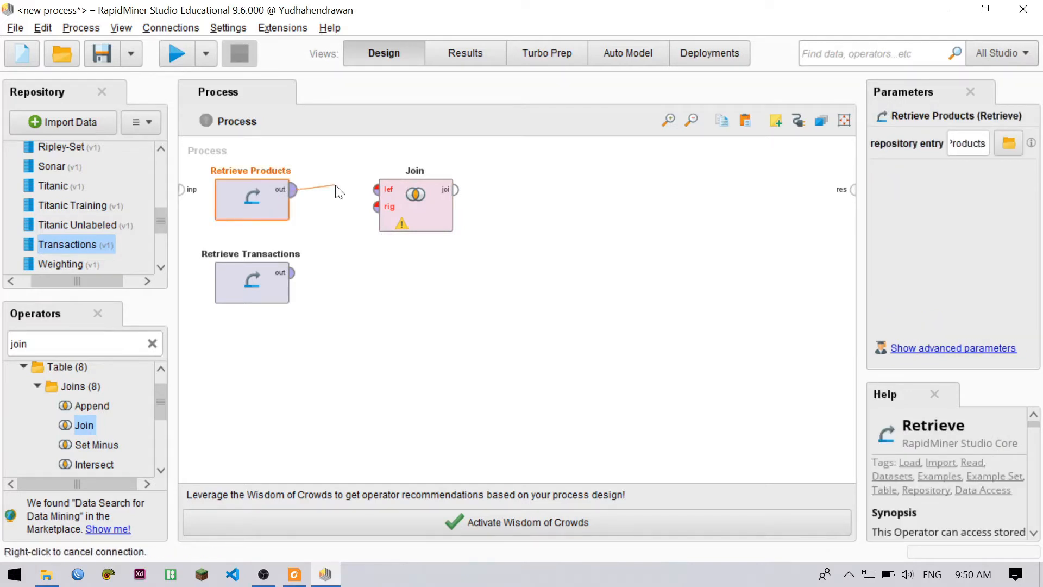
left_click(376, 190)
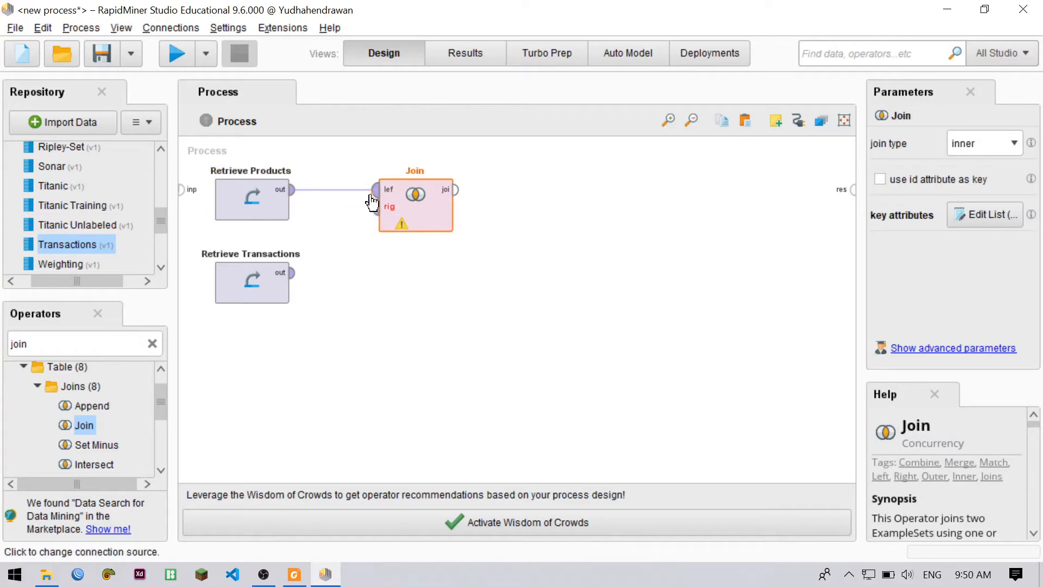
left_click_drag(375, 192, 330, 235)
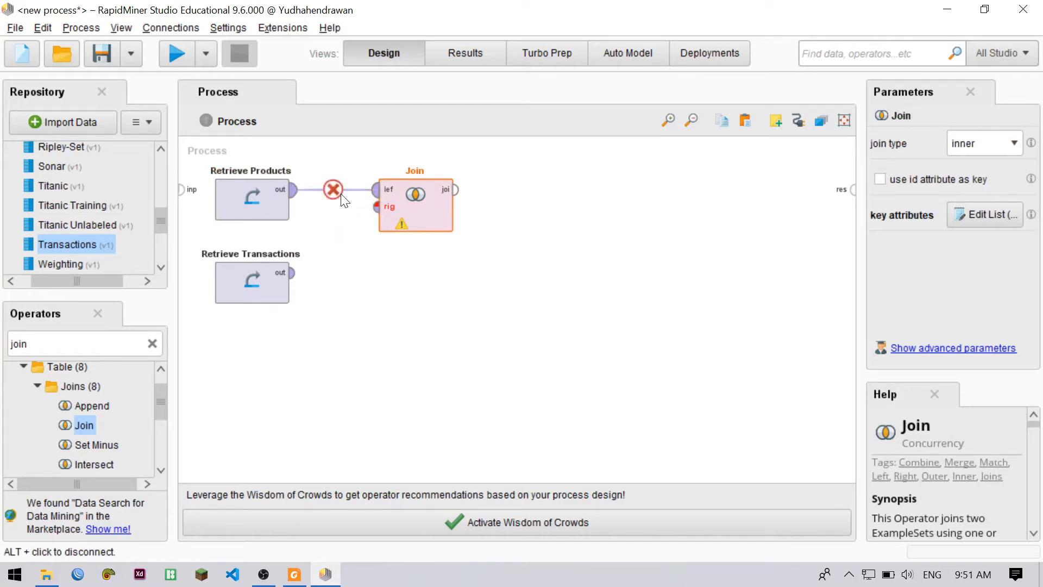
left_click(338, 192)
Connect the Retrieve Products output to Join's left input and the Retrieve Transactions output to its right input
left_click(294, 190)
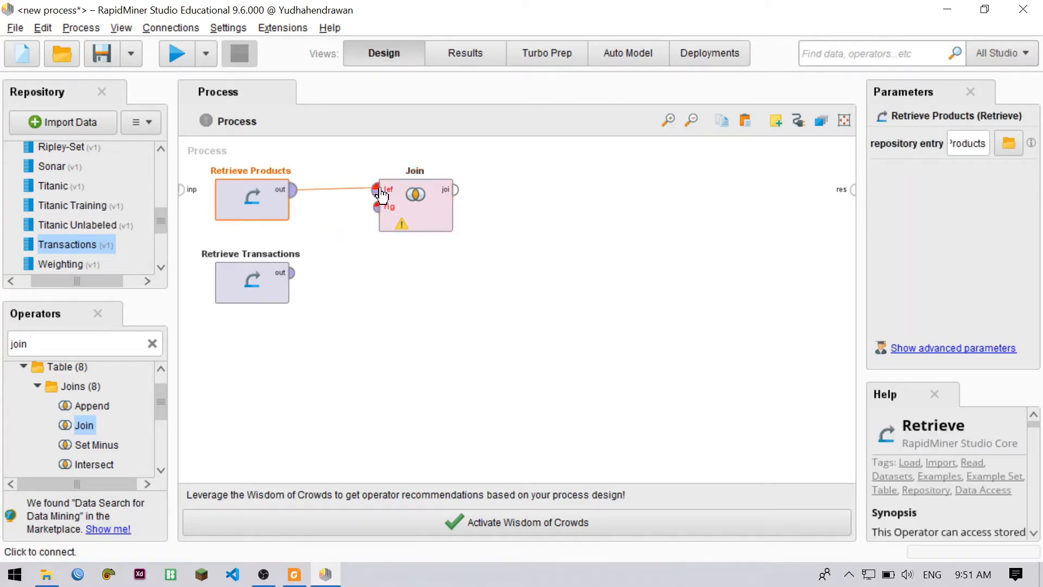
left_click(379, 191)
left_click(293, 273)
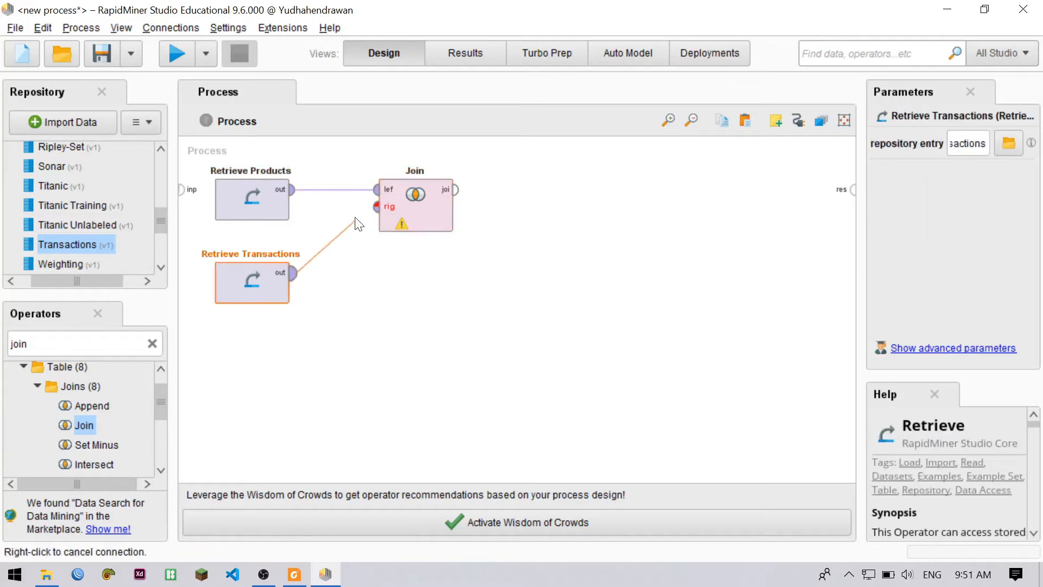
left_click(377, 207)
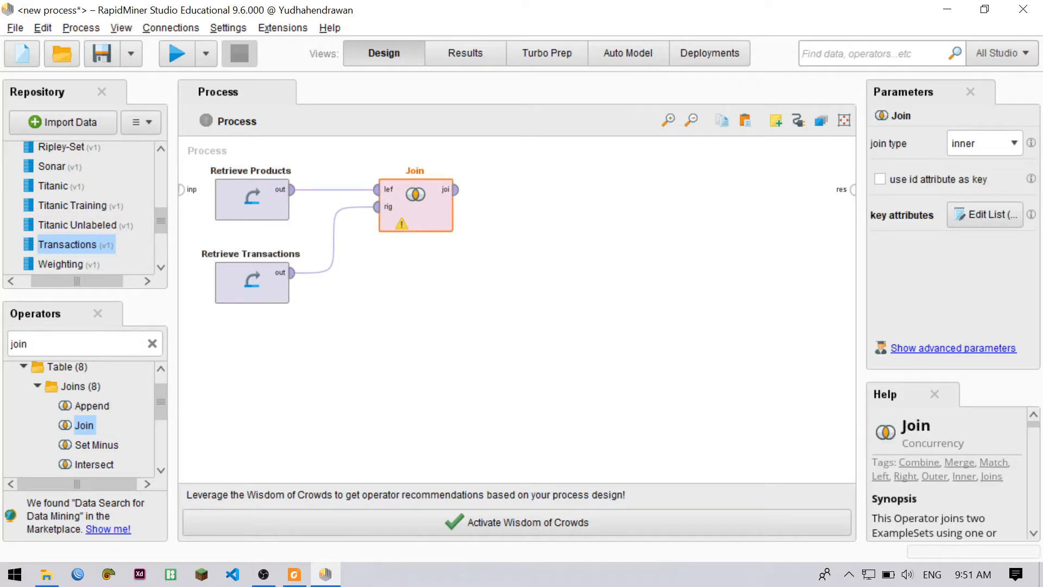
Set the Join operator's key attributes to Product ID for both the left and right datasets and apply them
left_click(982, 216)
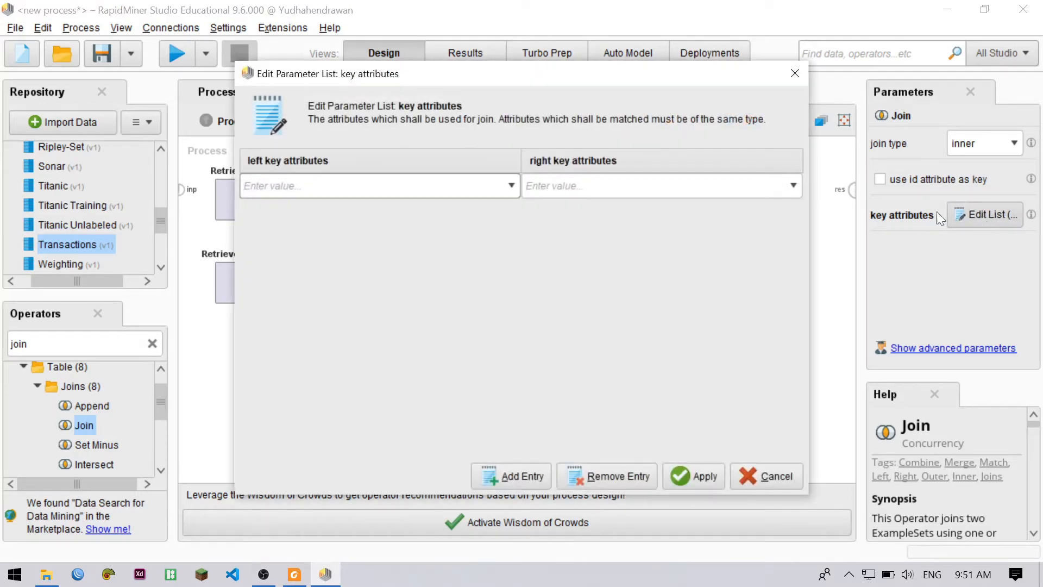
left_click(507, 184)
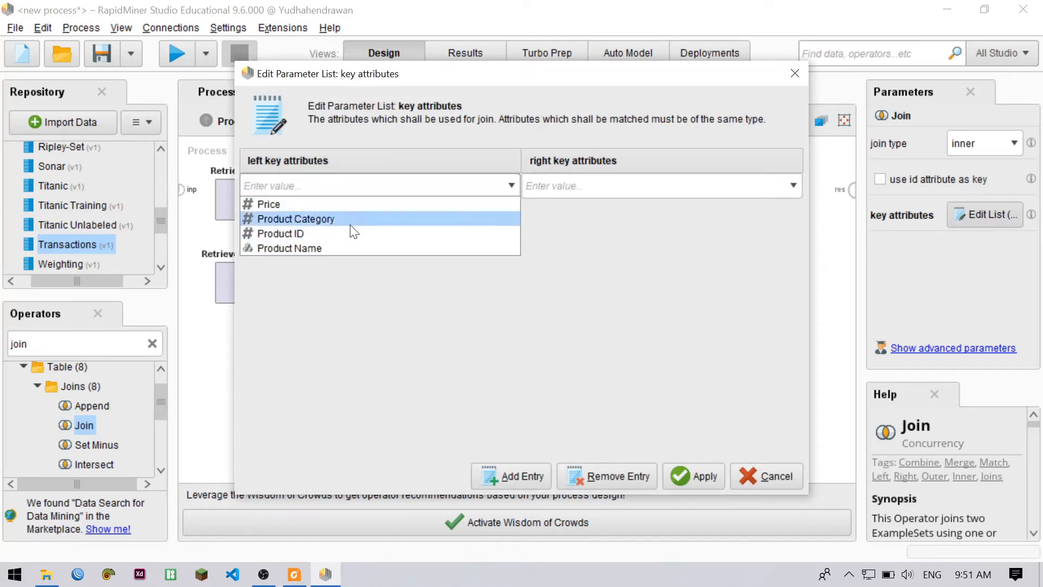
left_click(313, 232)
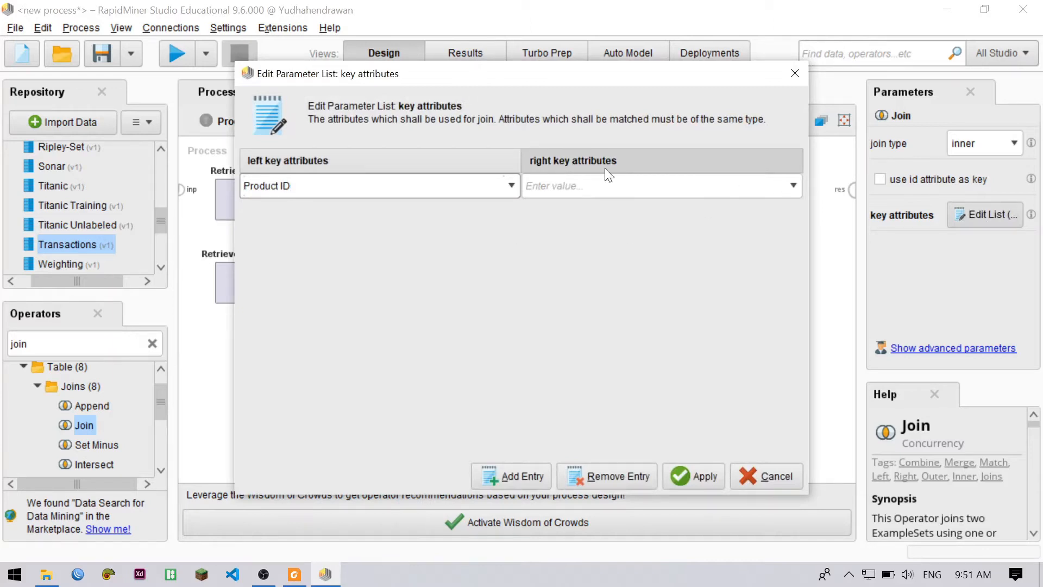
left_click(794, 187)
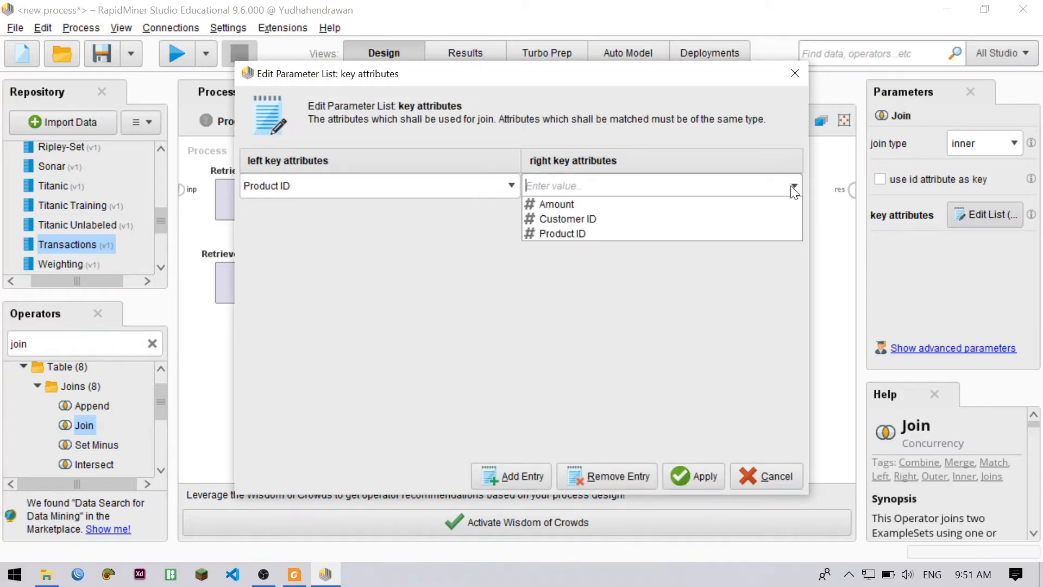
left_click(626, 233)
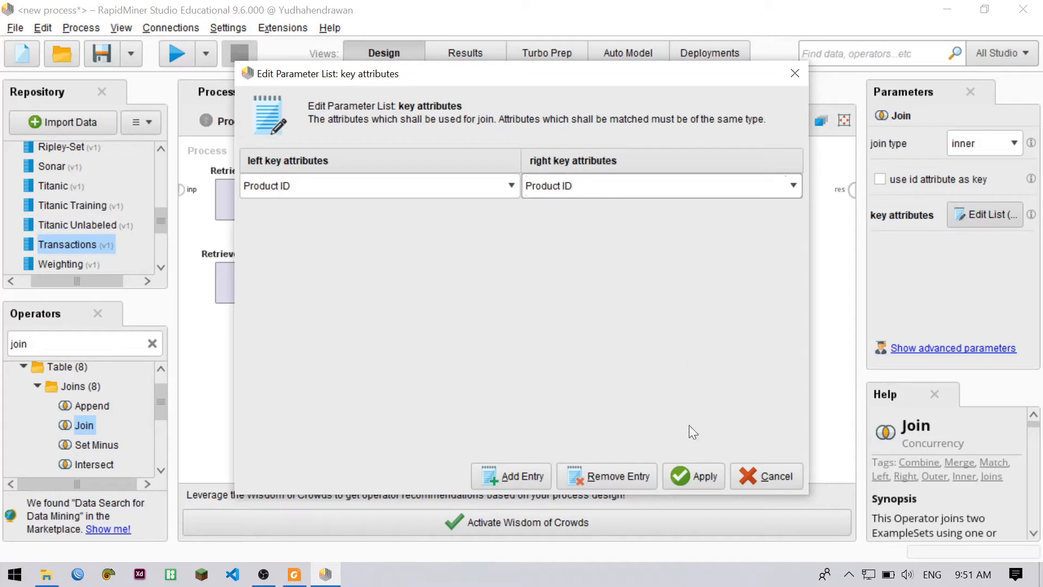
left_click(699, 469)
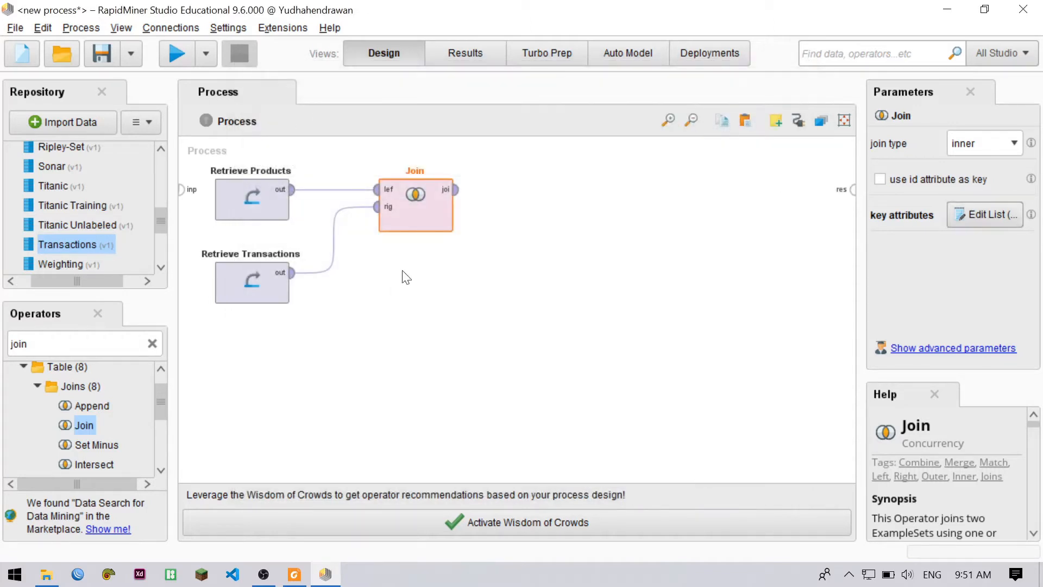
left_click(487, 292)
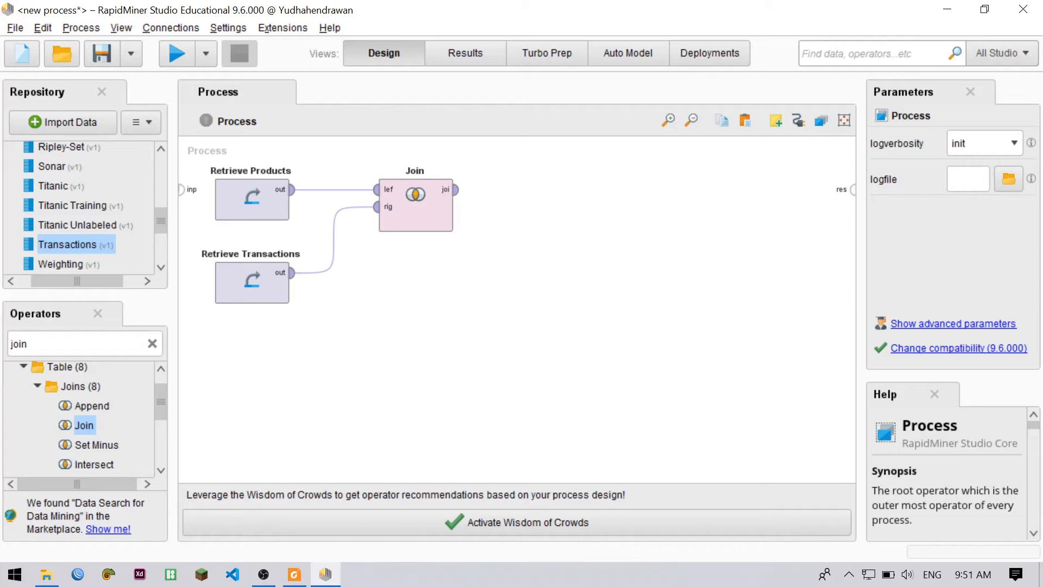
Search the operators for "generate atri" and place a Generate Attributes operator beside Join
left_click(152, 344)
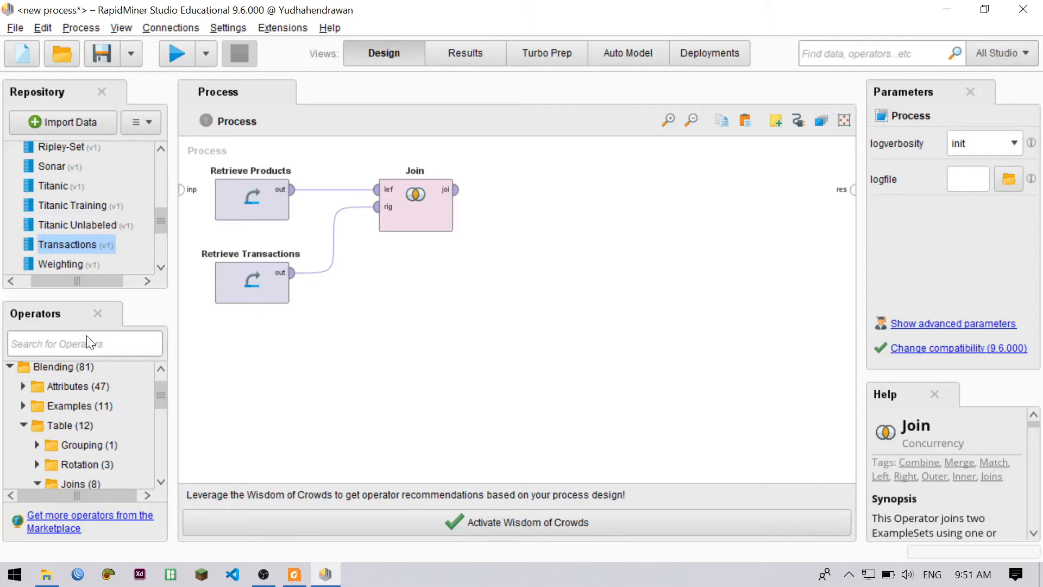
type("gener")
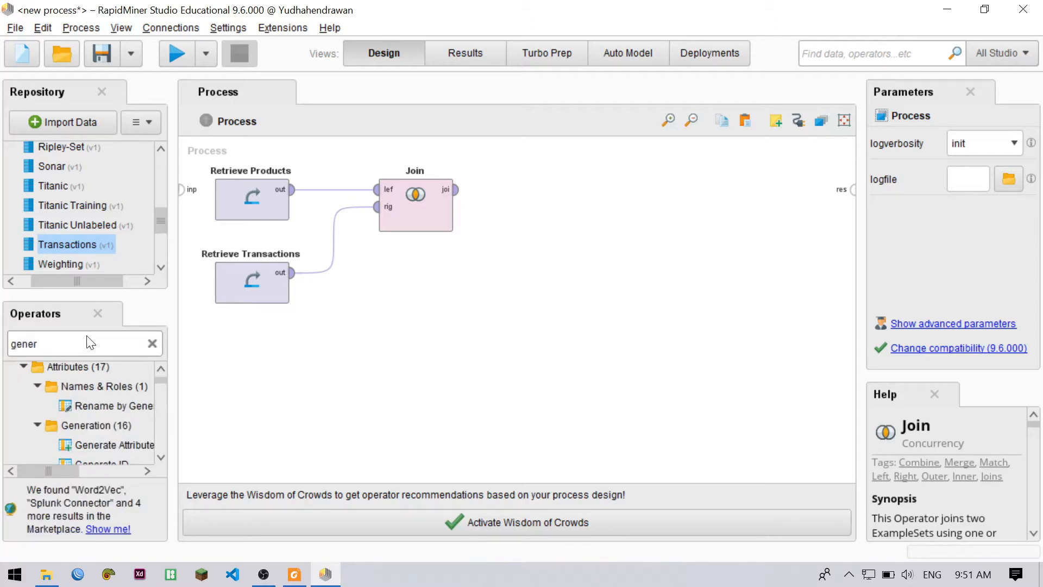
type("ate")
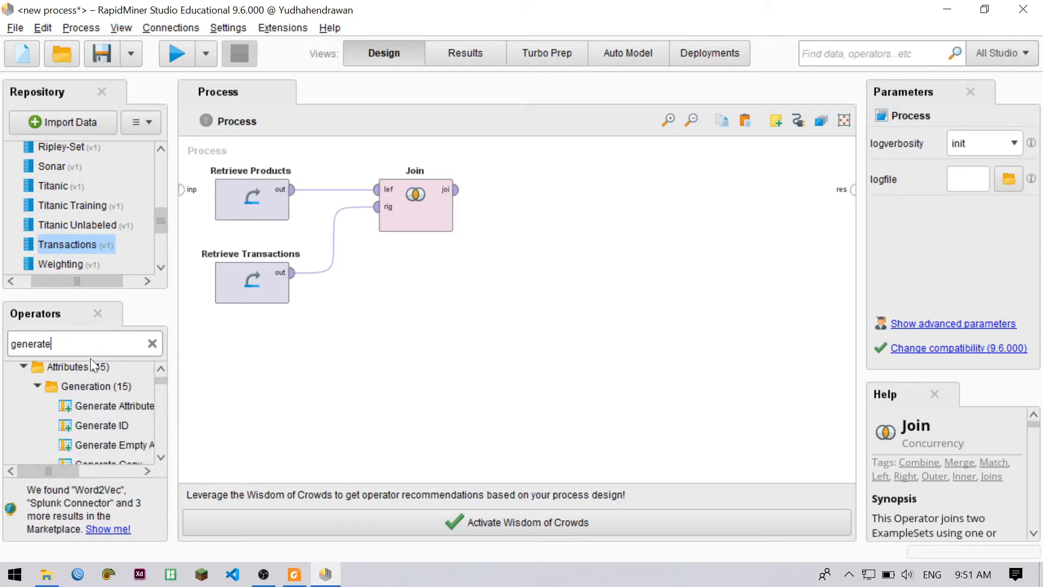
type(" atri")
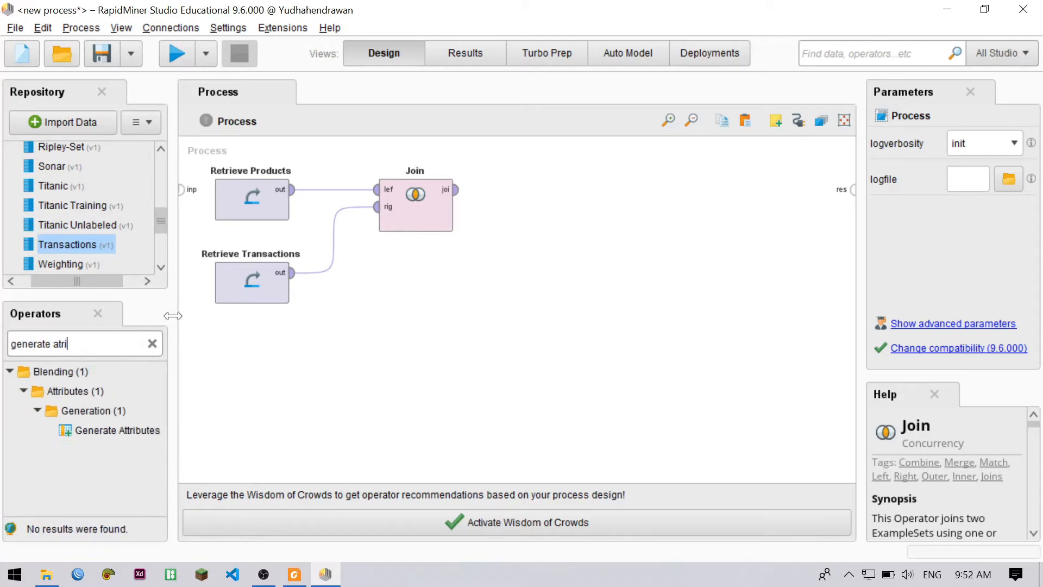
left_click_drag(98, 431, 537, 218)
left_click(582, 275)
left_click(584, 287)
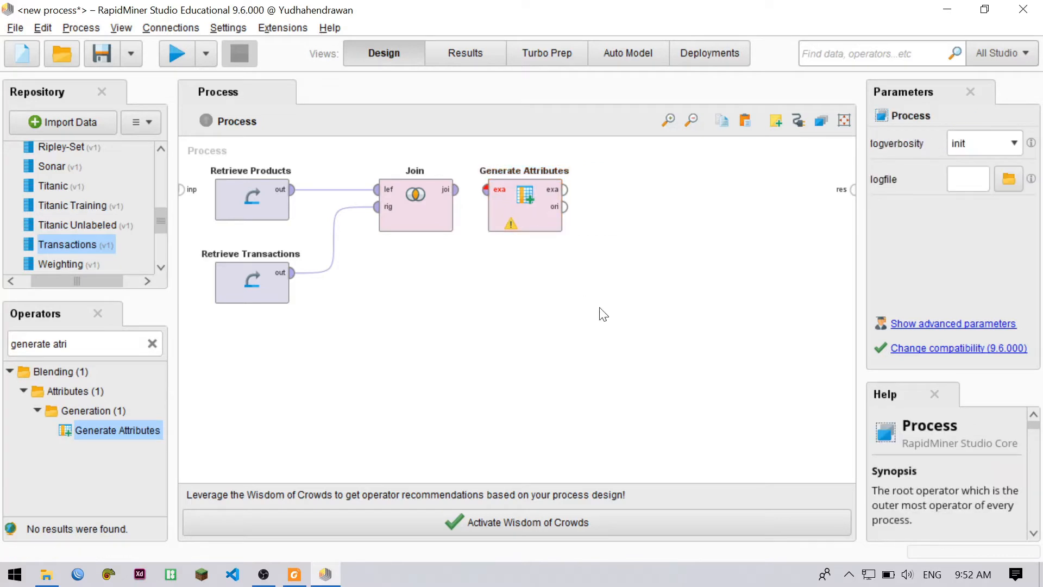
Define a new attribute Total with the expression Amount*Price in the Generate Attributes operator and apply it
left_click(515, 222)
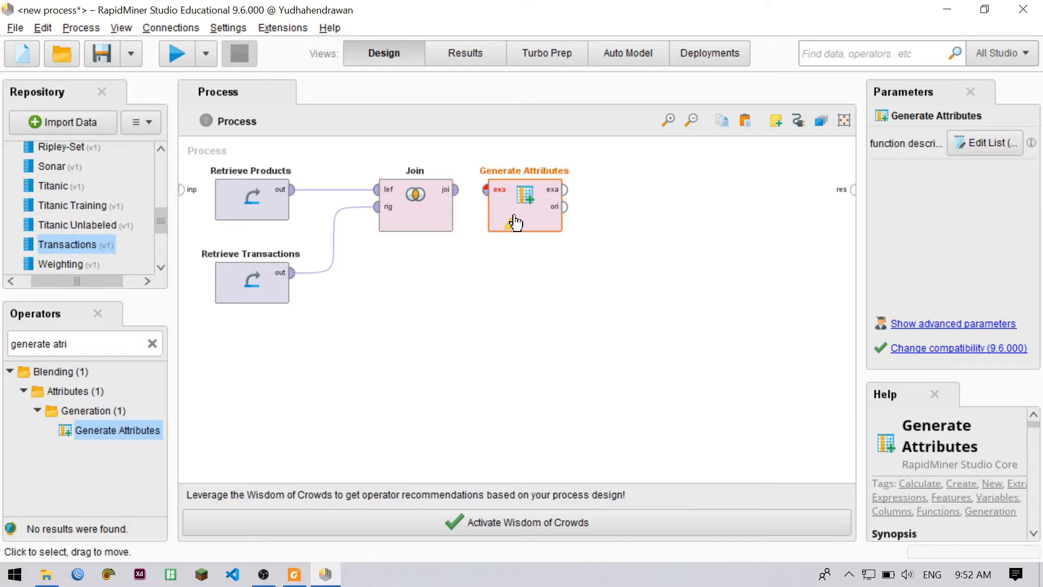
left_click(977, 140)
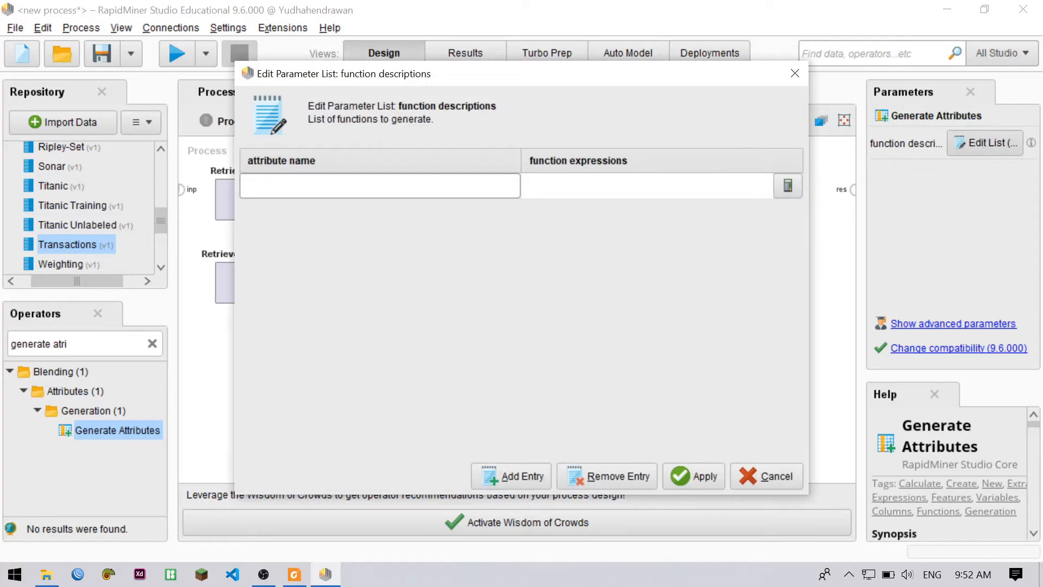
type("otal")
left_click(562, 190)
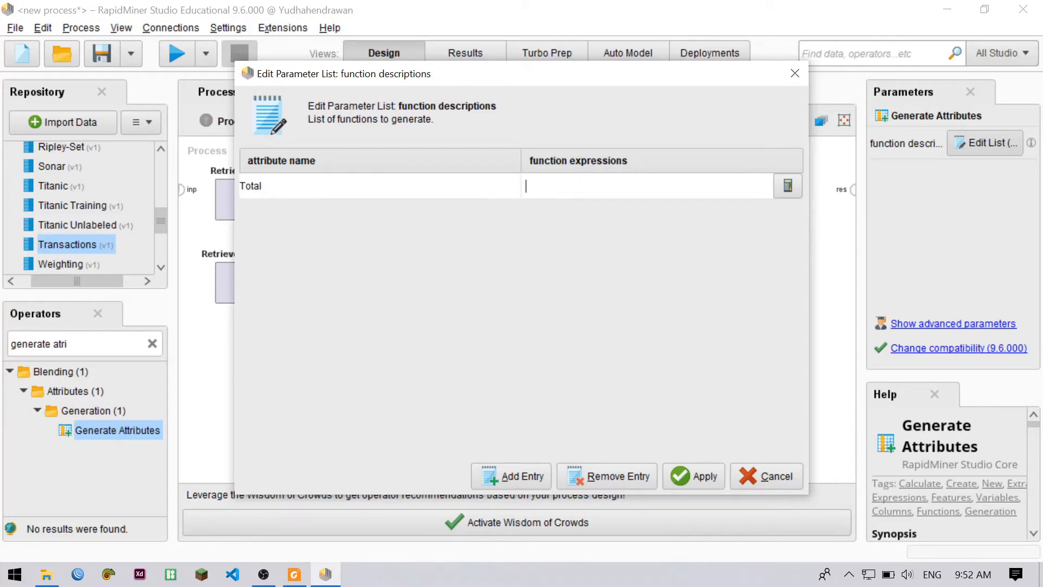
type("Amount*")
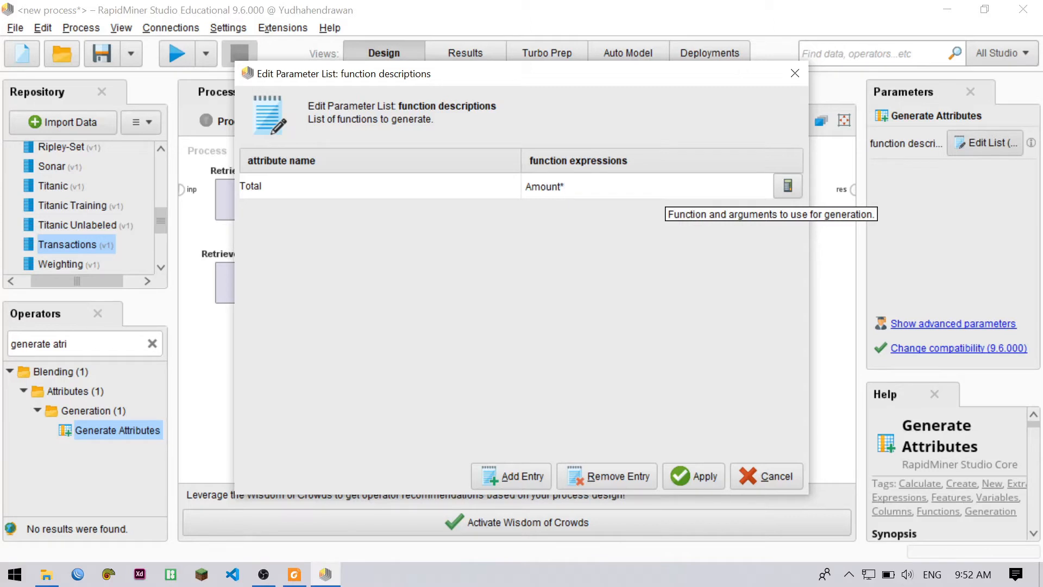
type("Price")
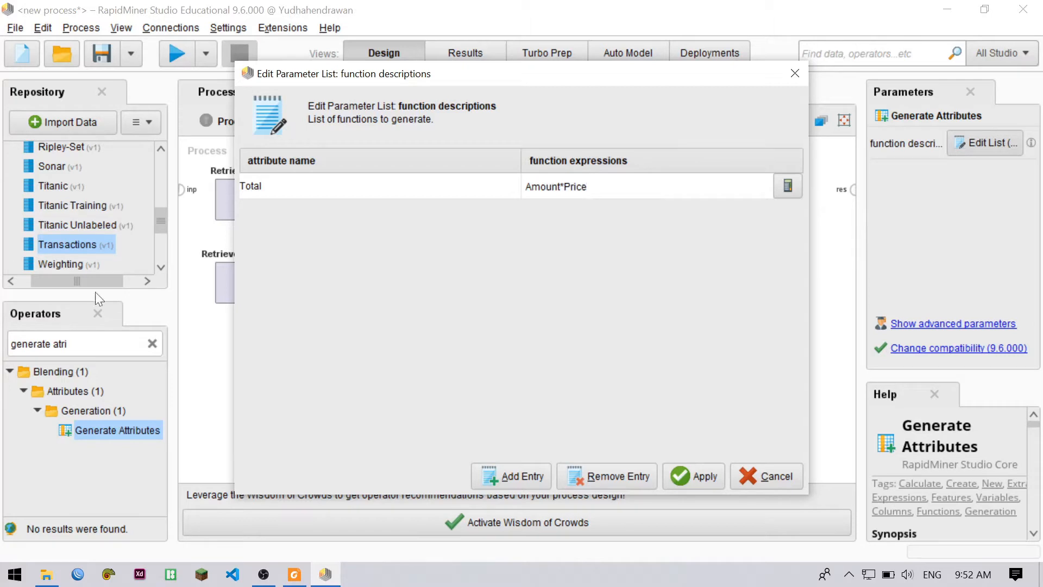
left_click(700, 471)
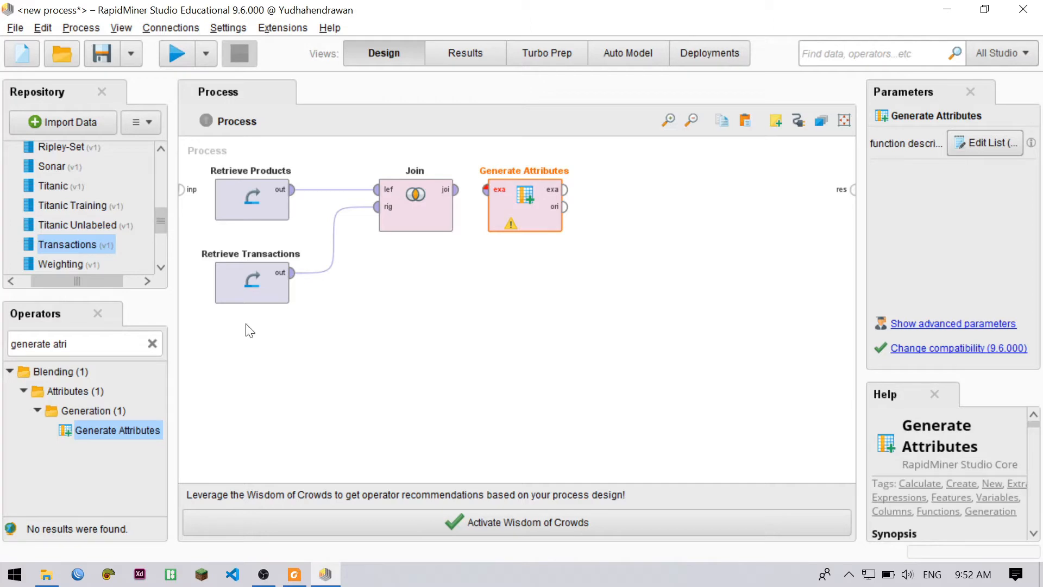
Search the operators for "select" and place a Select Attributes operator beside Generate Attributes
left_click(149, 346)
type("select")
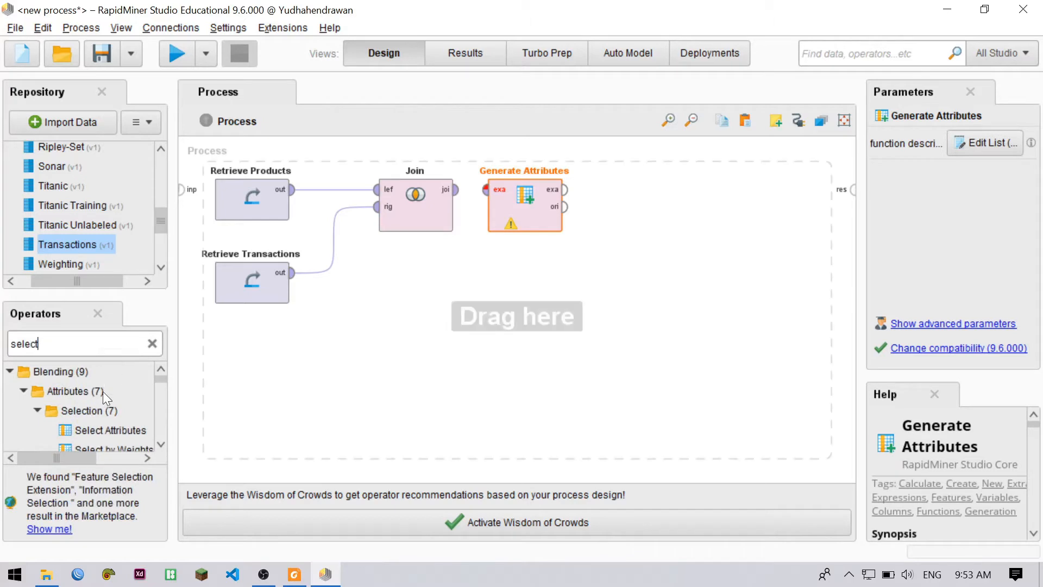
scroll(103, 392, "down", 1)
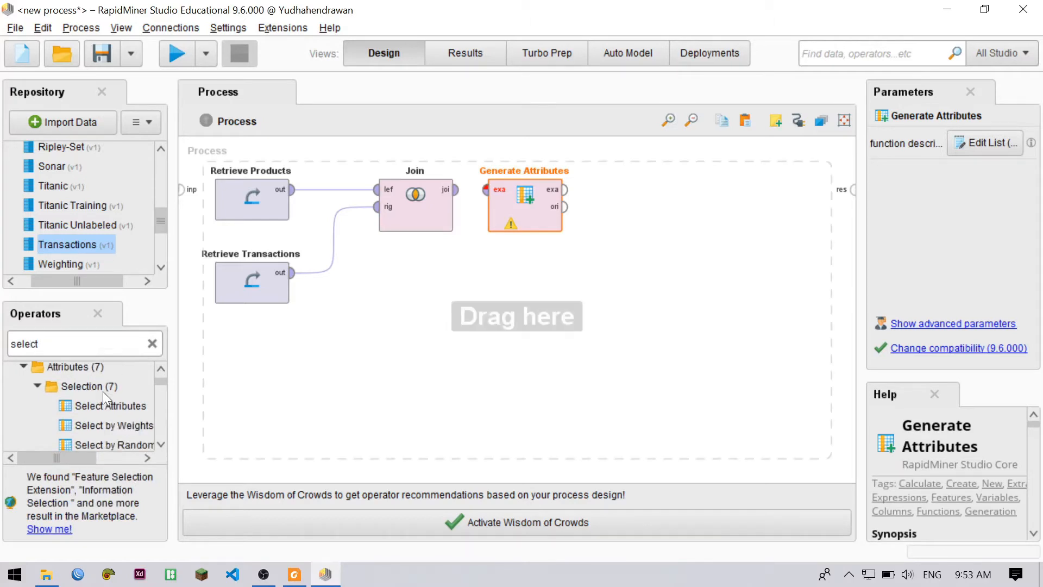
left_click_drag(109, 408, 641, 194)
Connect Join's output to Generate Attributes and the example set output of Generate Attributes to Select Attributes
left_click(449, 191)
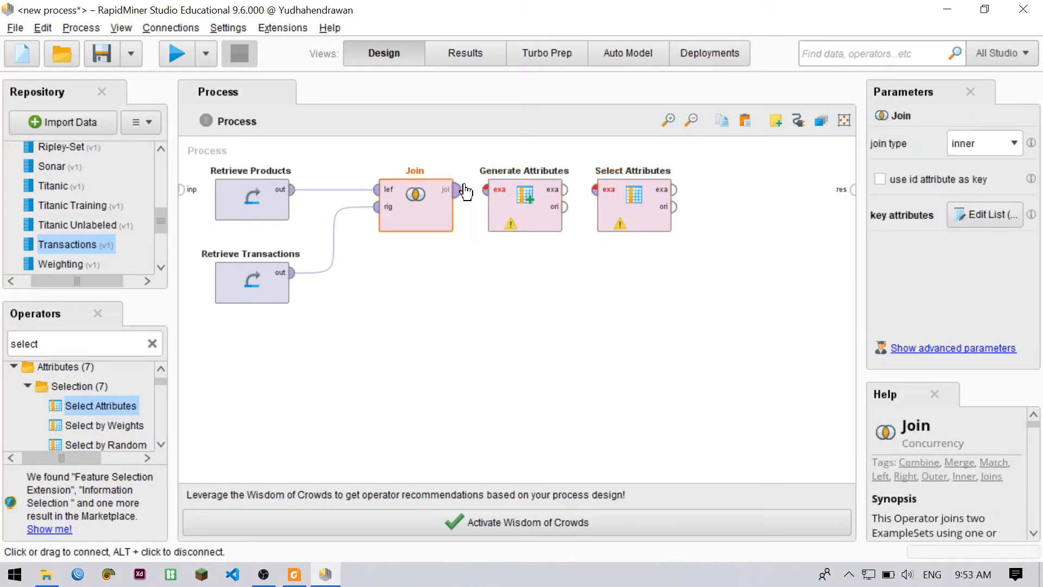
left_click(485, 190)
left_click(523, 297)
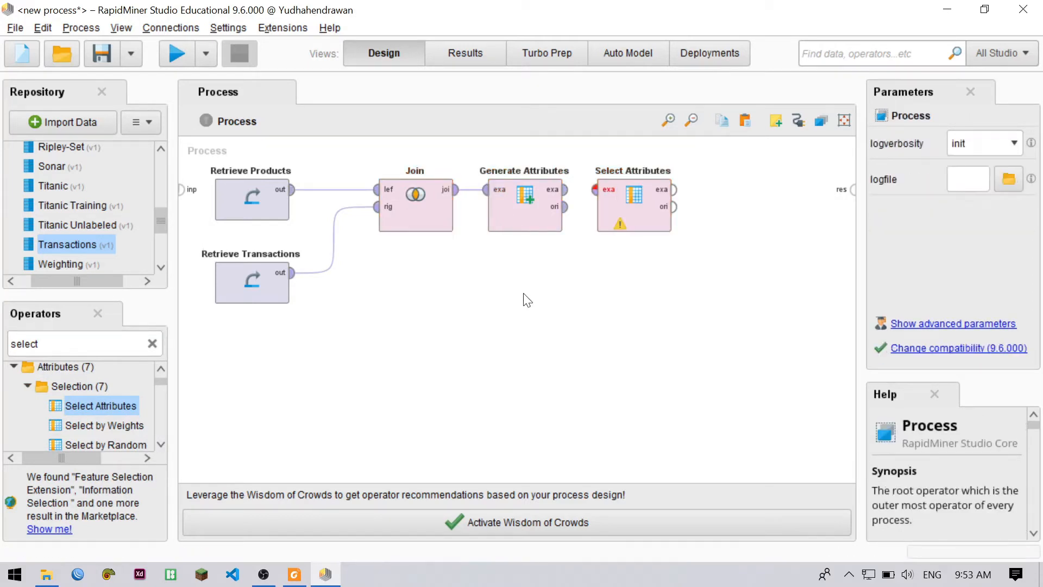
left_click(566, 190)
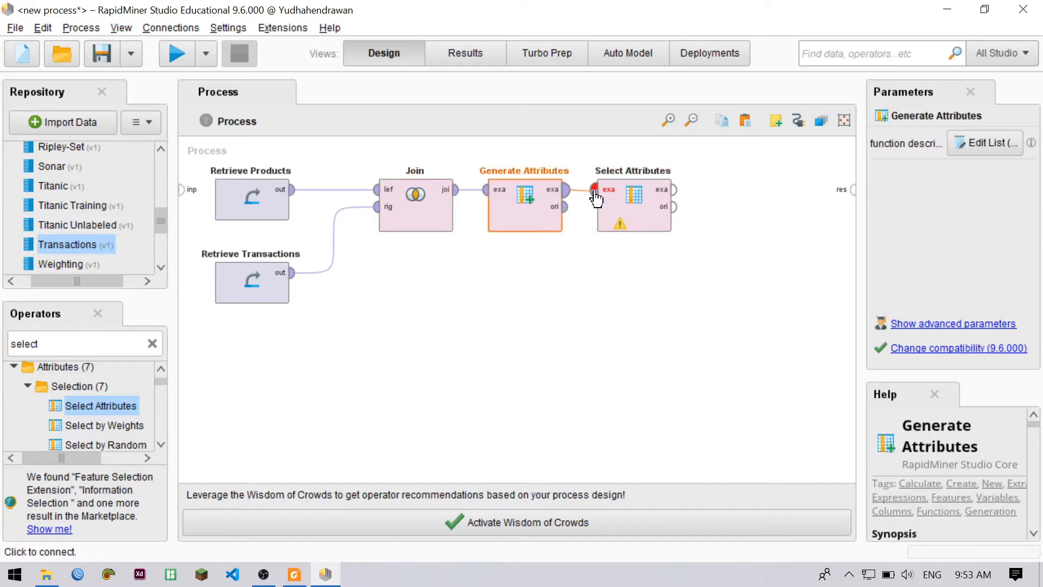
left_click(596, 190)
Set the Select Attributes filter type to subset and choose Customer ID, Product Name and Total as the attributes to keep
left_click(635, 222)
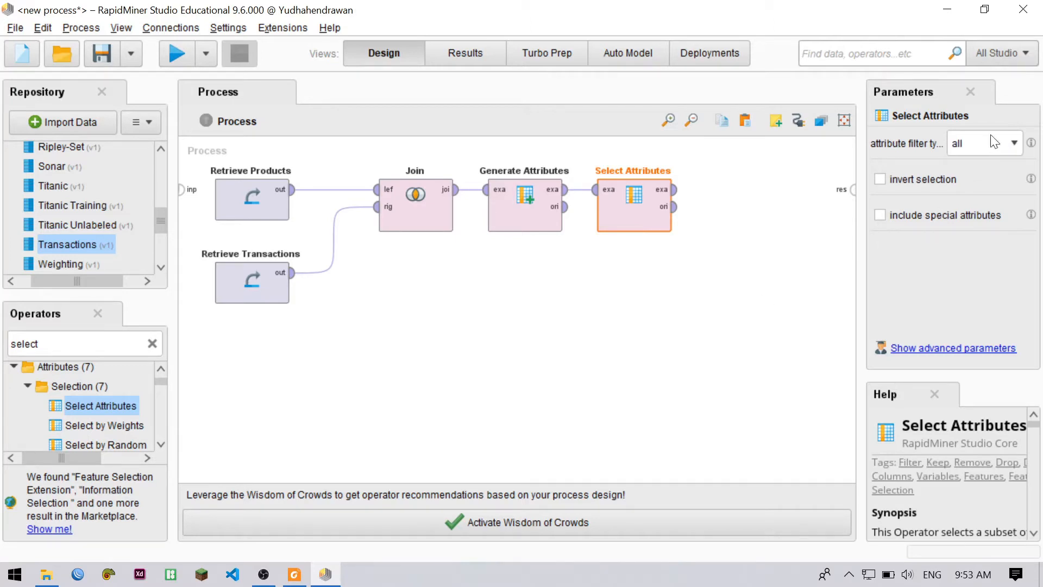
left_click(1005, 142)
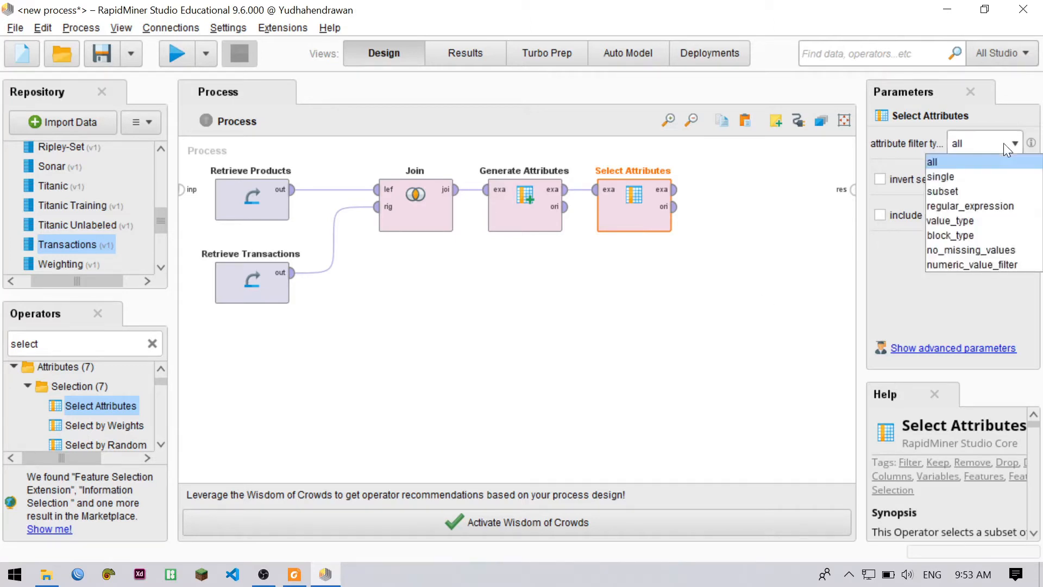
left_click(969, 191)
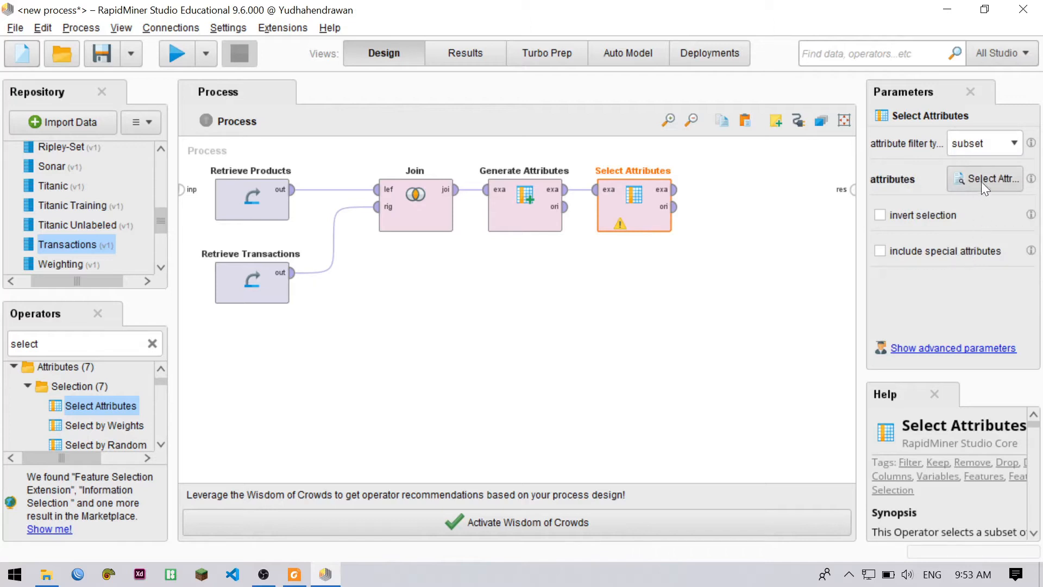
left_click(982, 175)
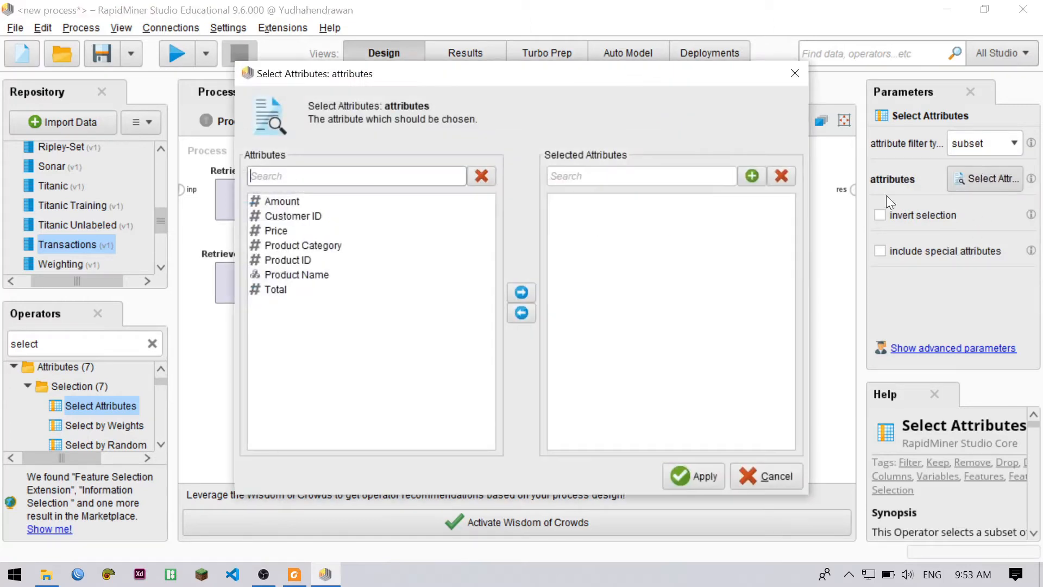
left_click(305, 215)
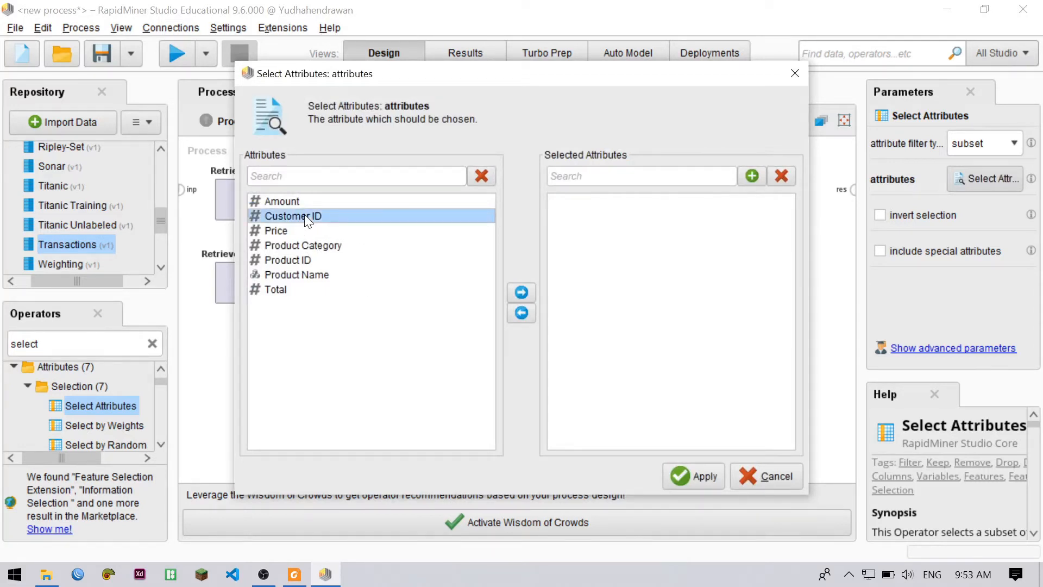
left_click(296, 275, "ctrl")
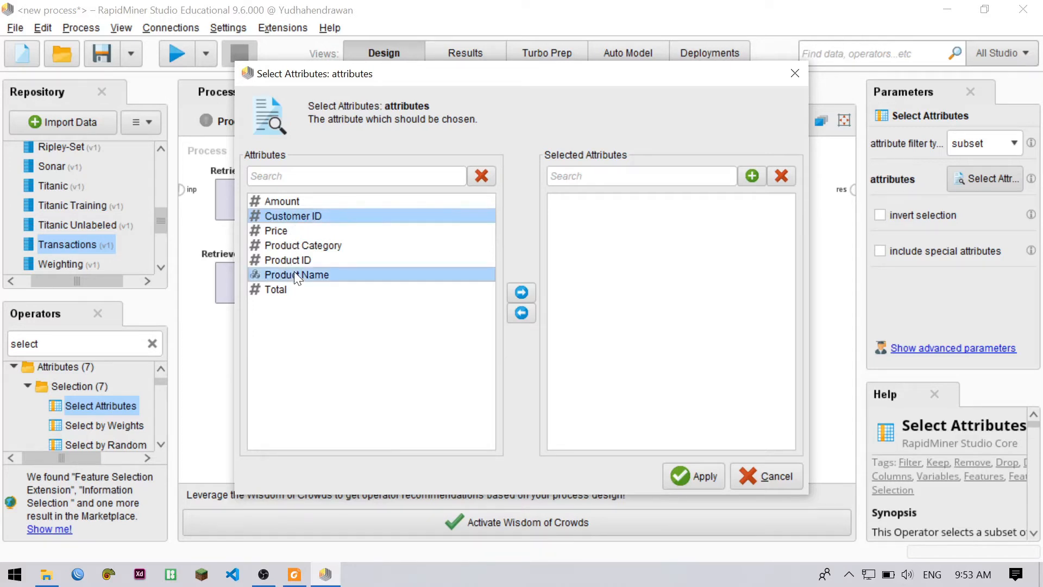
left_click(279, 289, "ctrl")
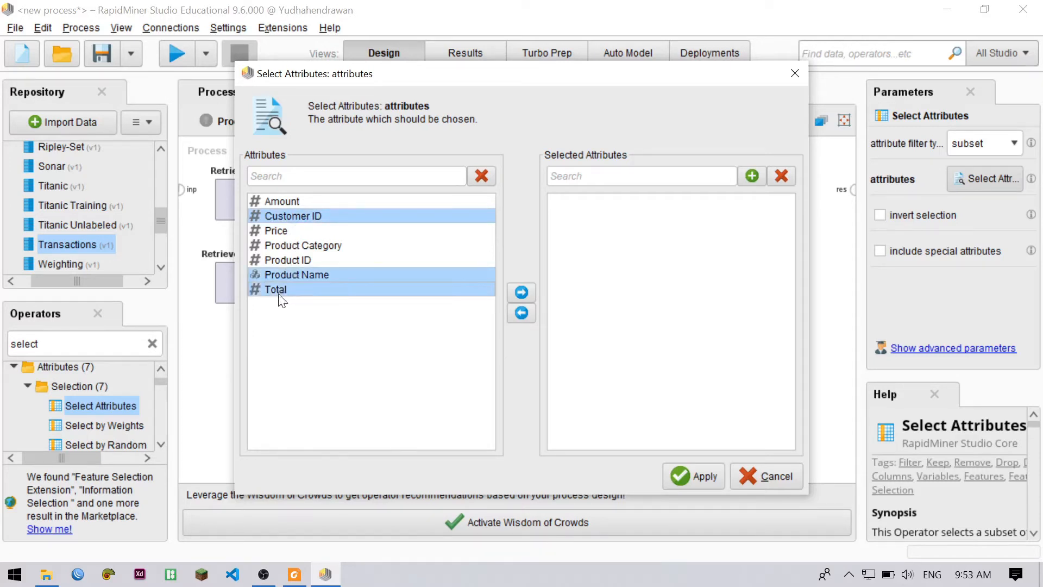
left_click(523, 294)
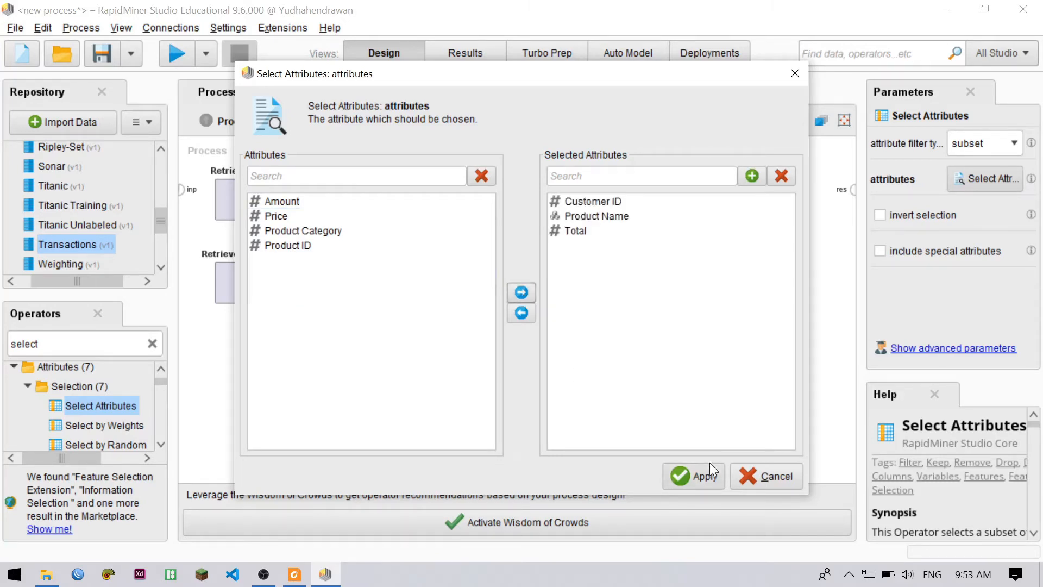
left_click(700, 476)
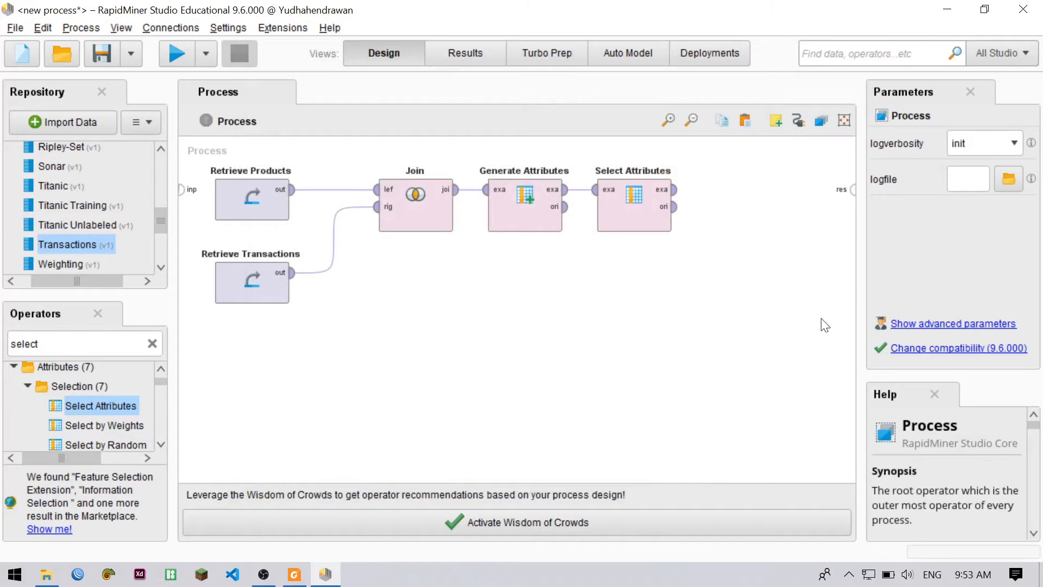
Connect the example set output of Select Attributes to the process result port and run the process
left_click(674, 190)
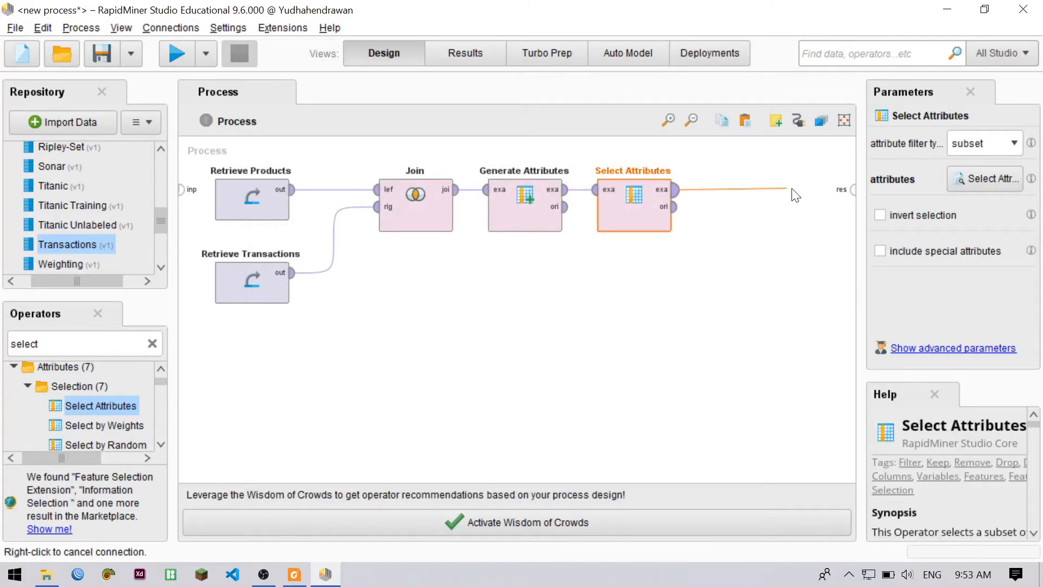
left_click(852, 192)
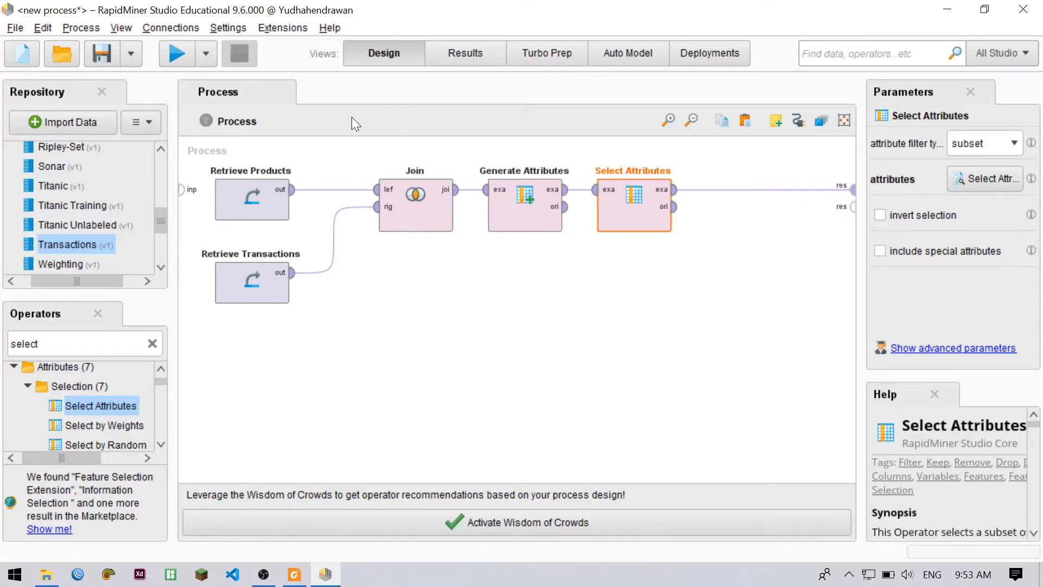
left_click(178, 61)
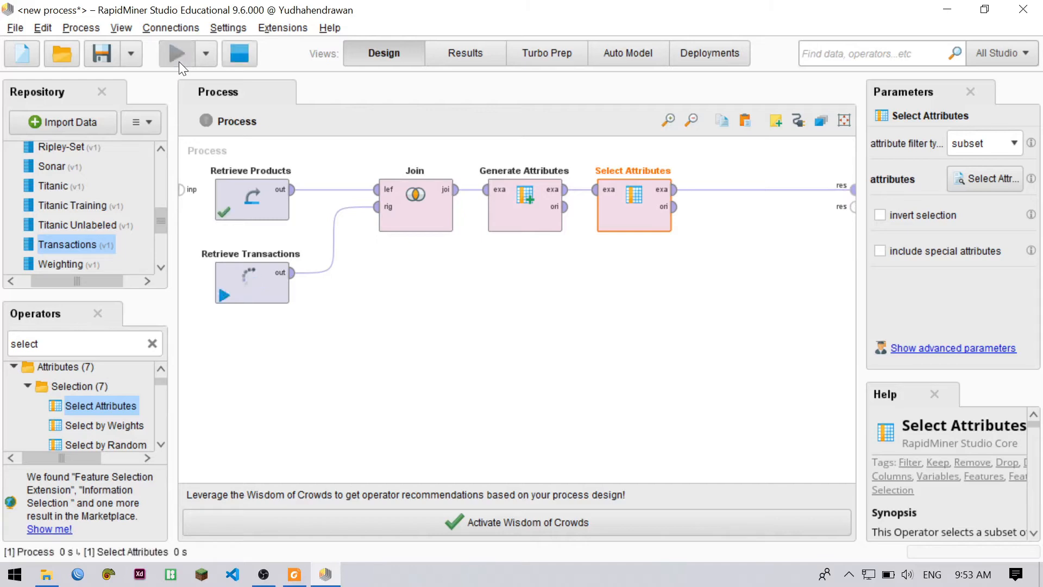
Widen the Product Name column in the resulting data table so the full header fits
scroll(533, 257, "down", 2)
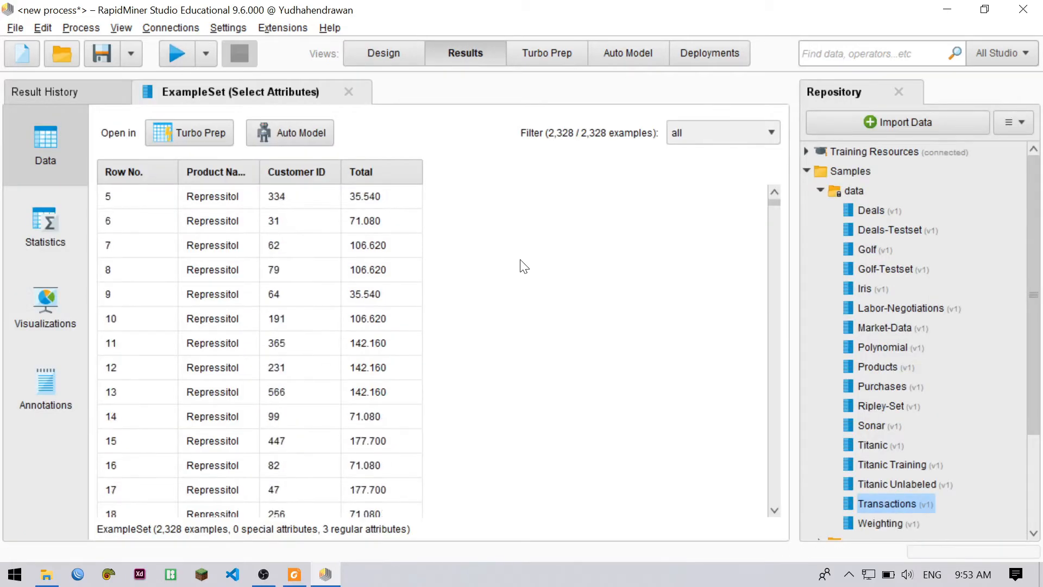
scroll(521, 263, "up", 2)
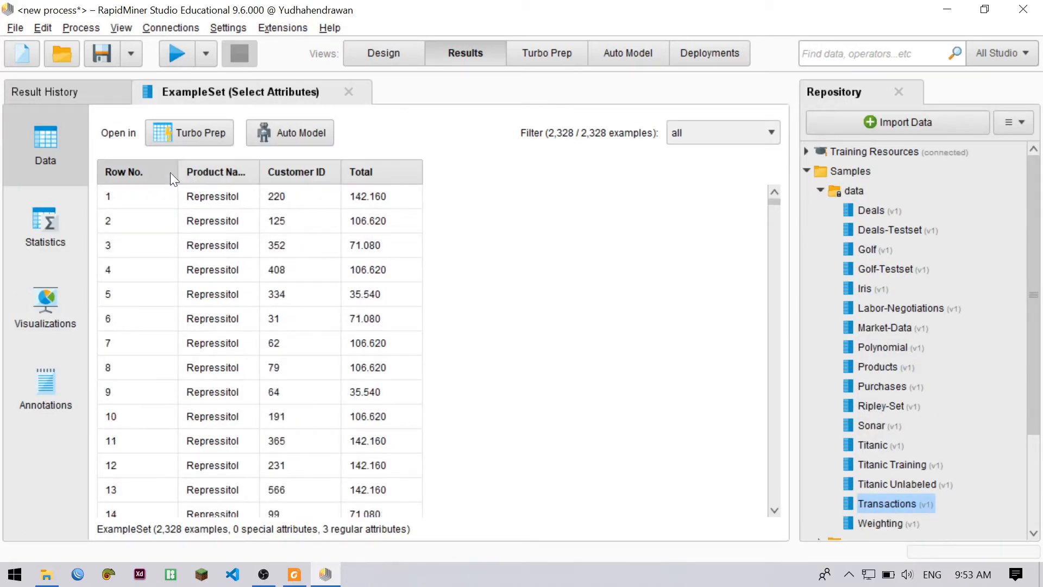
left_click_drag(259, 166, 367, 169)
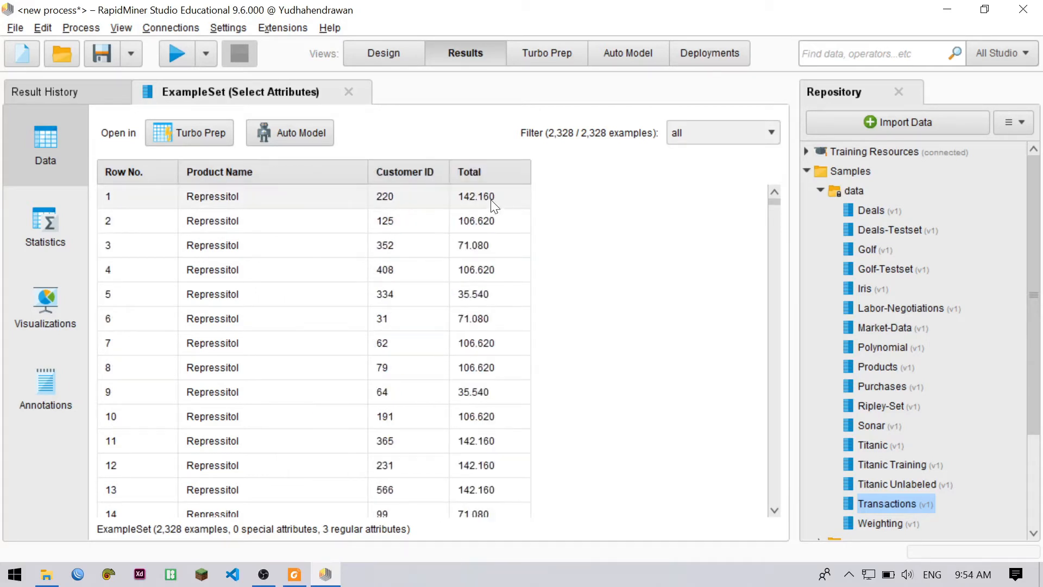
Examine the Product Name, Customer ID and Total values across the rows of the resulting example set
scroll(501, 217, "down", 2)
scroll(500, 216, "up", 2)
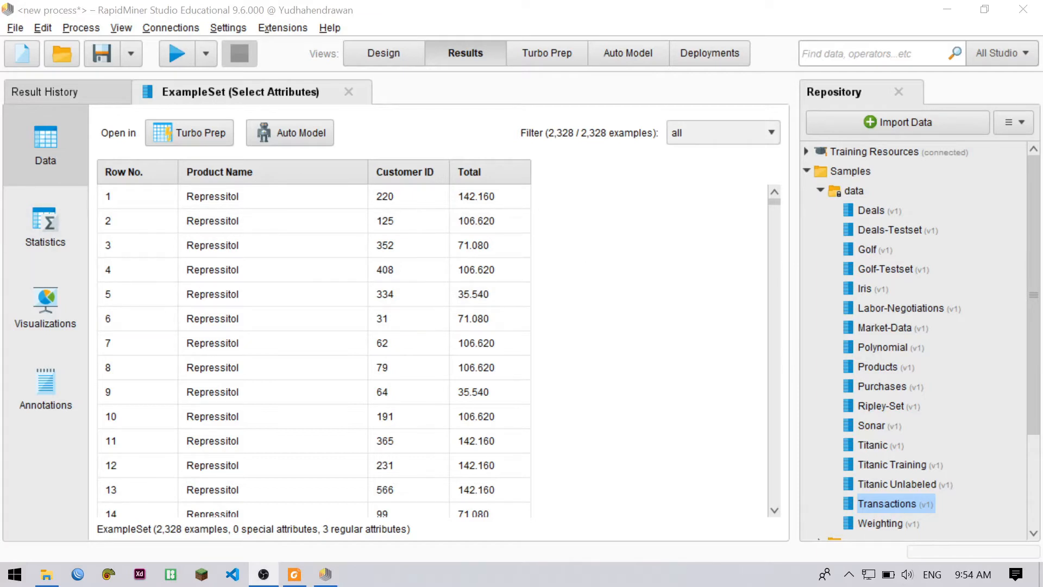
scroll(494, 207, "down", 6)
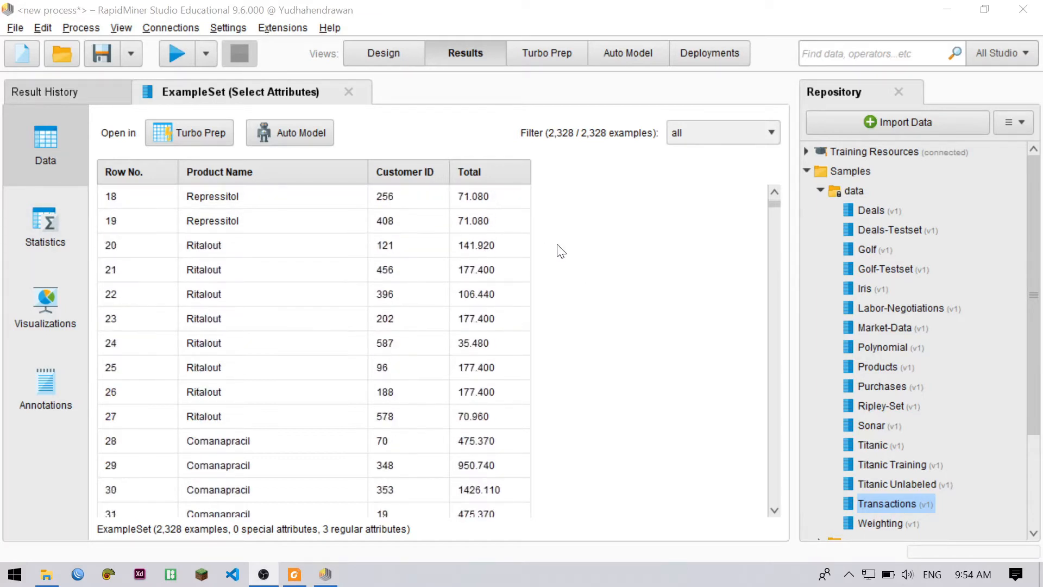
scroll(503, 233, "down", 9)
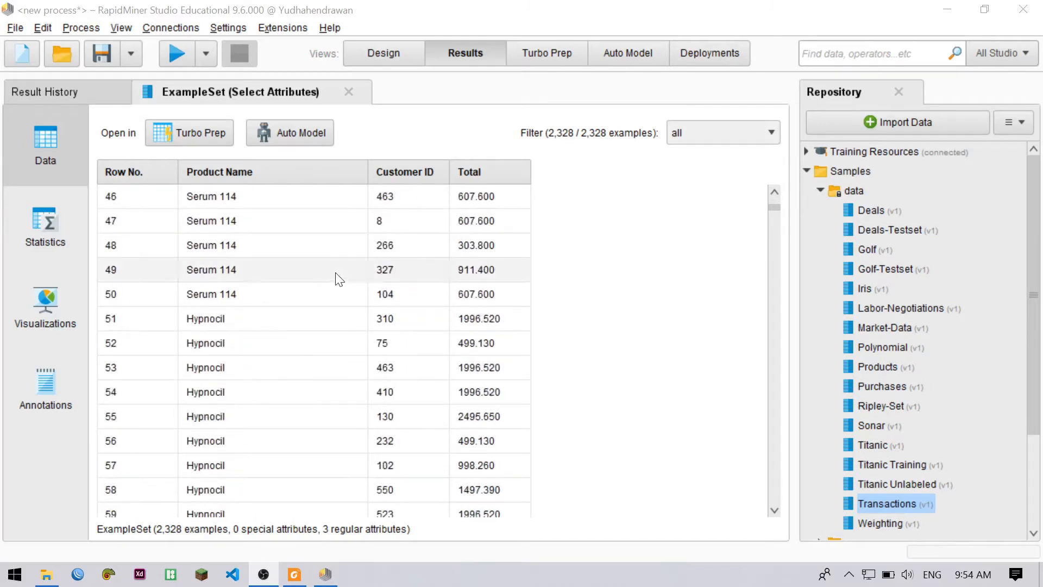
scroll(338, 276, "down", 3)
scroll(296, 280, "up", 5)
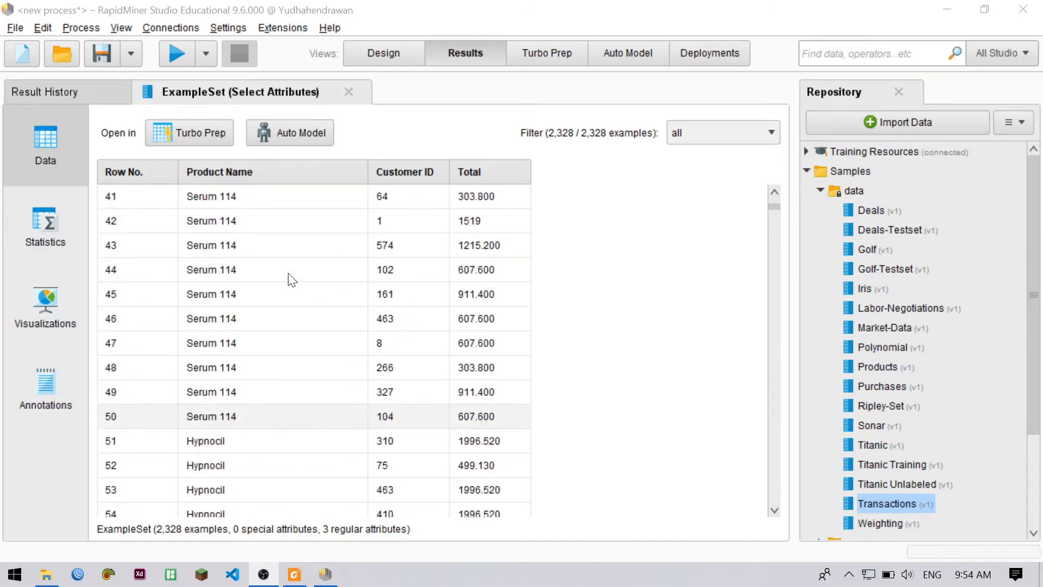
scroll(290, 280, "up", 13)
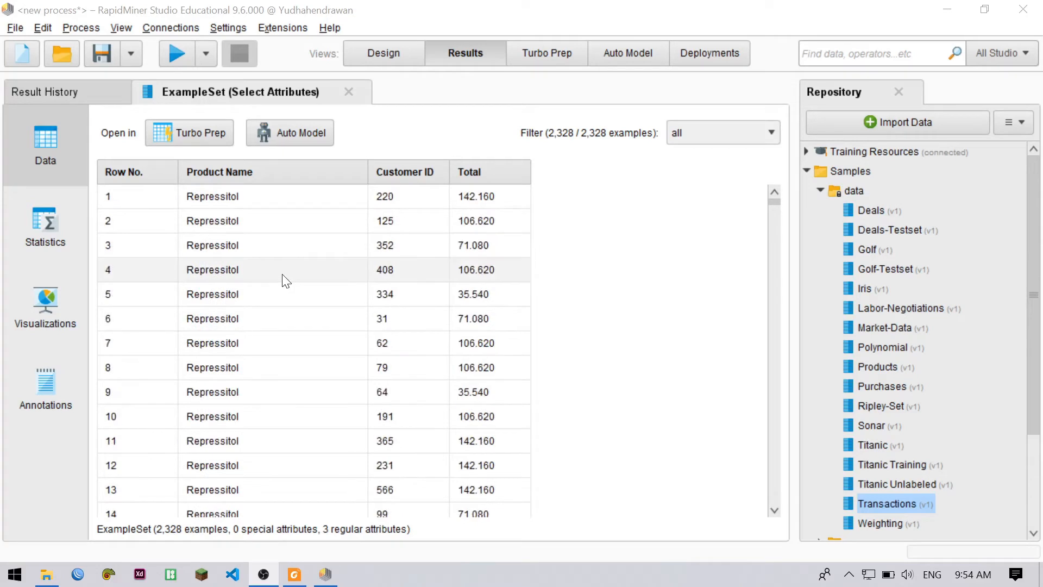
scroll(280, 273, "down", 6)
scroll(271, 277, "down", 2)
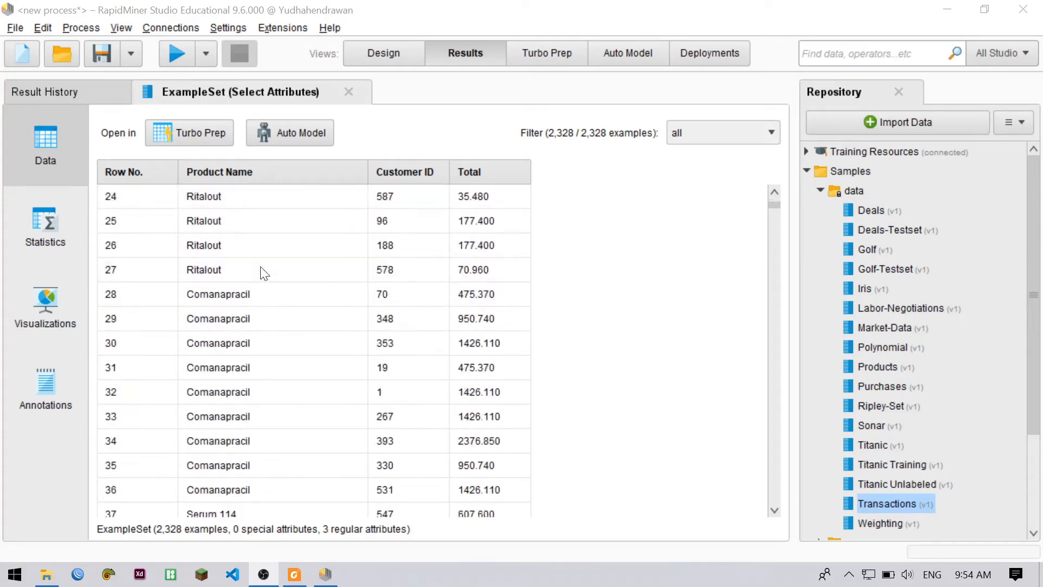
scroll(264, 272, "down", 13)
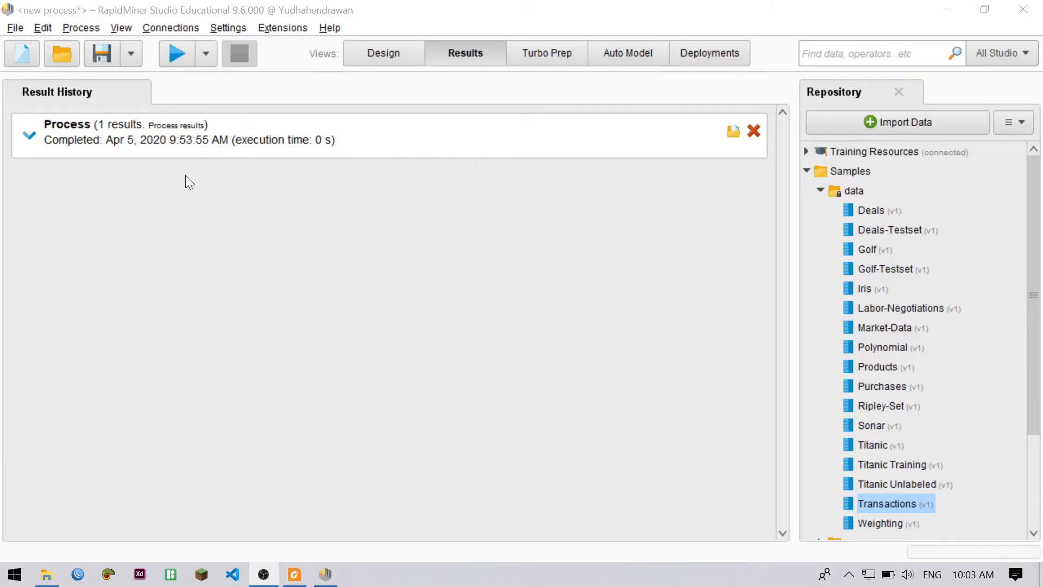
Expand the completed process entry in the result history to review its attribute summary, and collapse it again
left_click(39, 147)
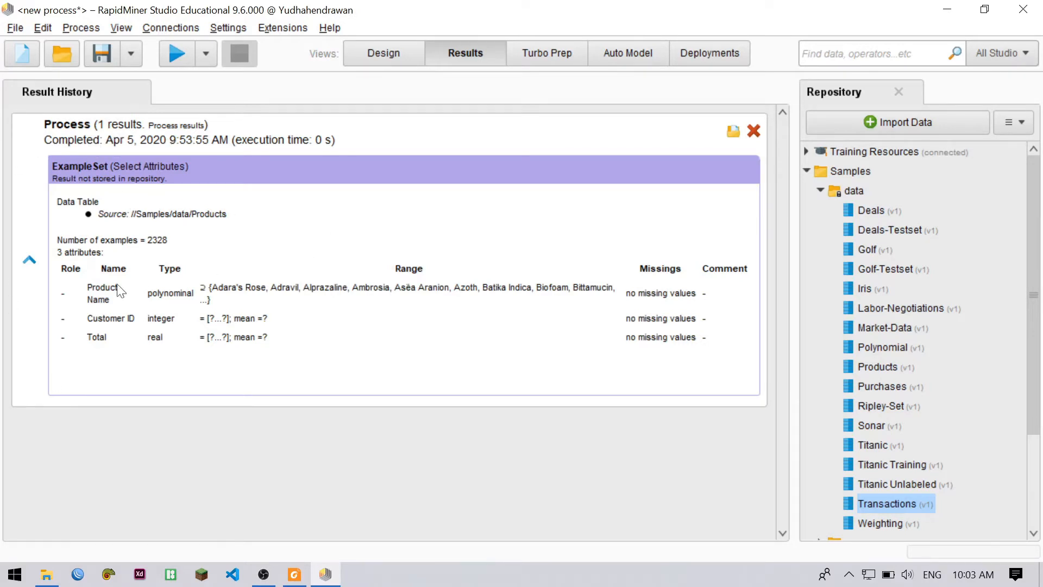
left_click(27, 259)
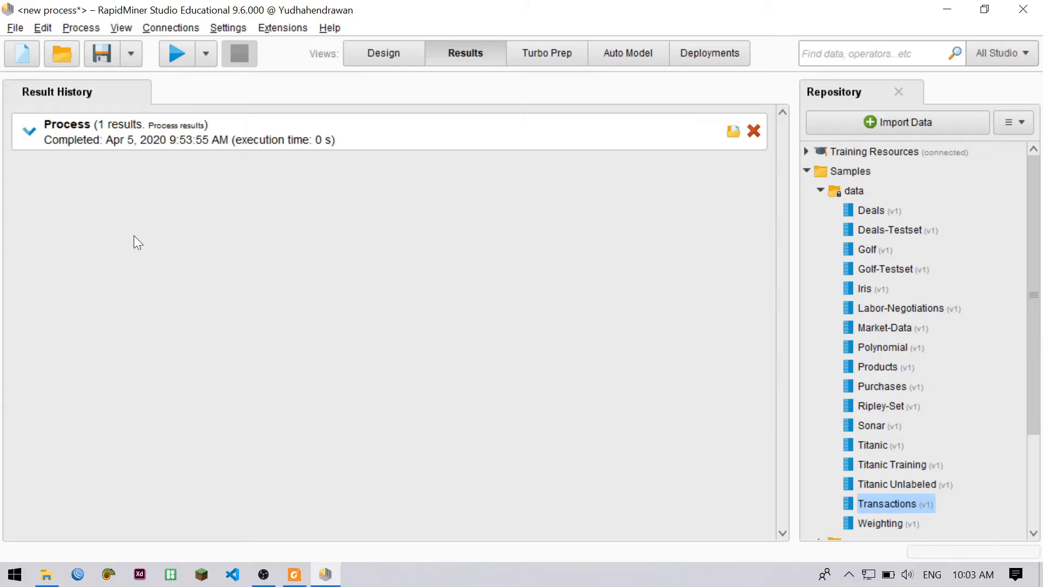
Start a new blank process without saving the changes to the unnamed one
left_click(21, 48)
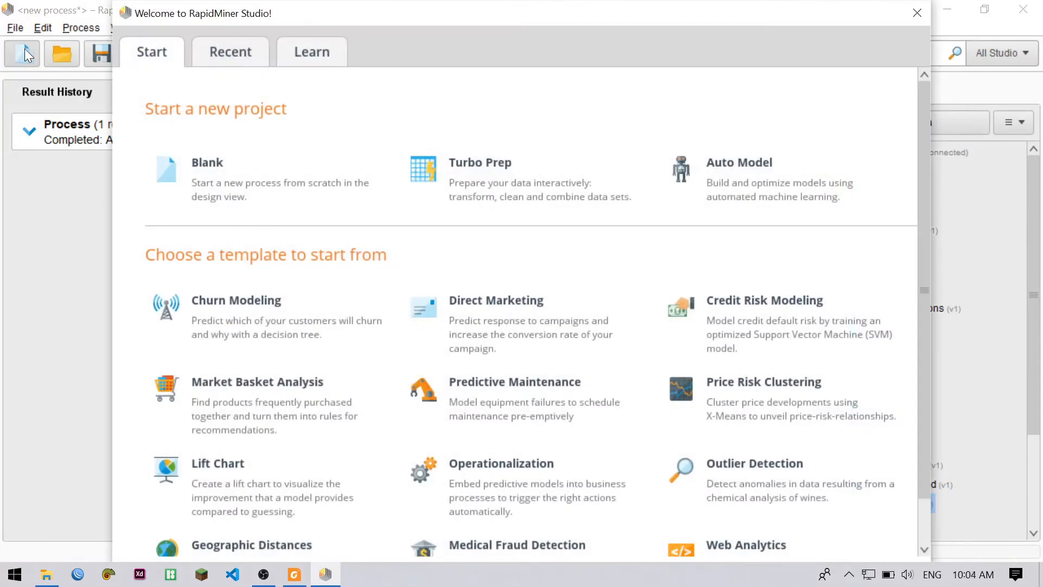
left_click(198, 155)
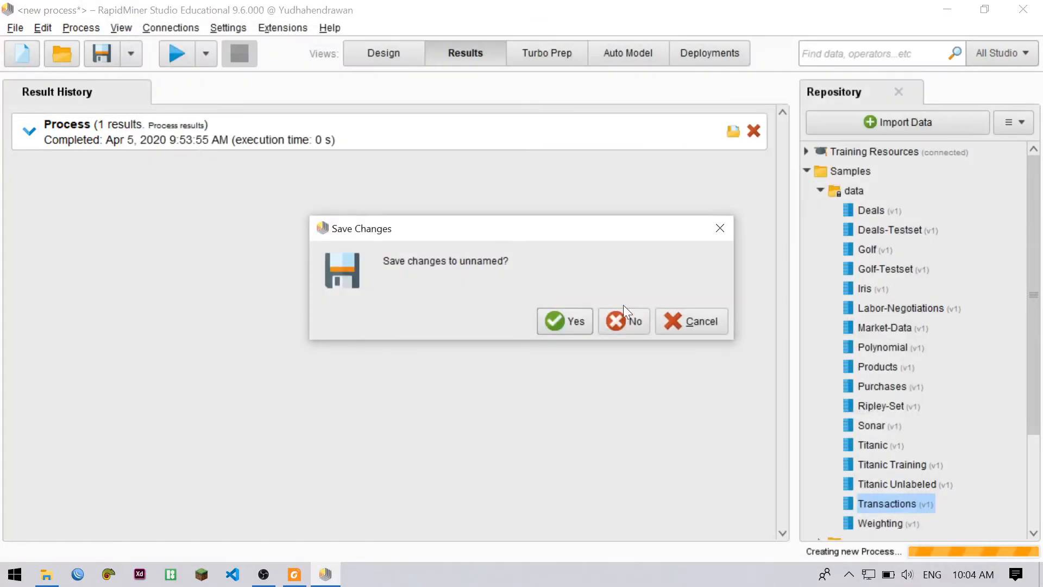
left_click(623, 320)
Add the Titanic dataset from the Samples data folder to the start of the empty process
scroll(152, 233, "up", 10)
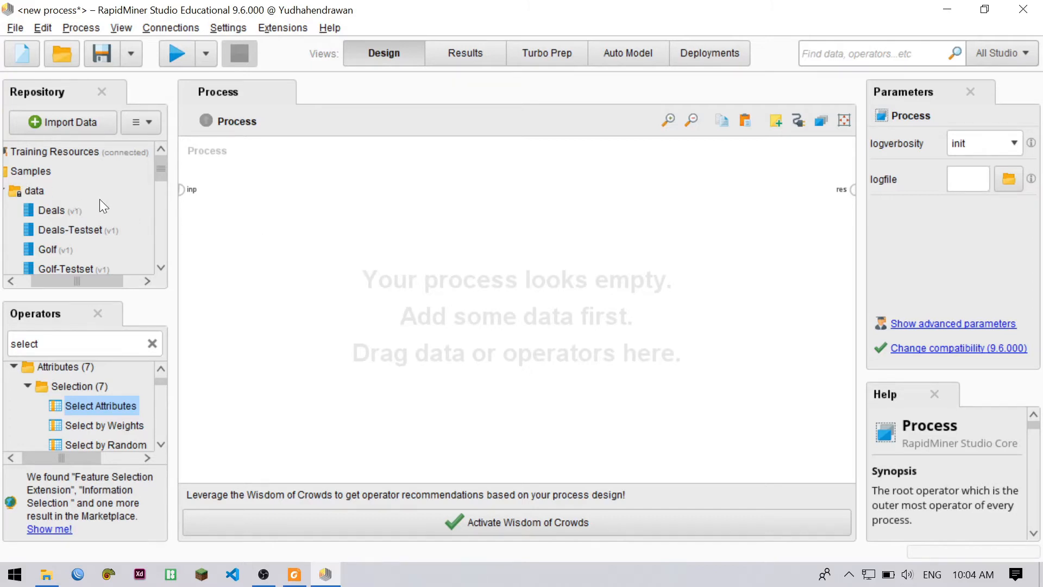
scroll(99, 199, "down", 3)
scroll(99, 199, "up", 3)
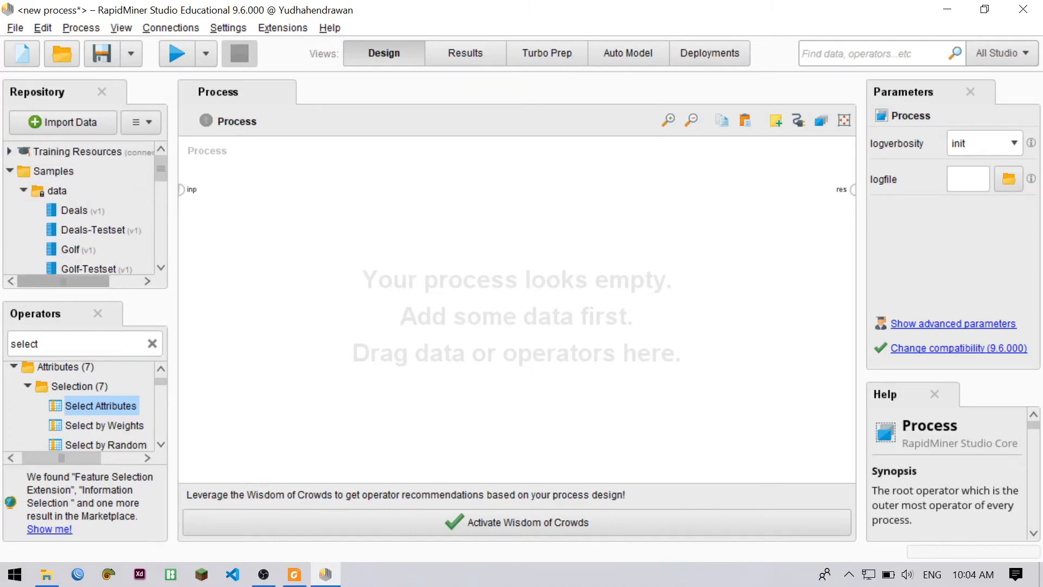
double_click(26, 190)
scroll(64, 183, "down", 5)
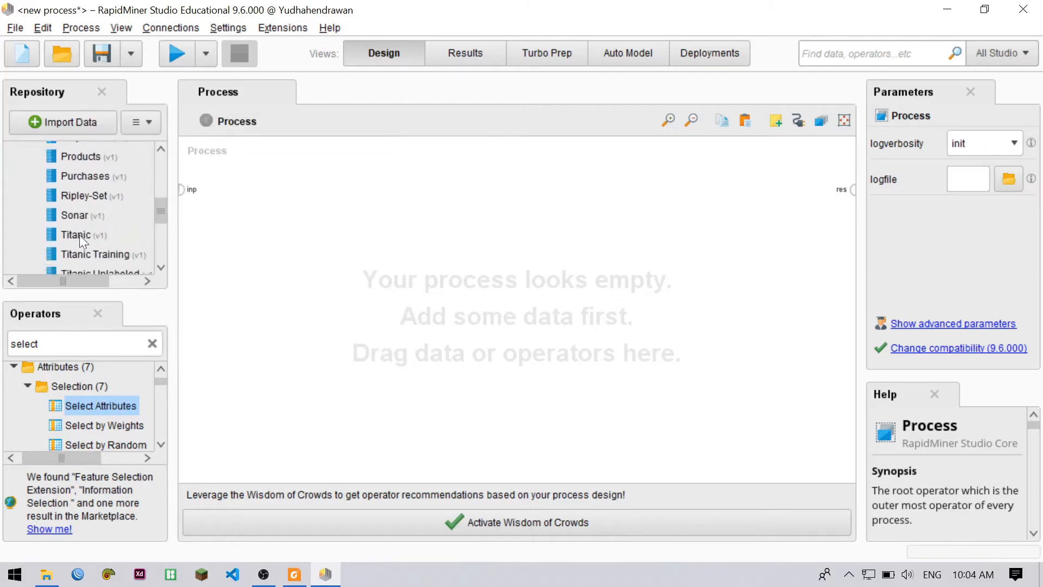
left_click_drag(80, 235, 252, 193)
Find the Discretize by Binning operator and place it beside Retrieve Titanic in the process
left_click(152, 343)
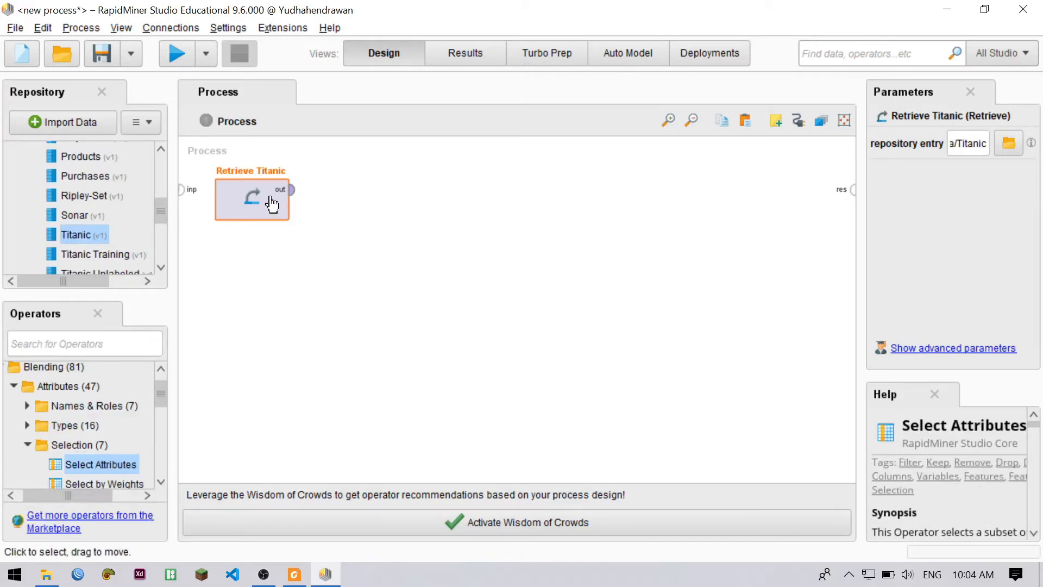
left_click(319, 212)
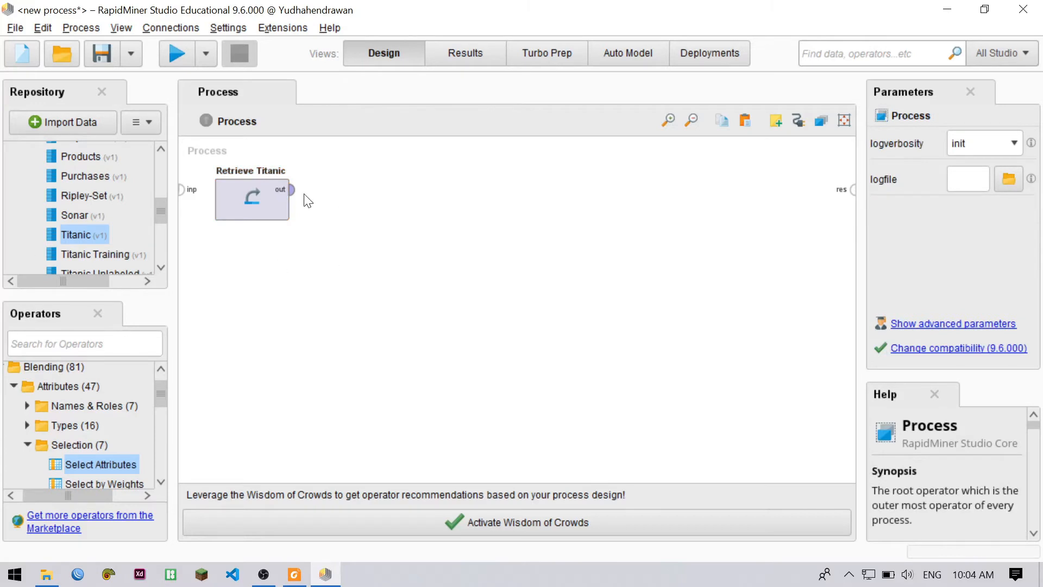
mouse_move(294, 197)
left_click(48, 330)
type("di")
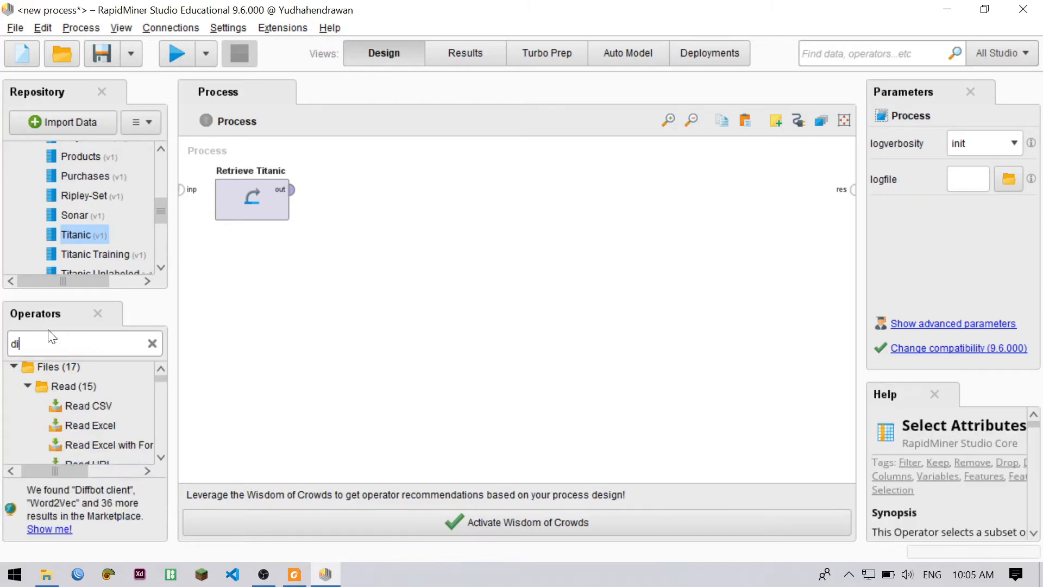
type("sc")
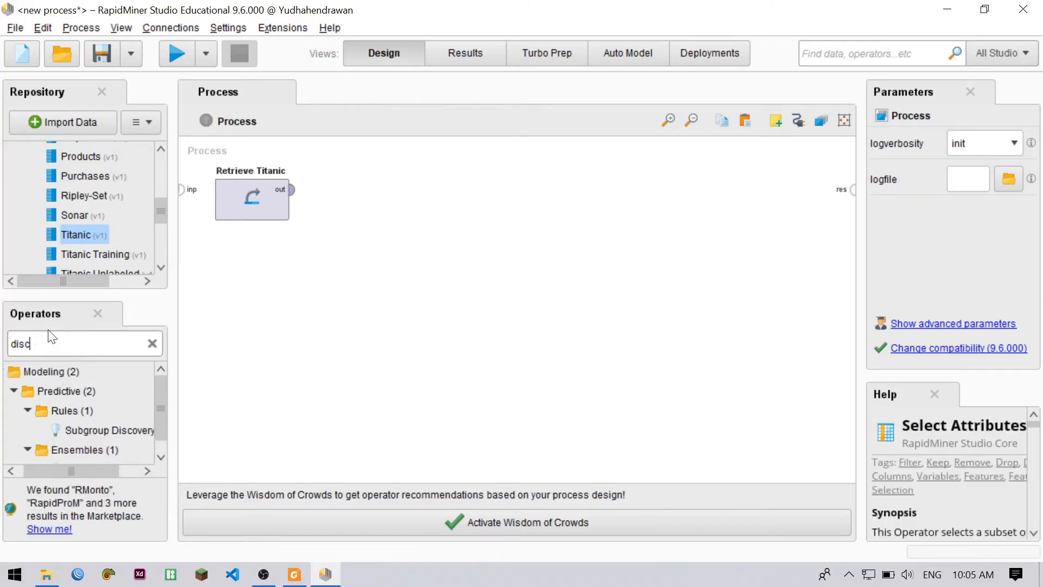
type("ret")
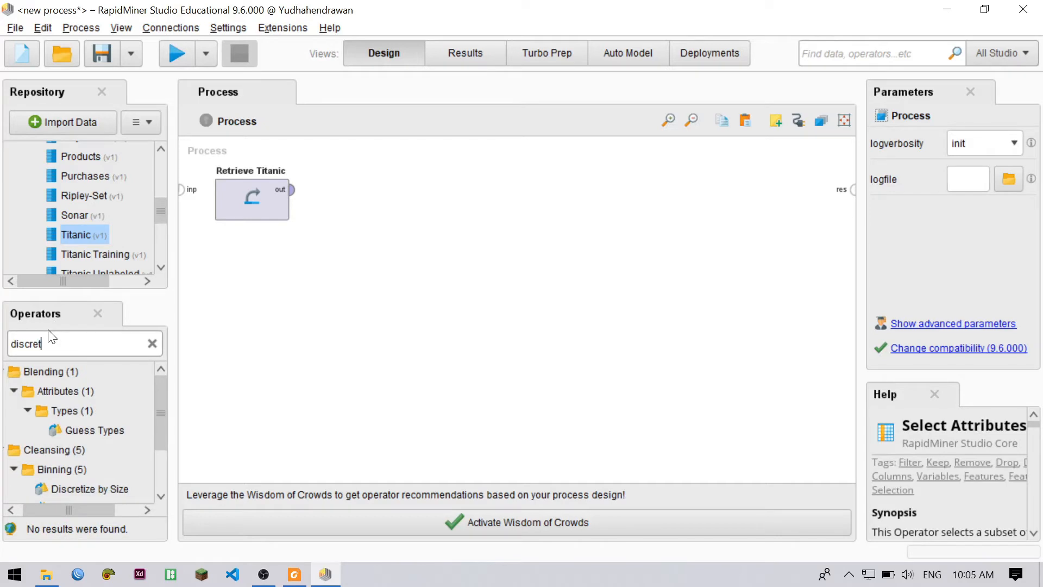
type("ize")
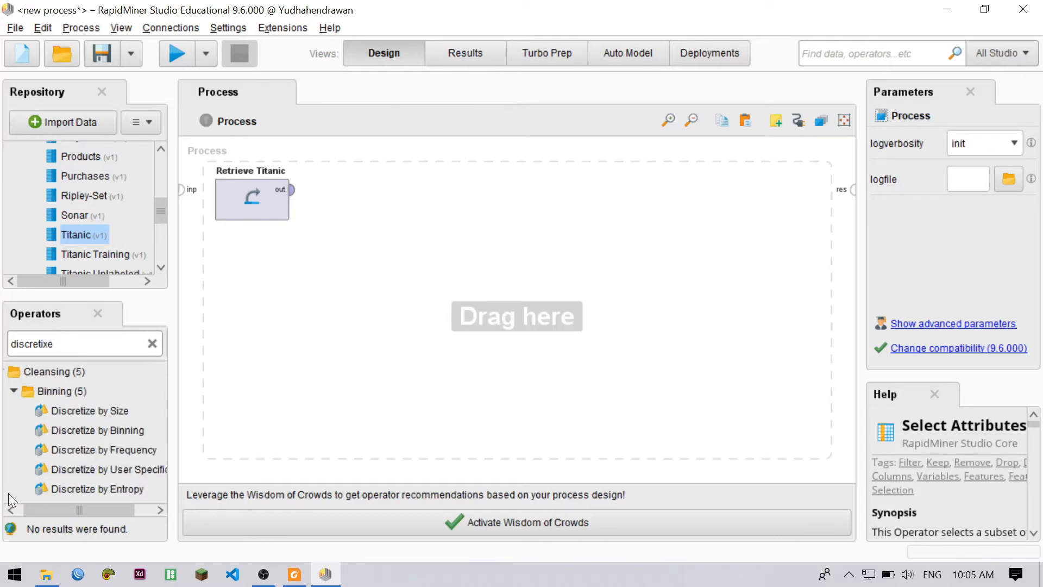
type(" bymi")
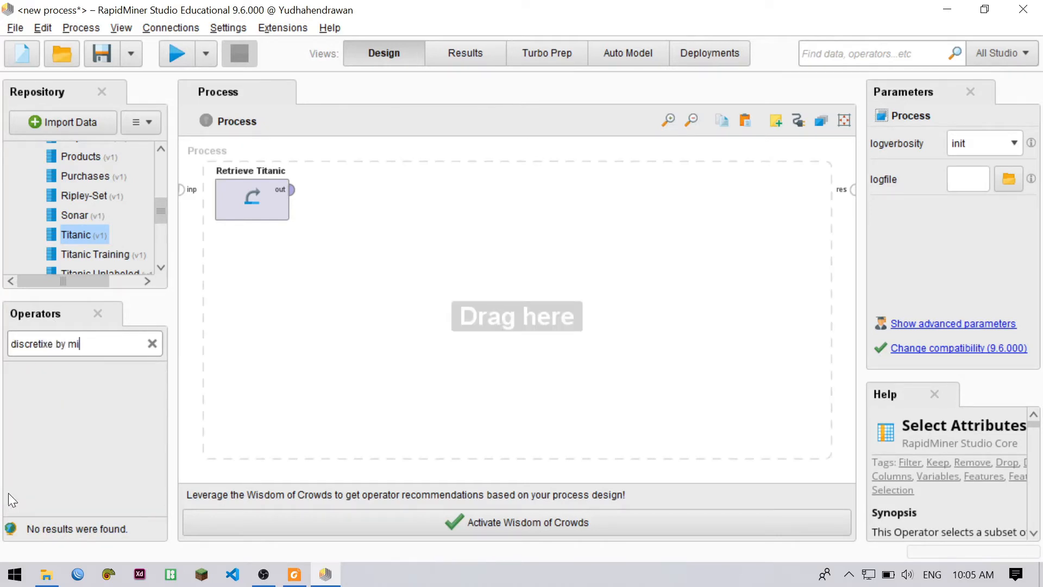
key("BackSpace")
key("BackSpace")
type("bin")
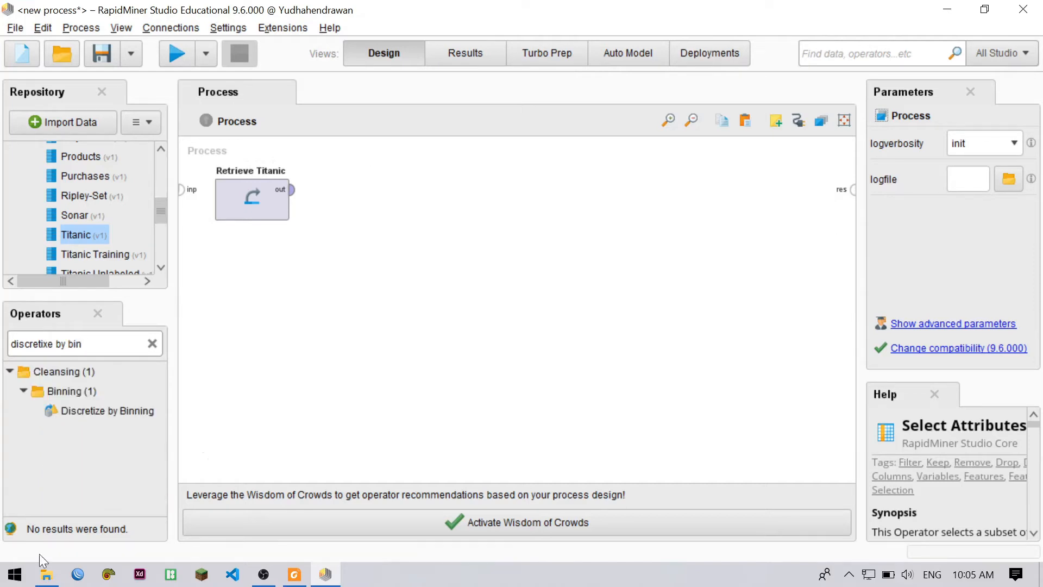
left_click_drag(86, 410, 375, 198)
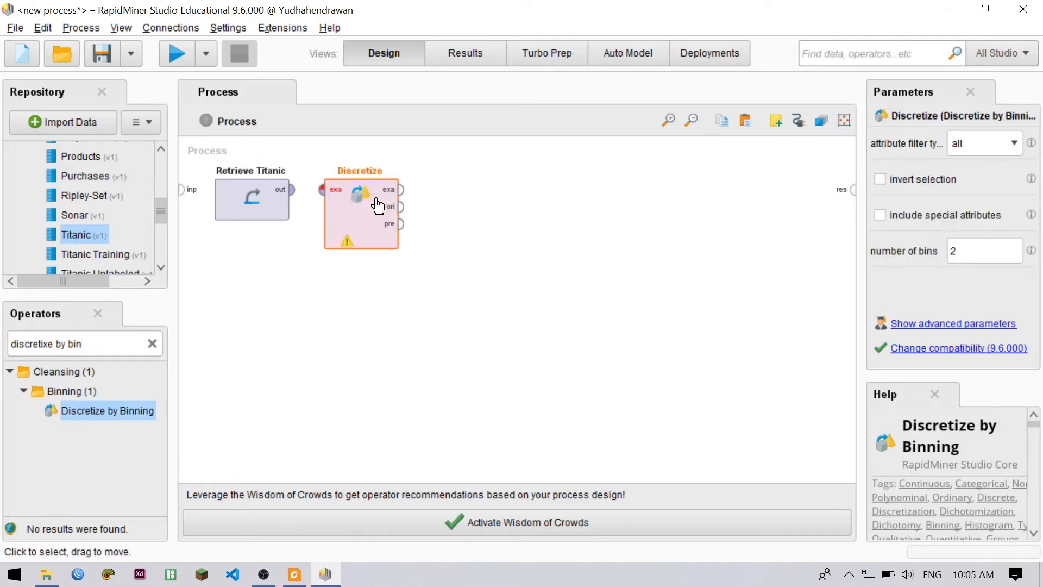
left_click(567, 257)
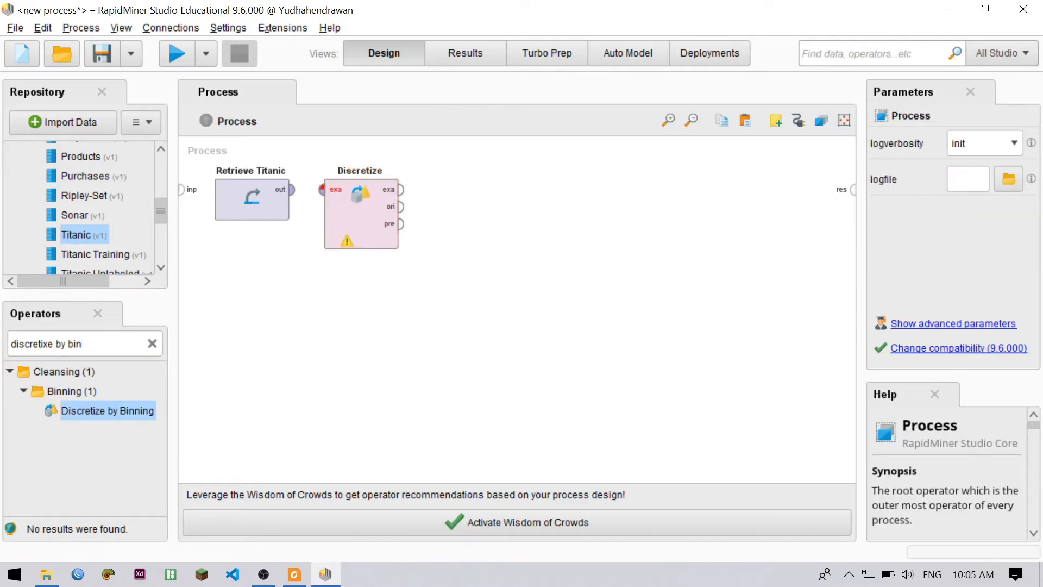
Set Discretize to filter the single attribute Age with 3 bins, and connect the Retrieve Titanic output to its example set input
left_click(362, 227)
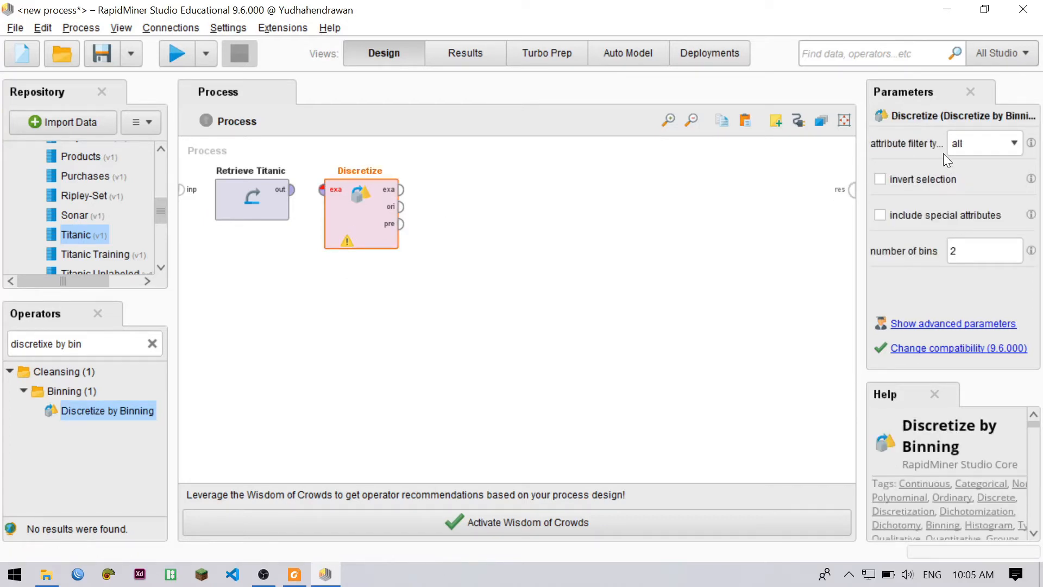
left_click(985, 142)
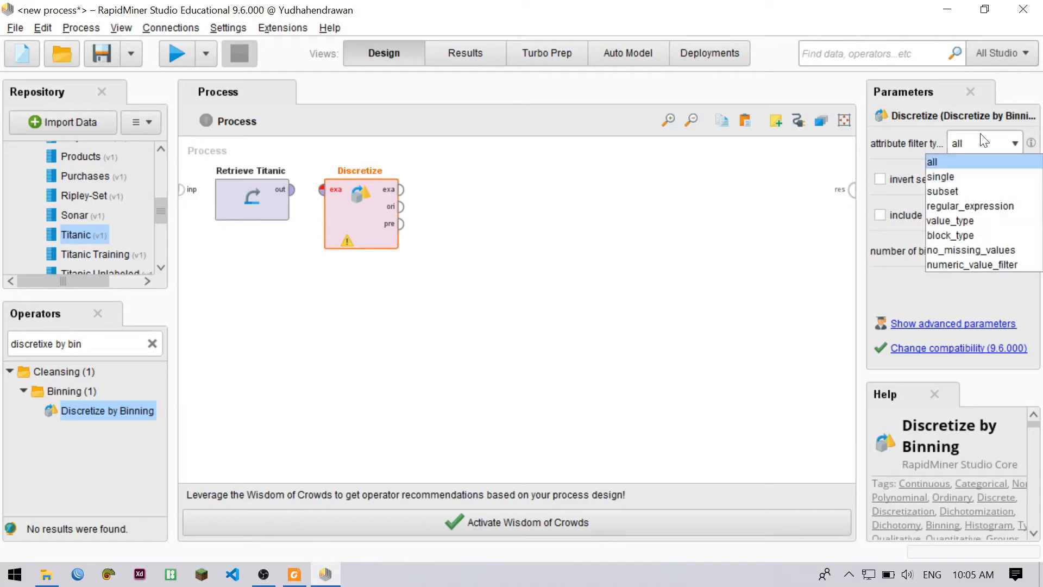
left_click(967, 173)
left_click(1002, 179)
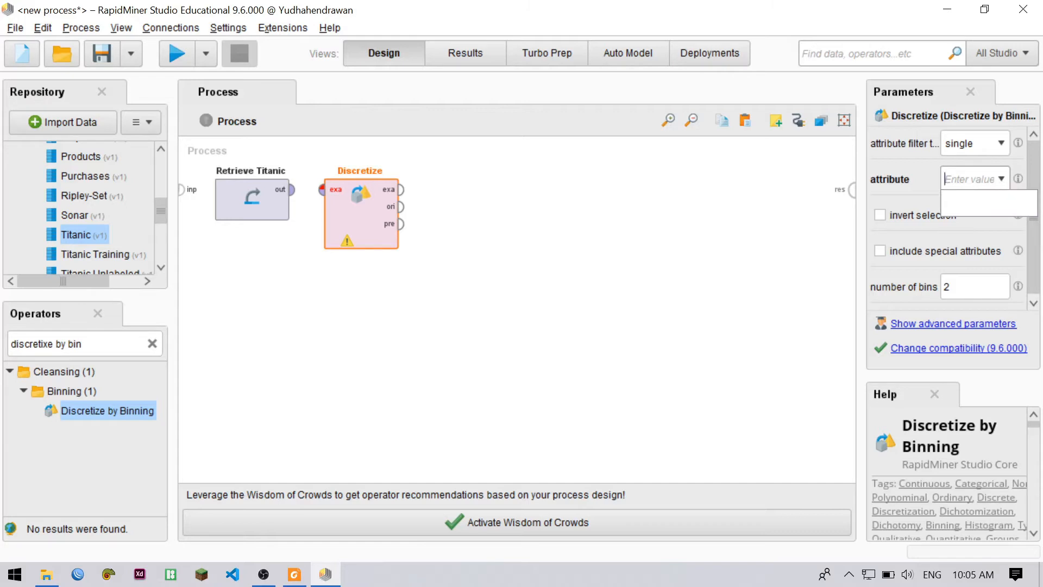
type("Age")
left_click(973, 286)
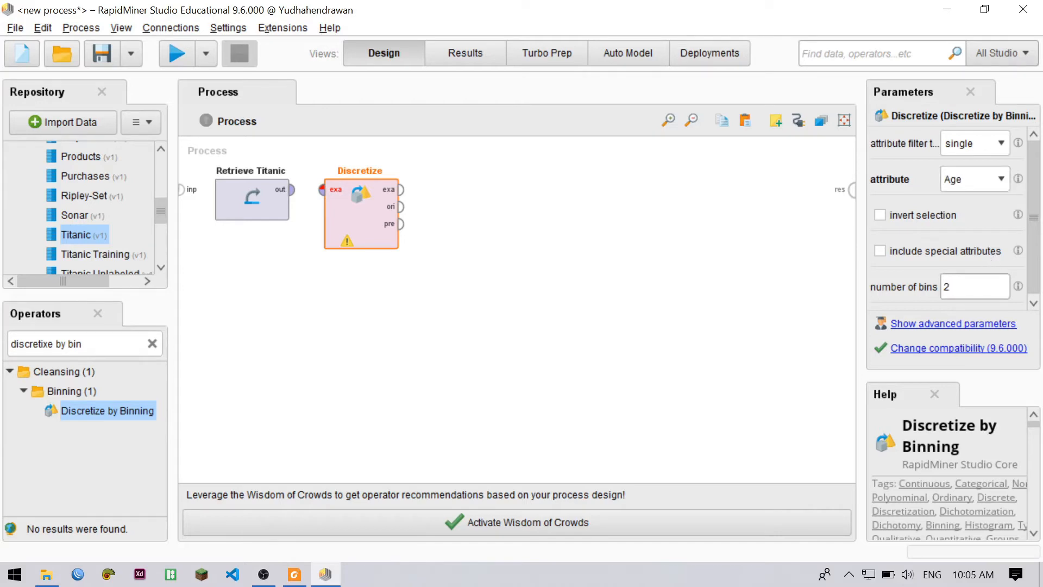
key("BackSpace")
type("3")
left_click(292, 190)
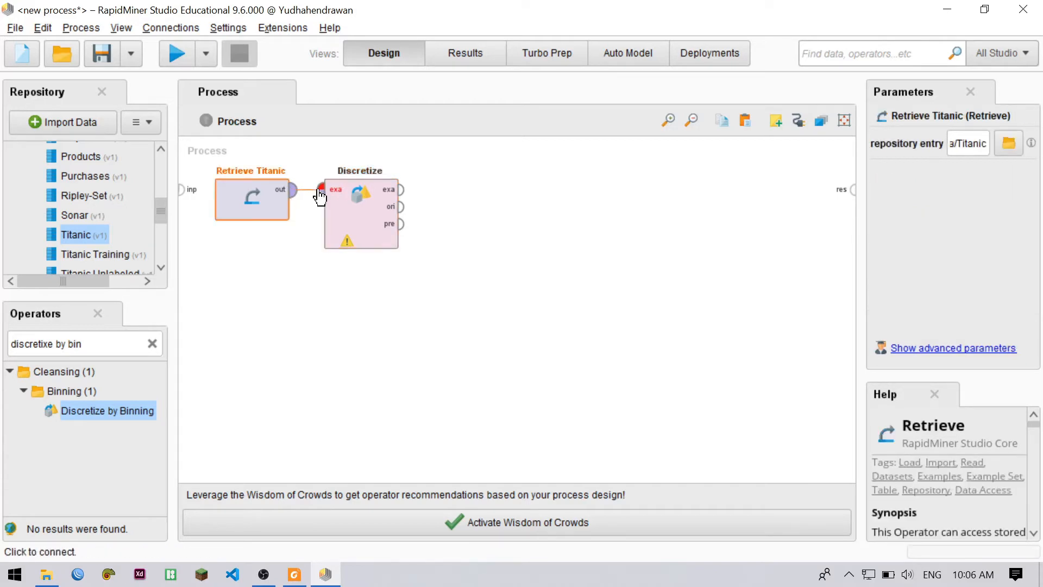
left_click(321, 190)
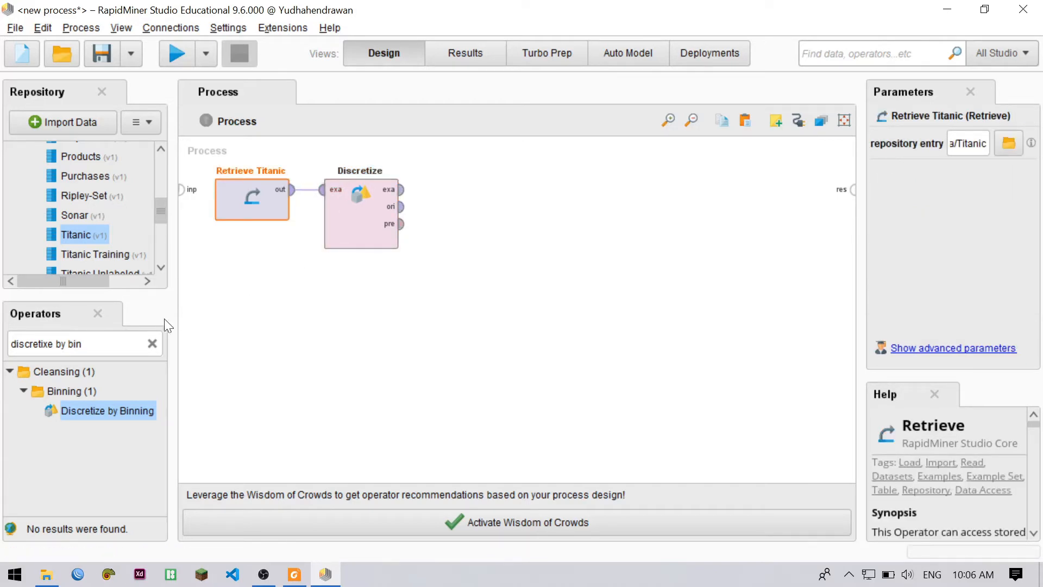
Add a Set Role operator after Discretize and connect Discretize's example set output to its input
left_click(82, 344)
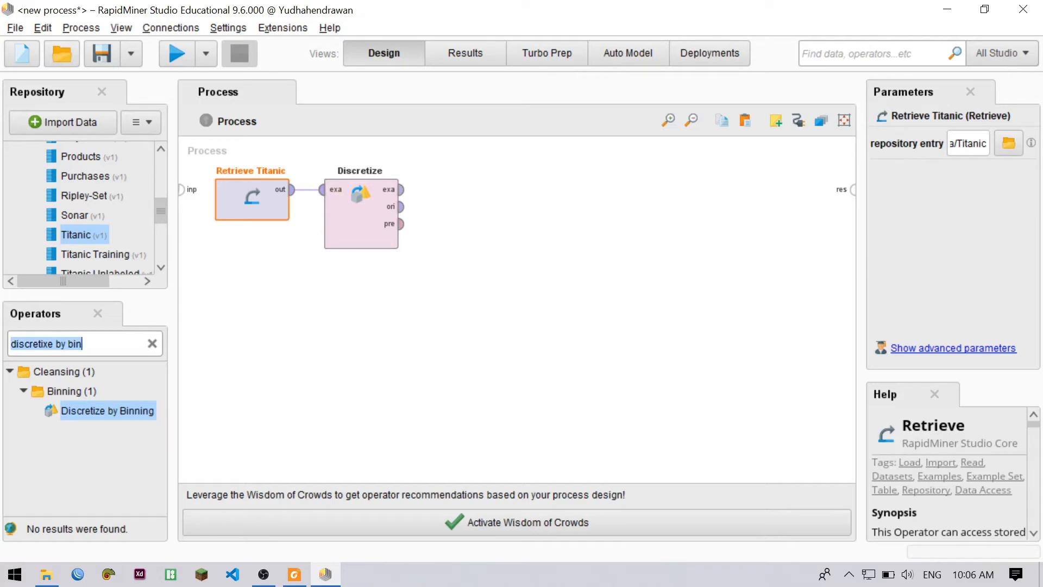
type("set role")
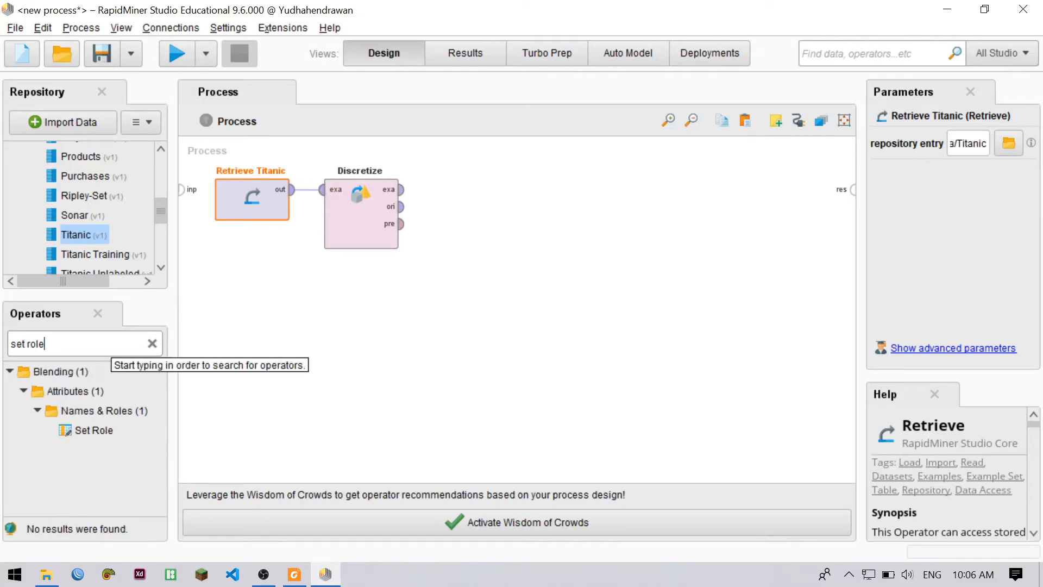
left_click_drag(101, 431, 545, 202)
left_click(587, 199)
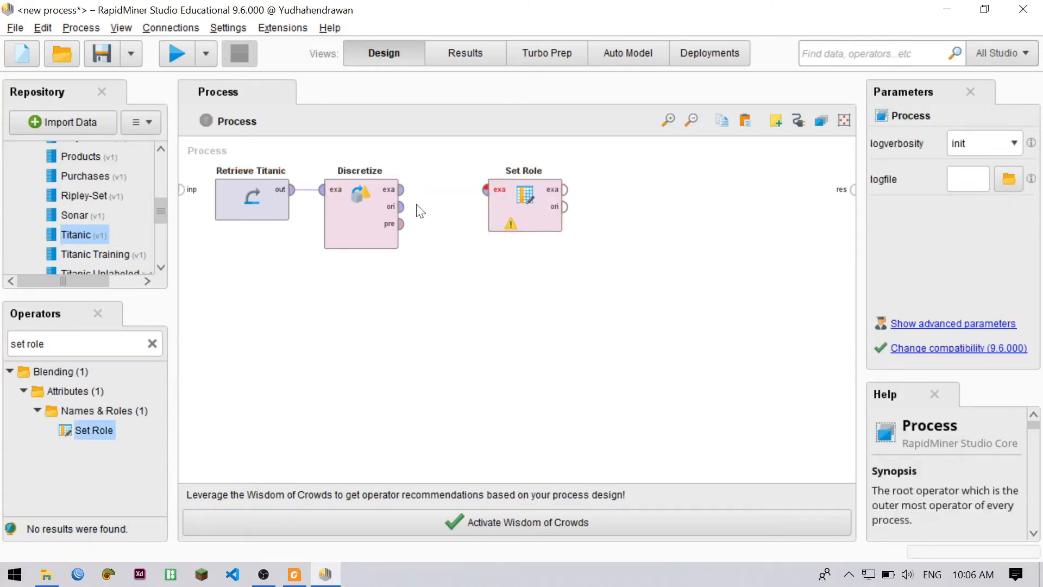
left_click(402, 190)
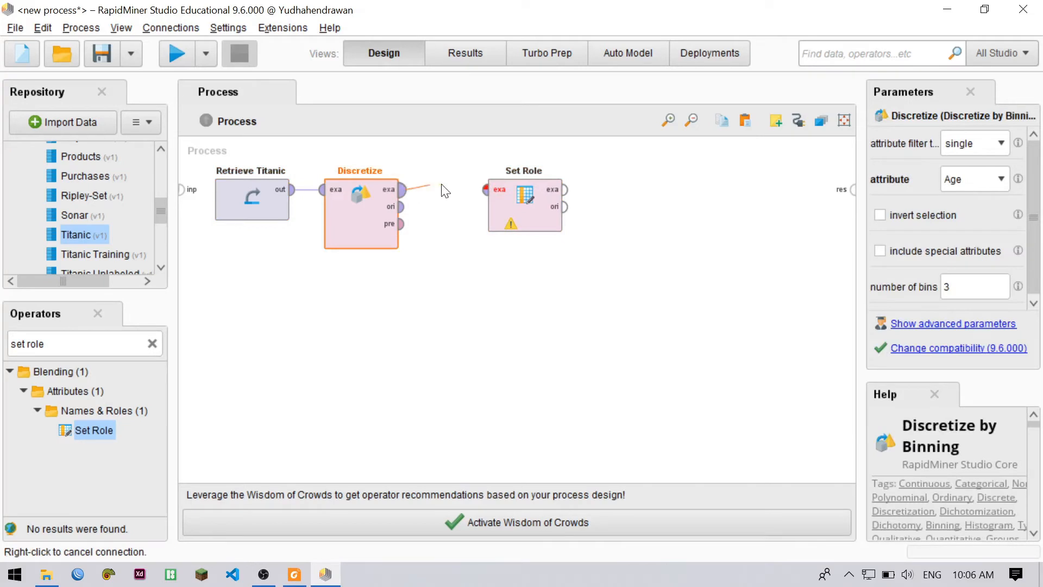
left_click(483, 193)
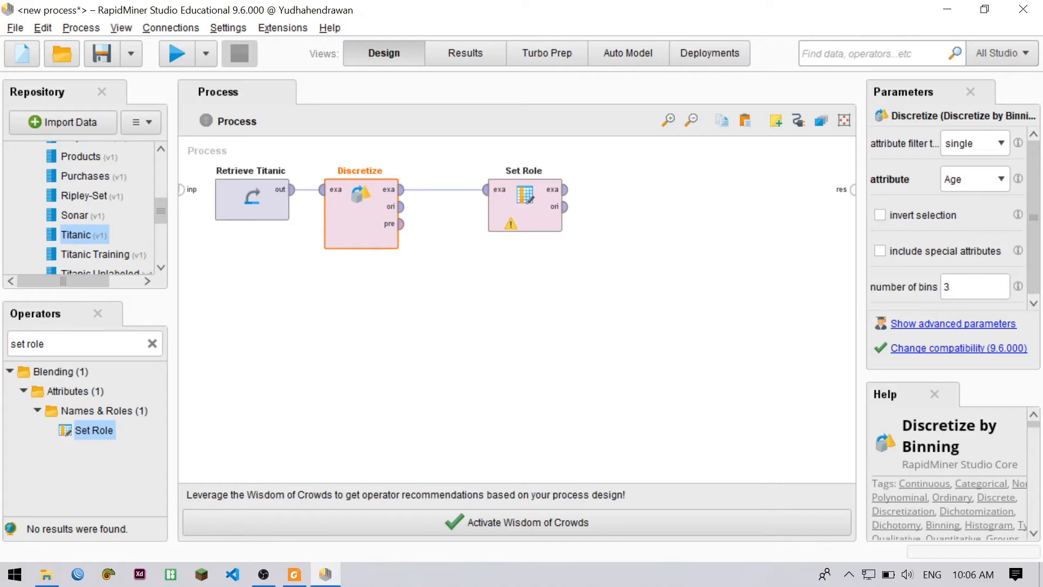
Configure Set Role with attribute name Survived and target role label
left_click(532, 217)
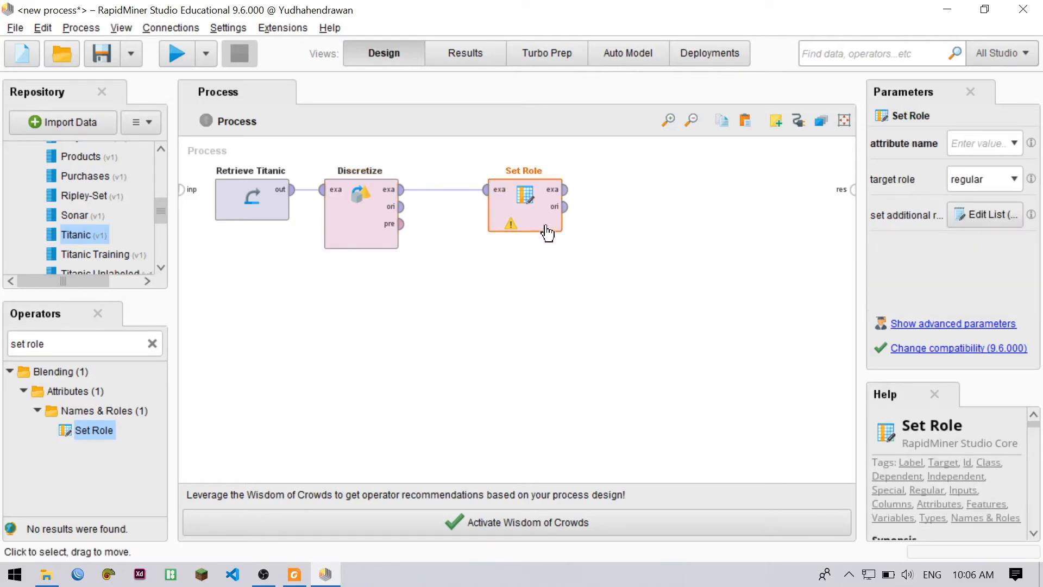
left_click(1011, 144)
scroll(984, 165, "down", 2)
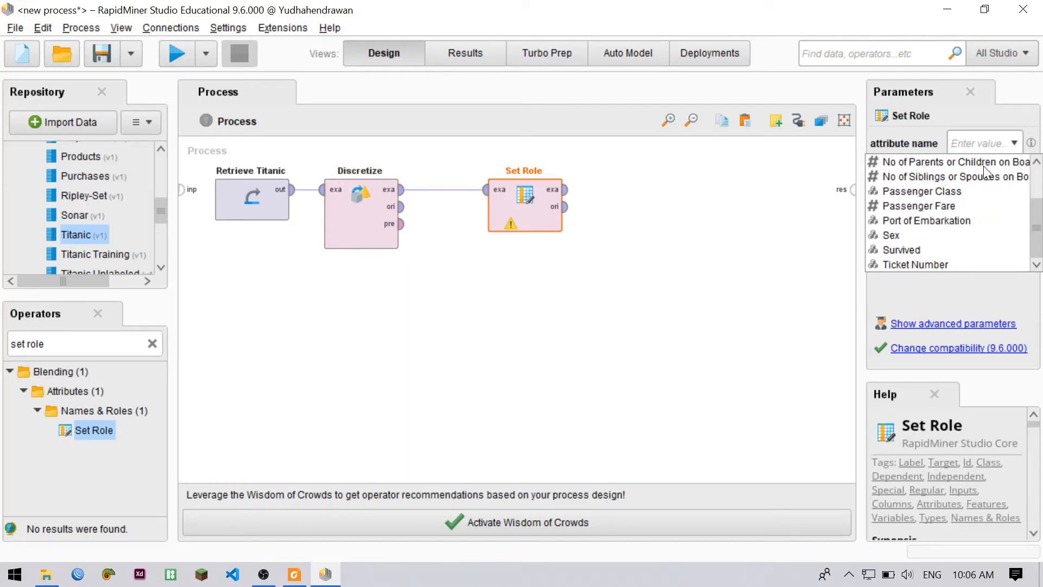
scroll(904, 239, "up", 2)
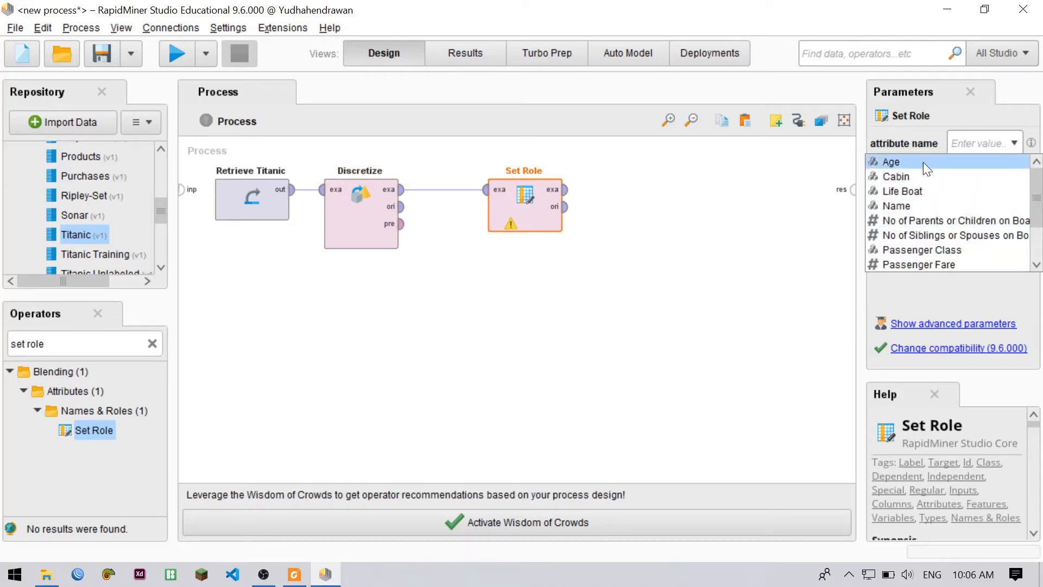
scroll(911, 191, "down", 1)
scroll(913, 201, "up", 1)
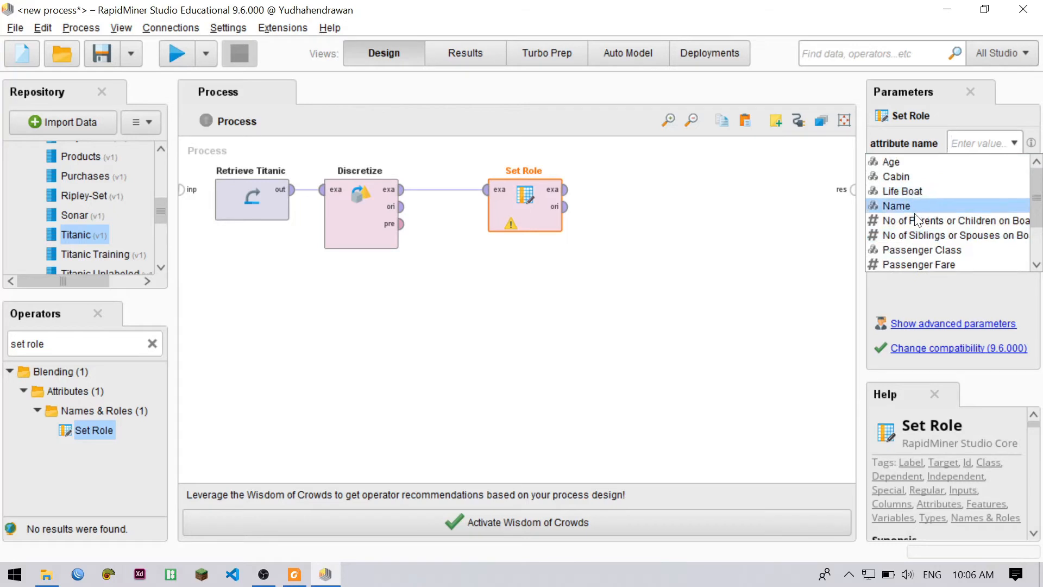
scroll(917, 219, "down", 1)
left_click(918, 249)
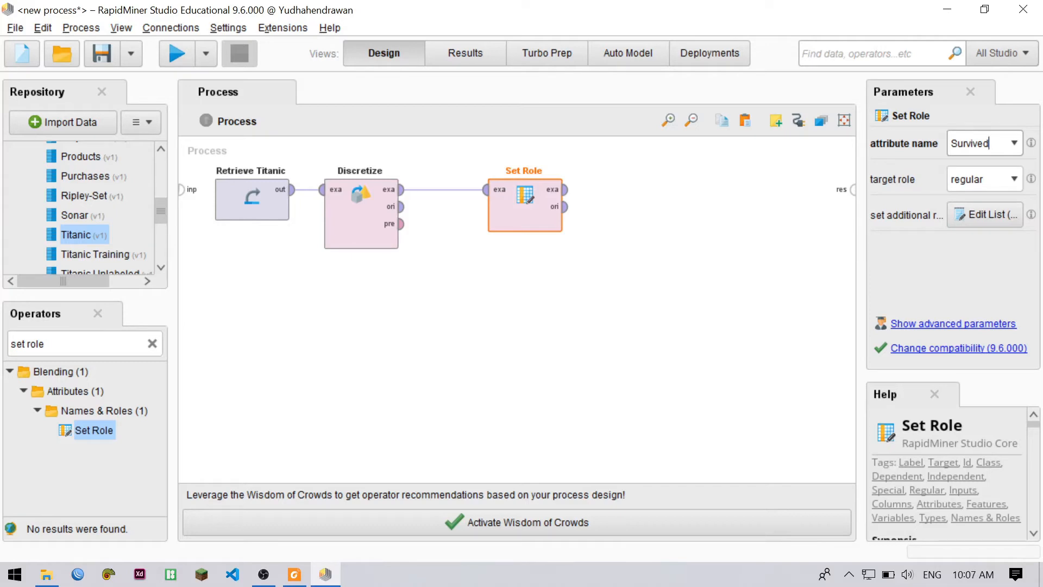
key("alt+Tab")
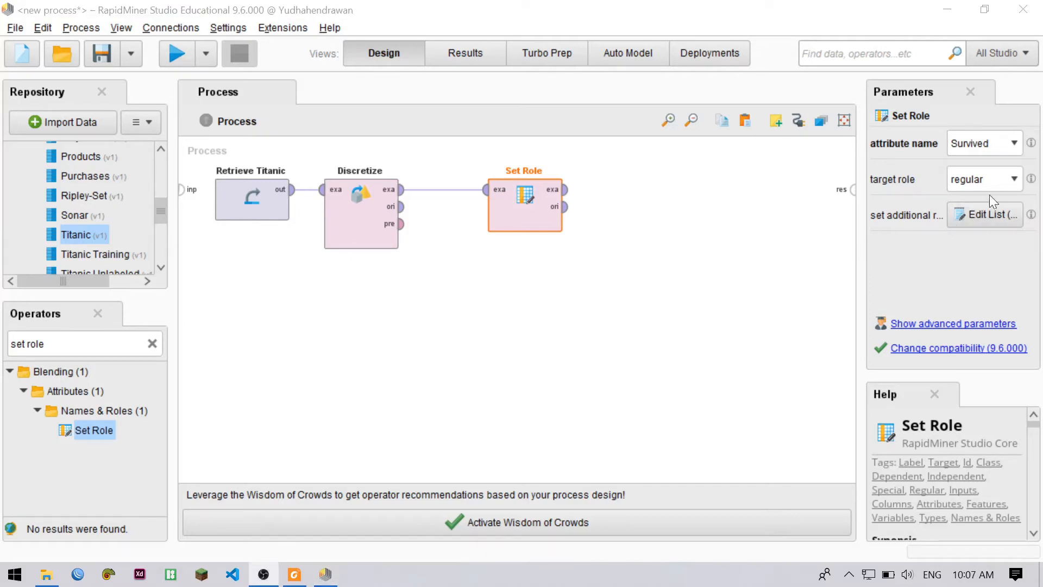
left_click(1010, 177)
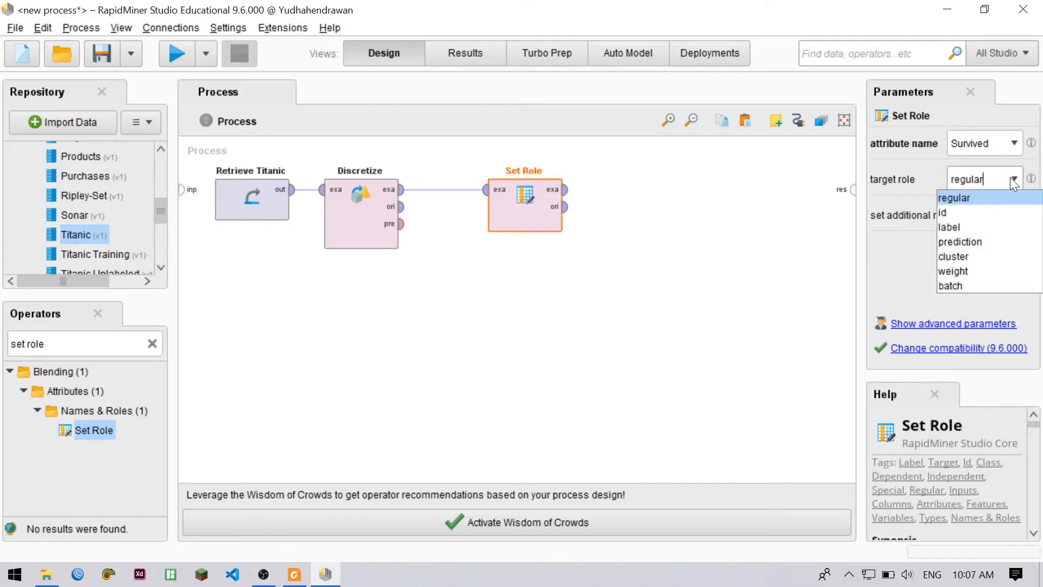
left_click(980, 226)
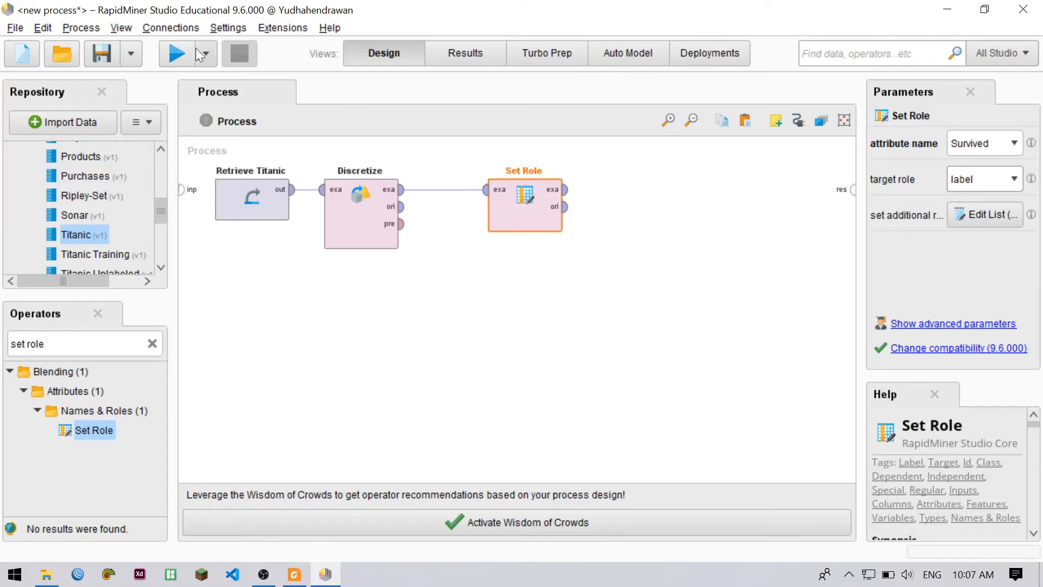
Connect Set Role's example set output to the process result port and run the process
left_click(566, 189)
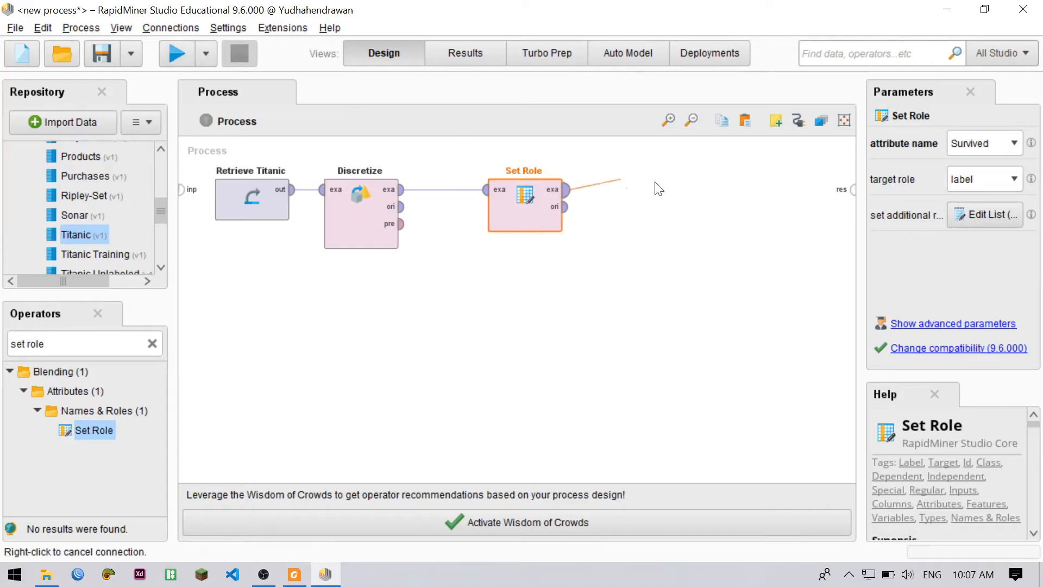
left_click(851, 195)
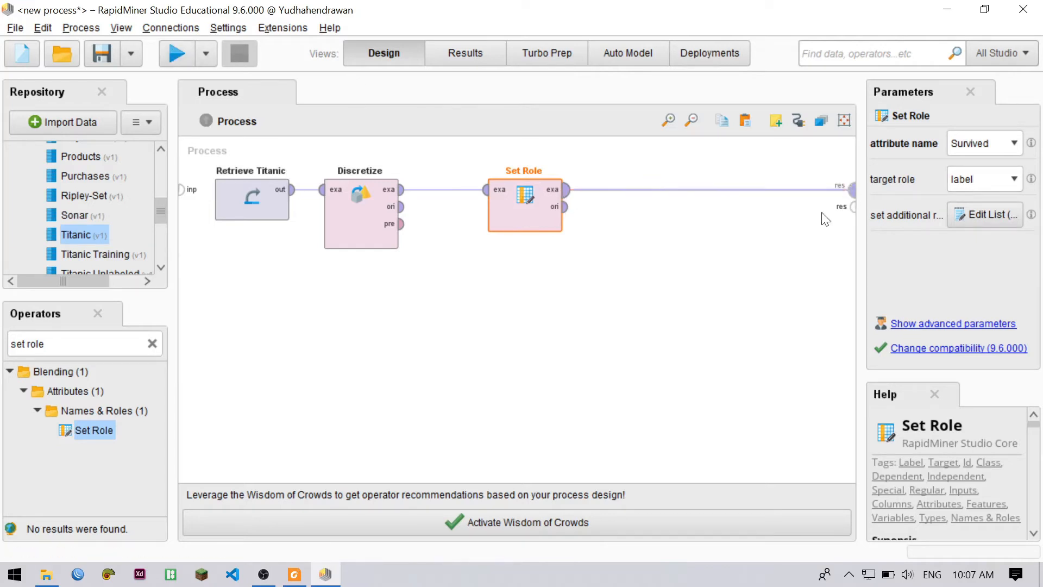
left_click(177, 53)
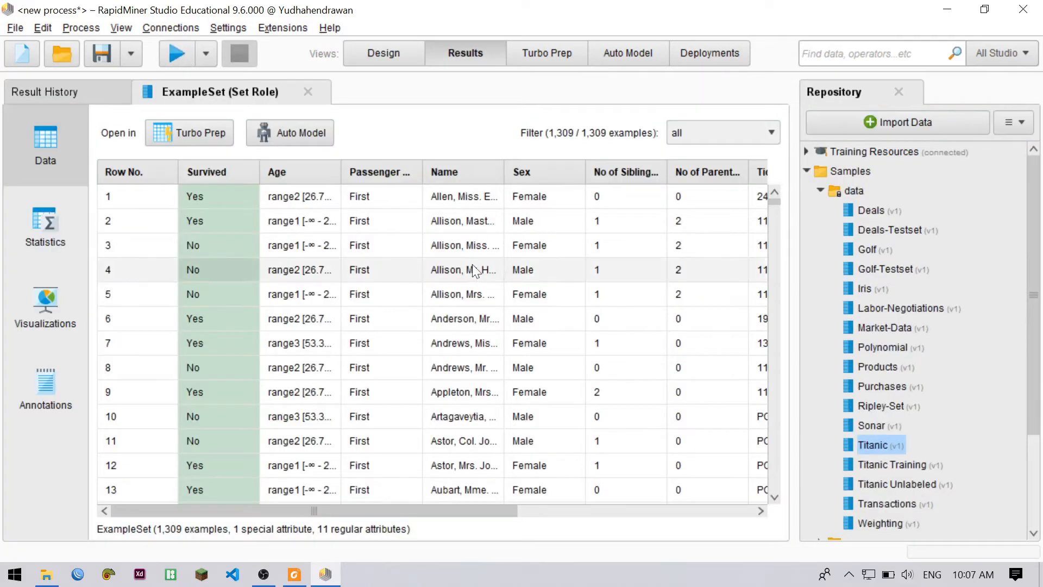
Examine the resulting example set, widening the Age column to read the full bin ranges beside the Survived label
scroll(489, 261, "down", 1)
scroll(288, 279, "up", 1)
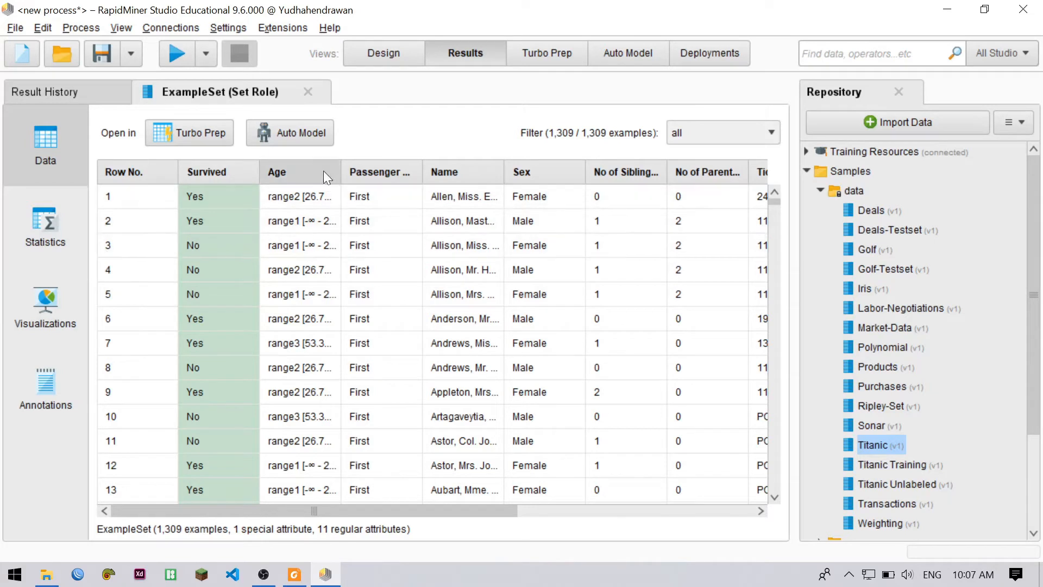
left_click_drag(341, 168, 461, 168)
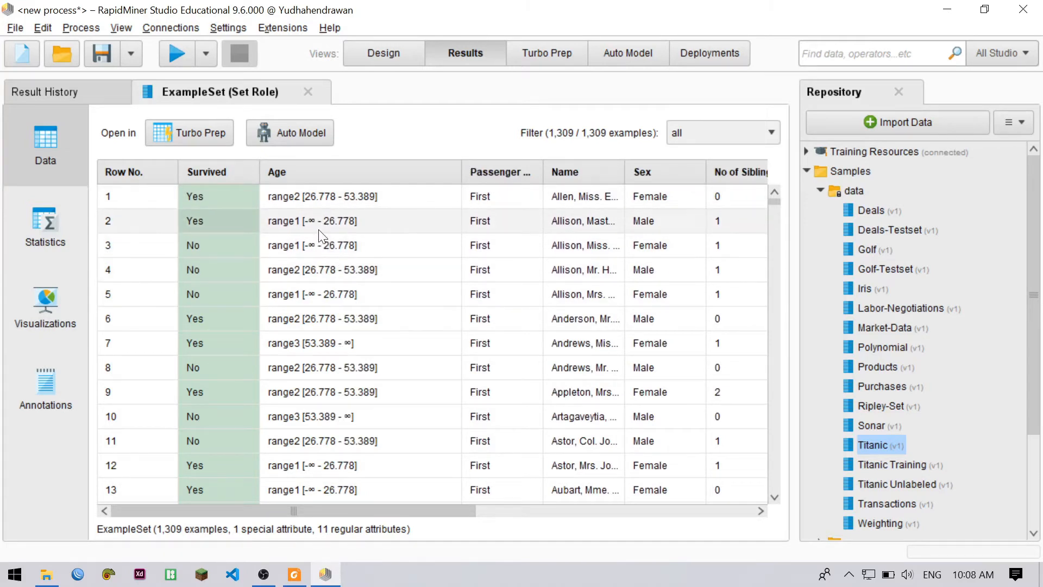
scroll(315, 302, "down", 1)
scroll(317, 307, "down", 1)
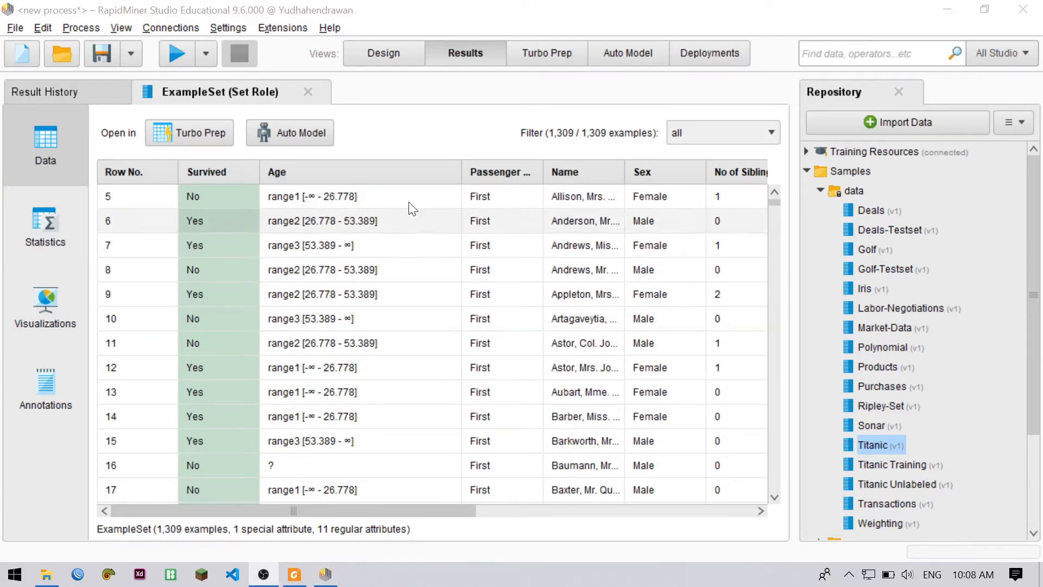
scroll(408, 234, "up", 2)
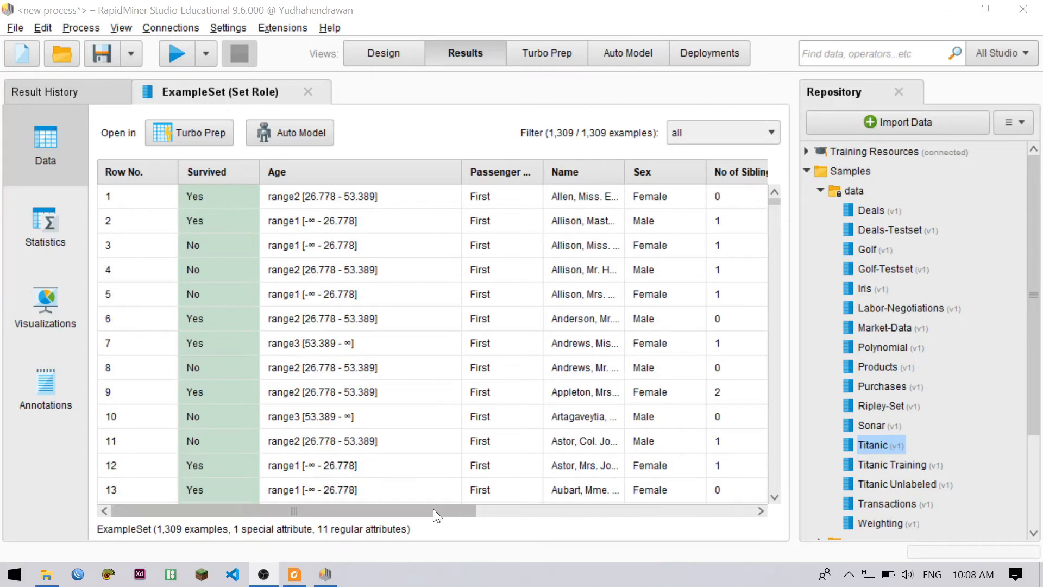
left_click_drag(433, 510, 384, 300)
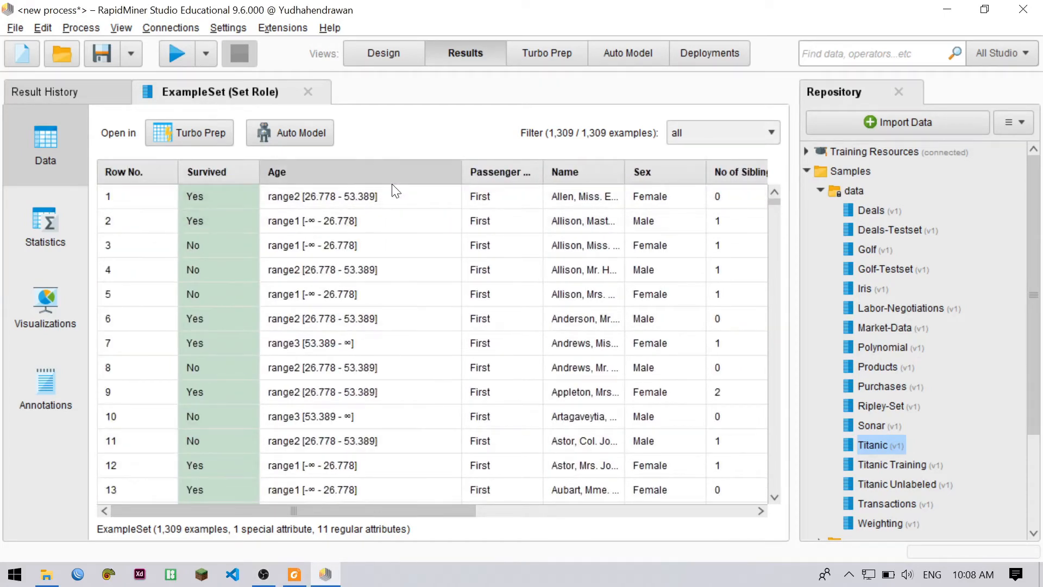
mouse_move(396, 190)
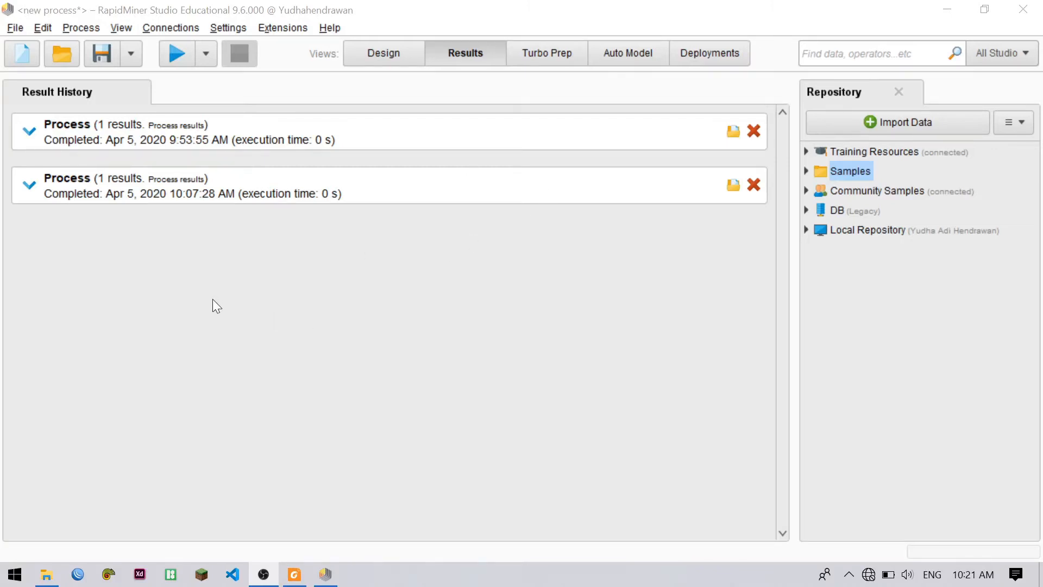
Review the Set Role example set summary of the latest run in the result history, and collapse it again
left_click(29, 185)
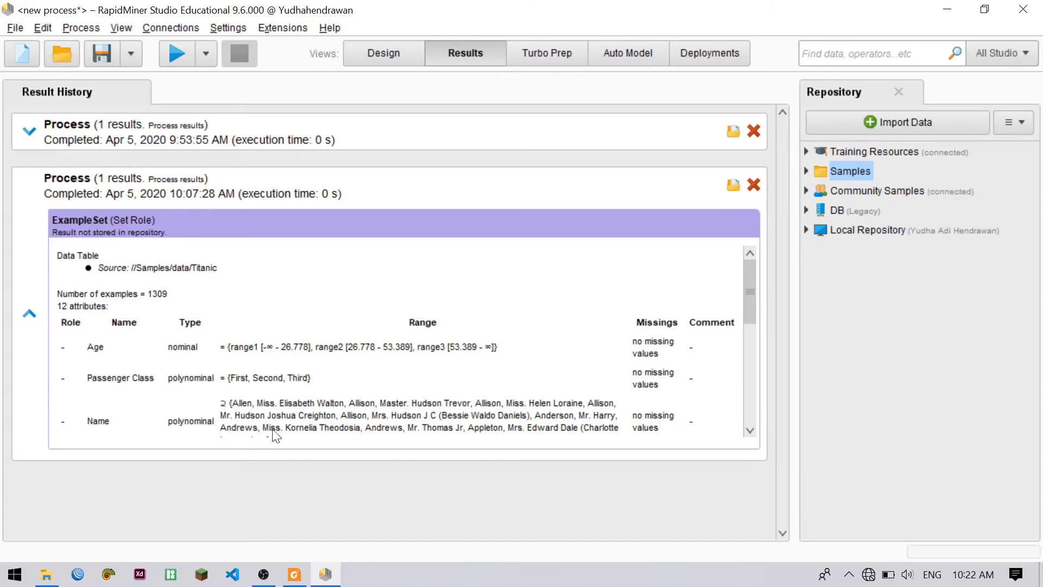
left_click(30, 315)
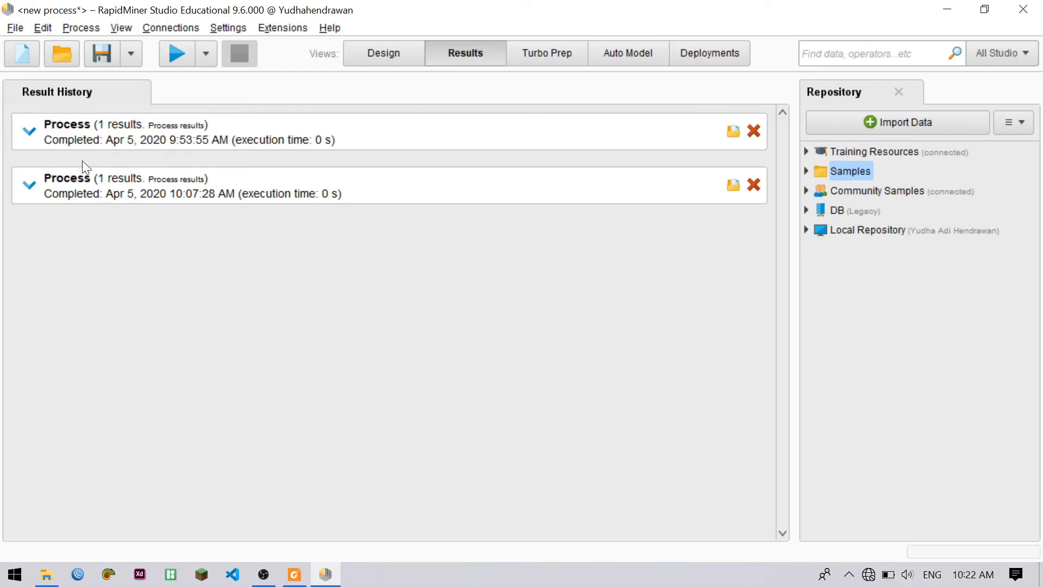
Create a new blank process and add the Titanic dataset from the sample data to it
left_click(13, 48)
left_click(269, 179)
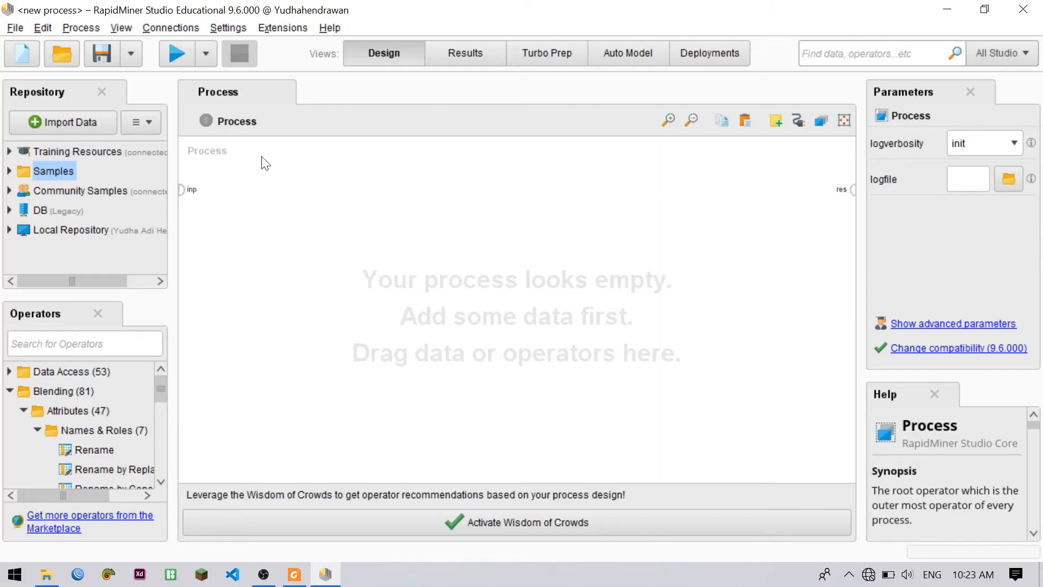
left_click(10, 171)
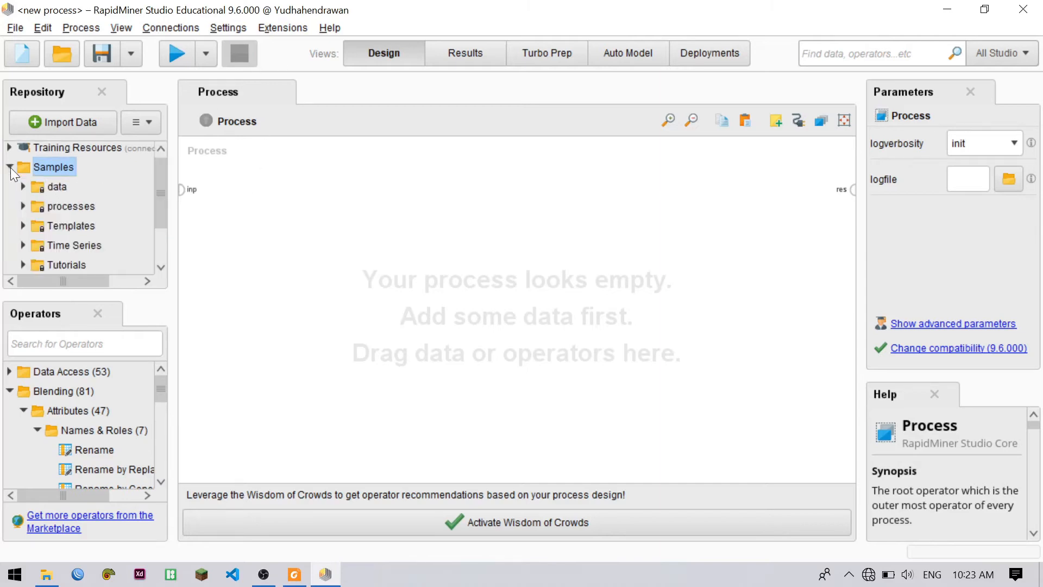
left_click(27, 190)
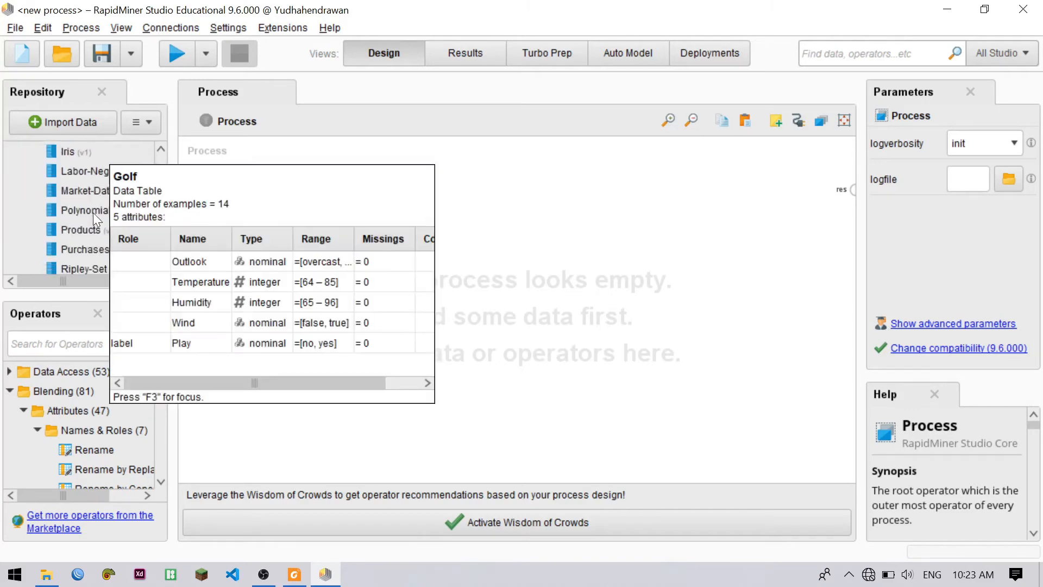
scroll(137, 223, "down", 4)
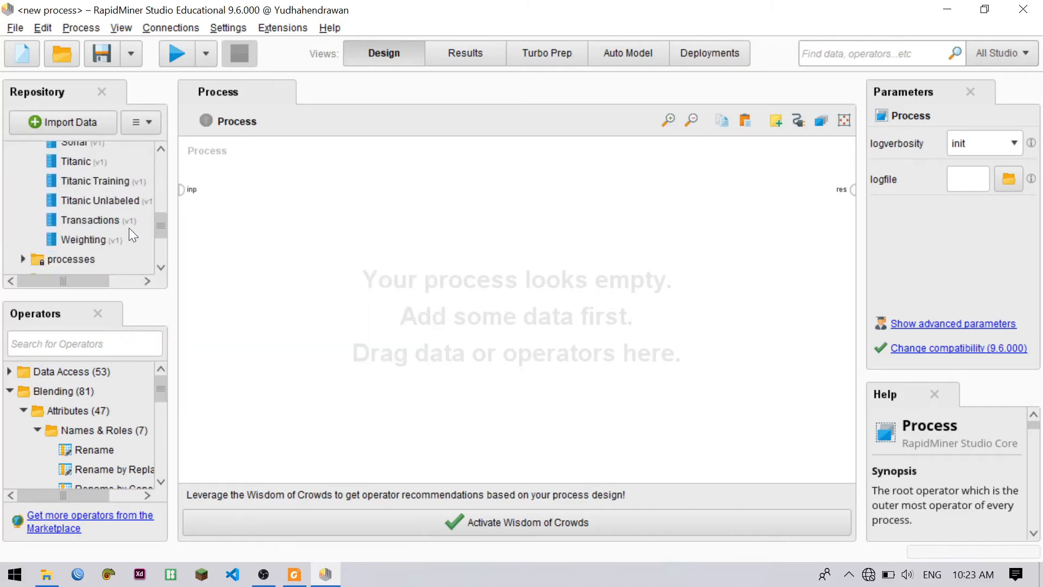
scroll(76, 214, "up", 1)
left_click_drag(74, 187, 261, 197)
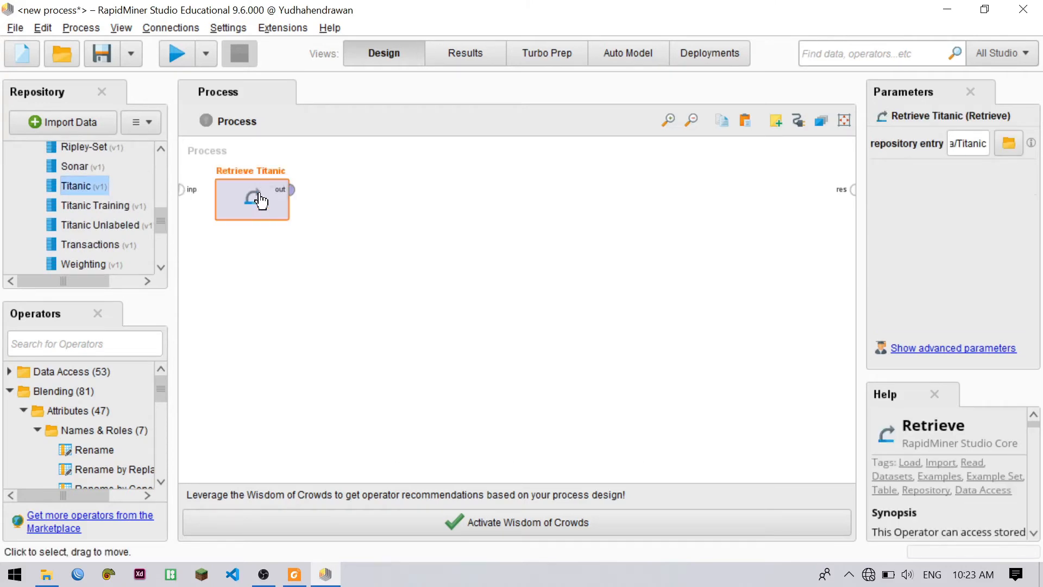
left_click(442, 223)
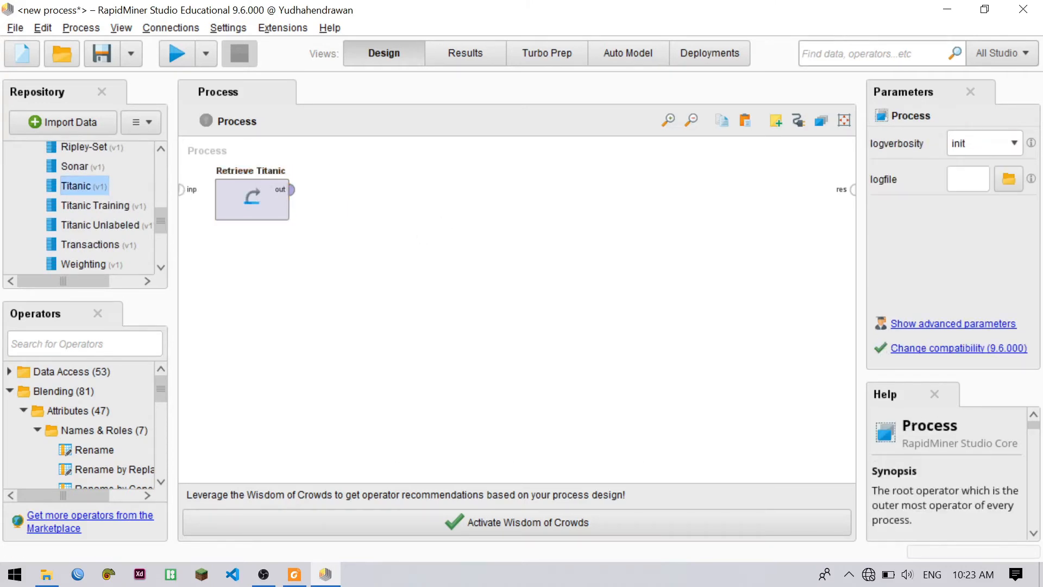
Add a Set Role operator beside Retrieve Titanic and connect the Retrieve output to its example set input
left_click(48, 350)
type("set role")
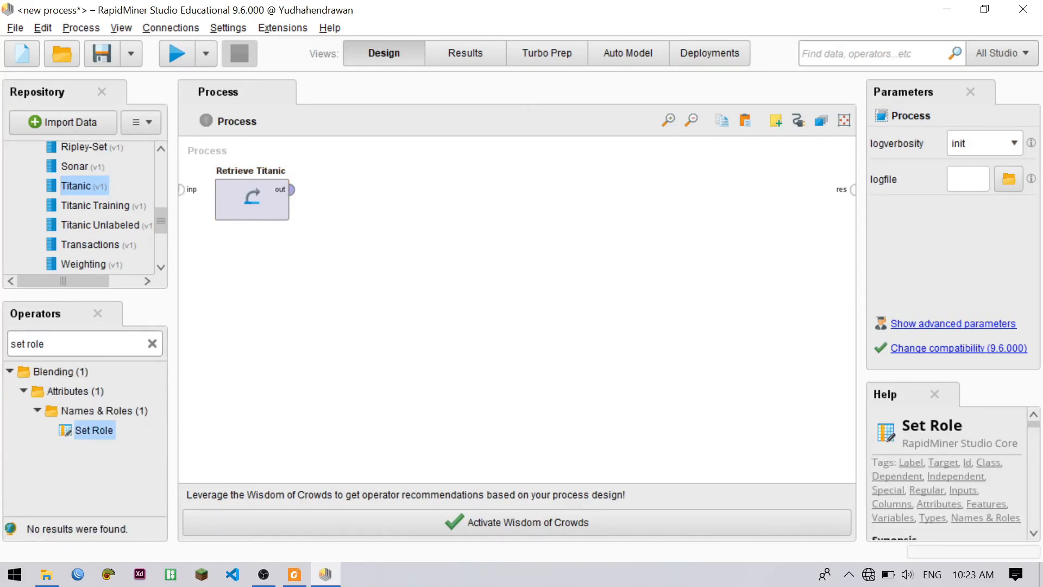
left_click_drag(103, 427, 403, 199)
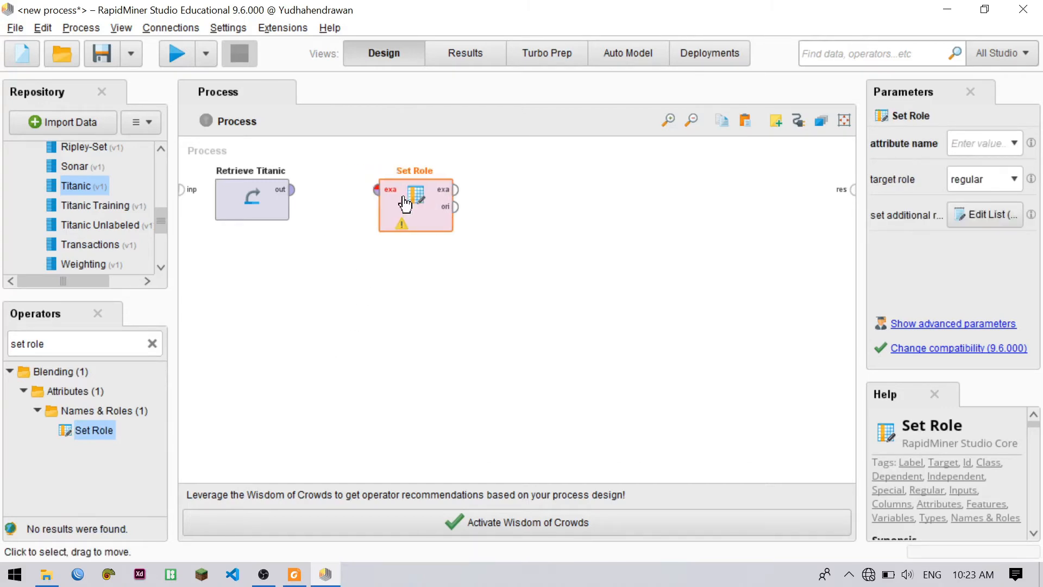
left_click(290, 190)
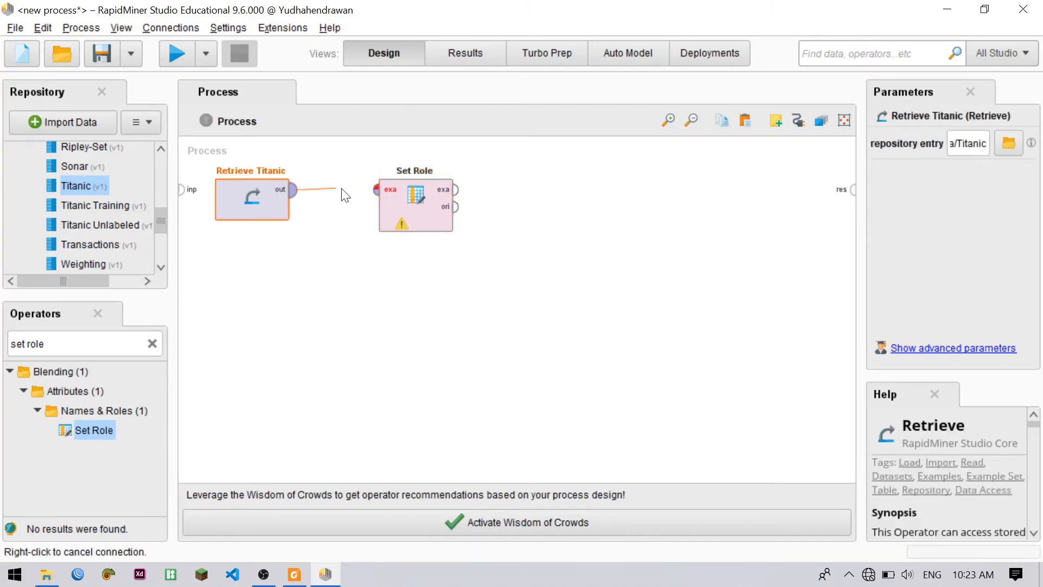
left_click(376, 190)
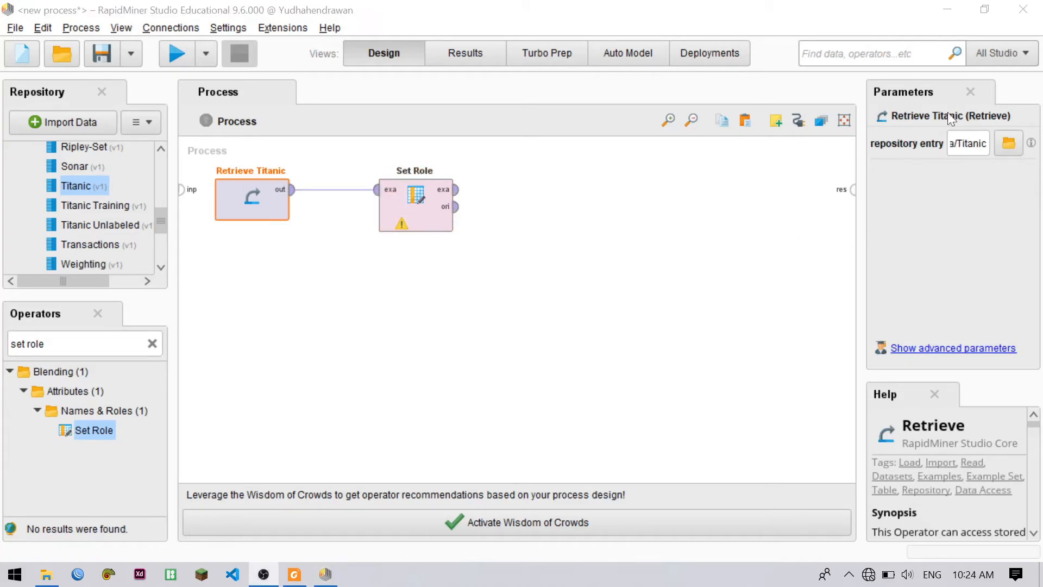
Configure the new Set Role operator with attribute name Survived and target role label
left_click(422, 218)
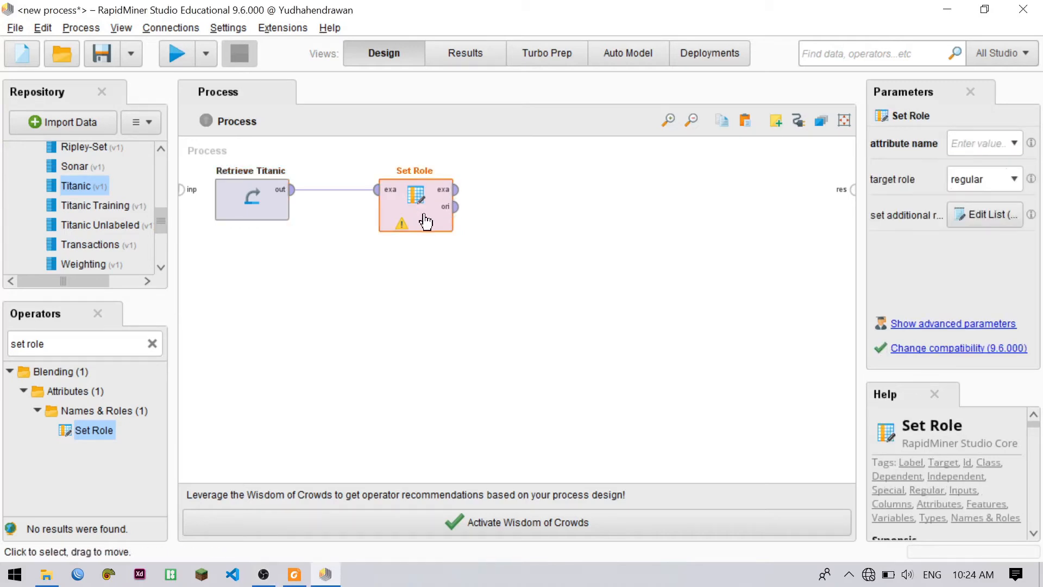
left_click(1014, 144)
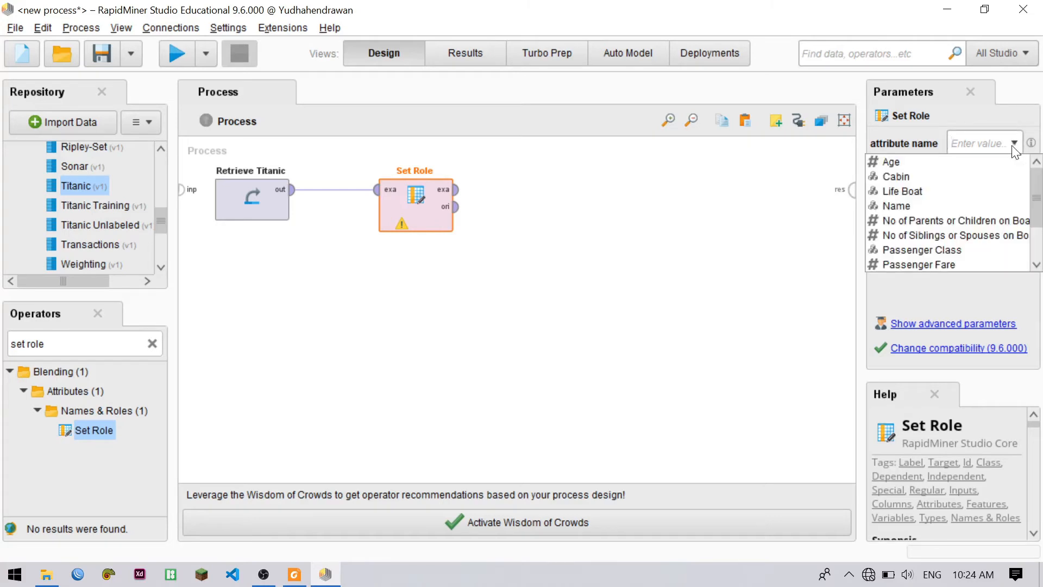
scroll(1003, 175, "down", 2)
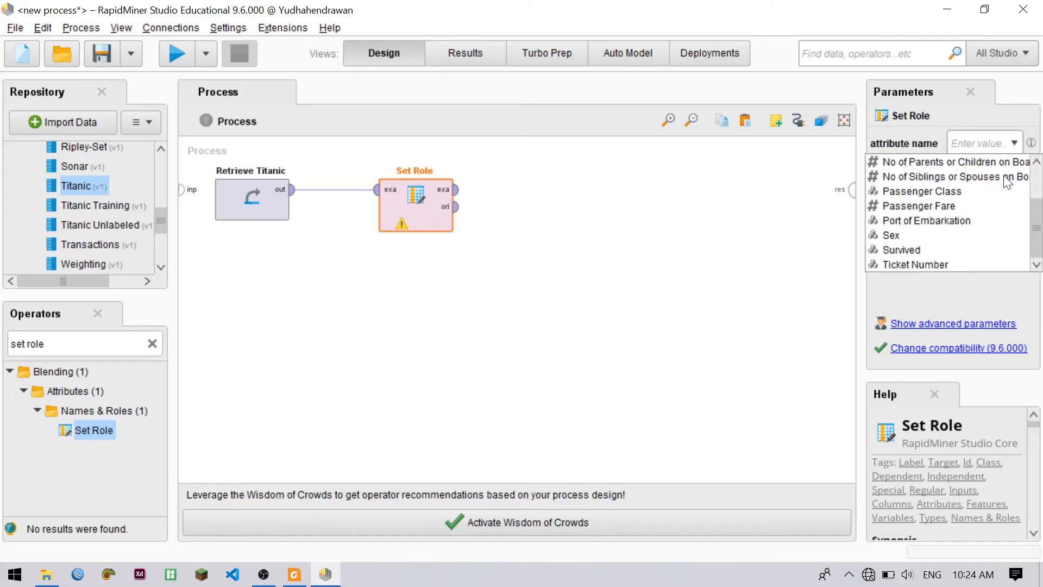
left_click(950, 249)
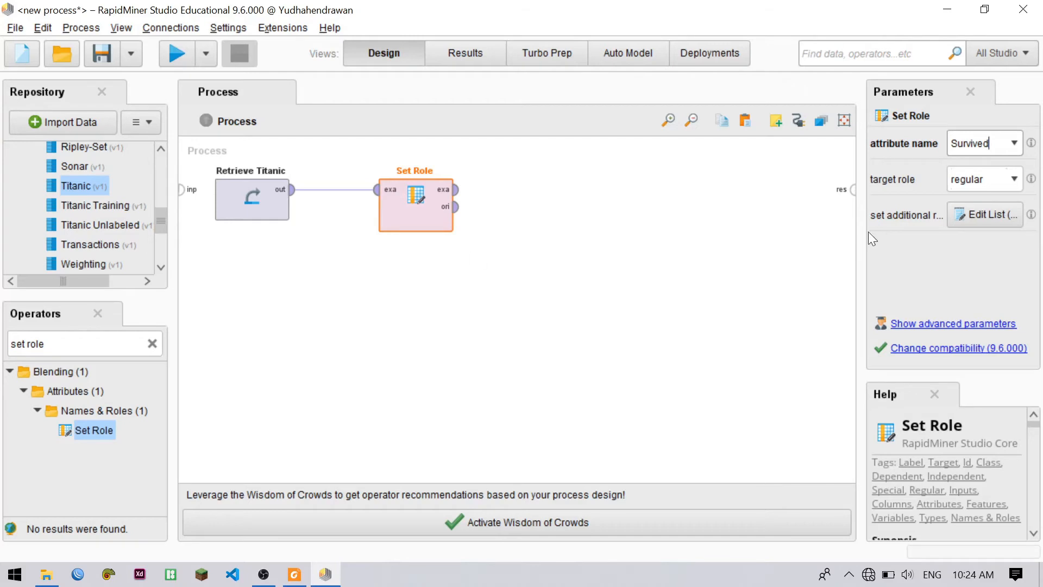
left_click(1013, 180)
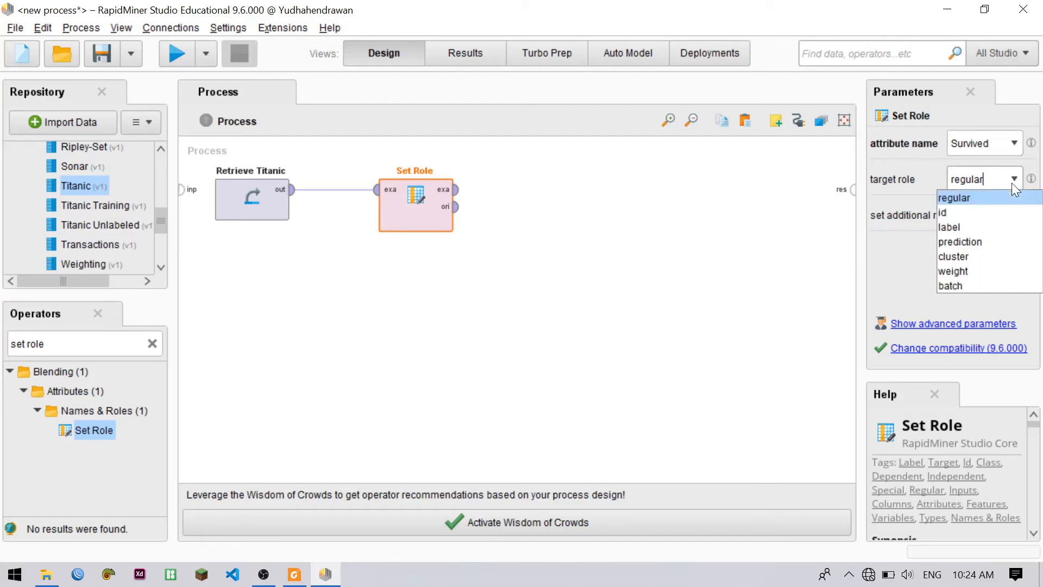
left_click(973, 226)
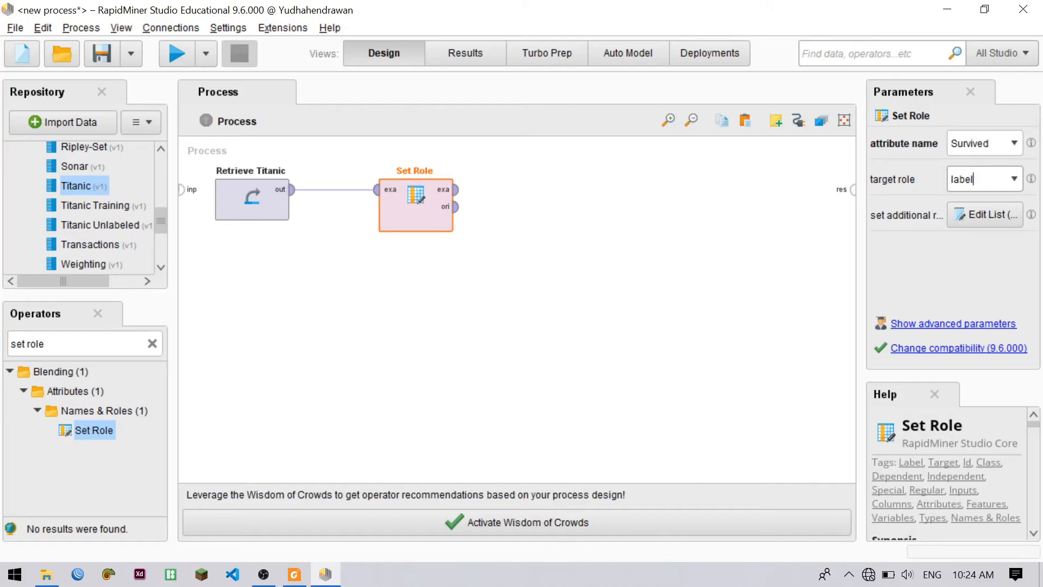
Find the Select Attributes operator and place it after Set Role in the process
left_click(78, 336)
triple_click(77, 341)
type("s")
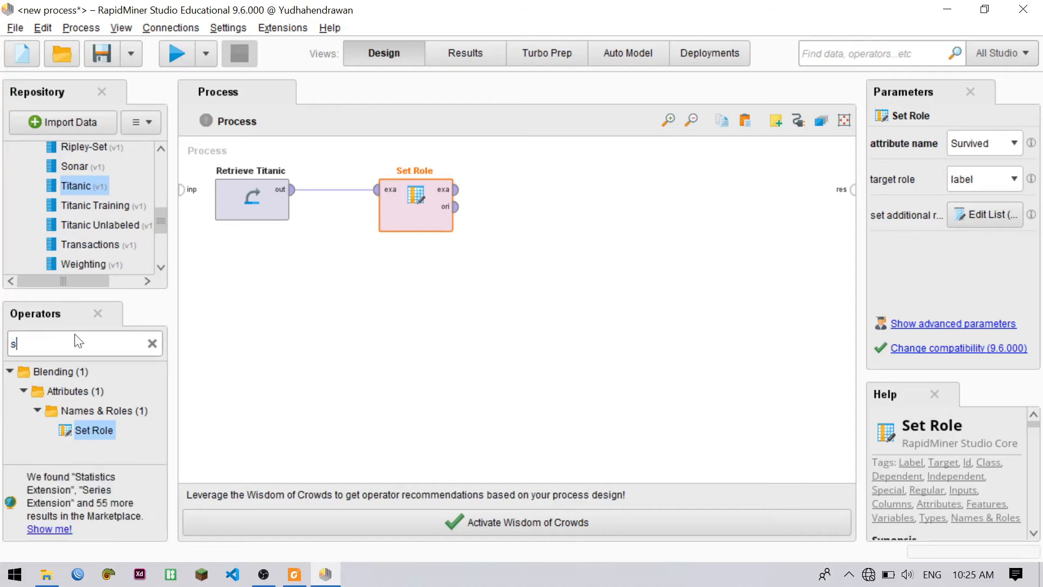
type("elect")
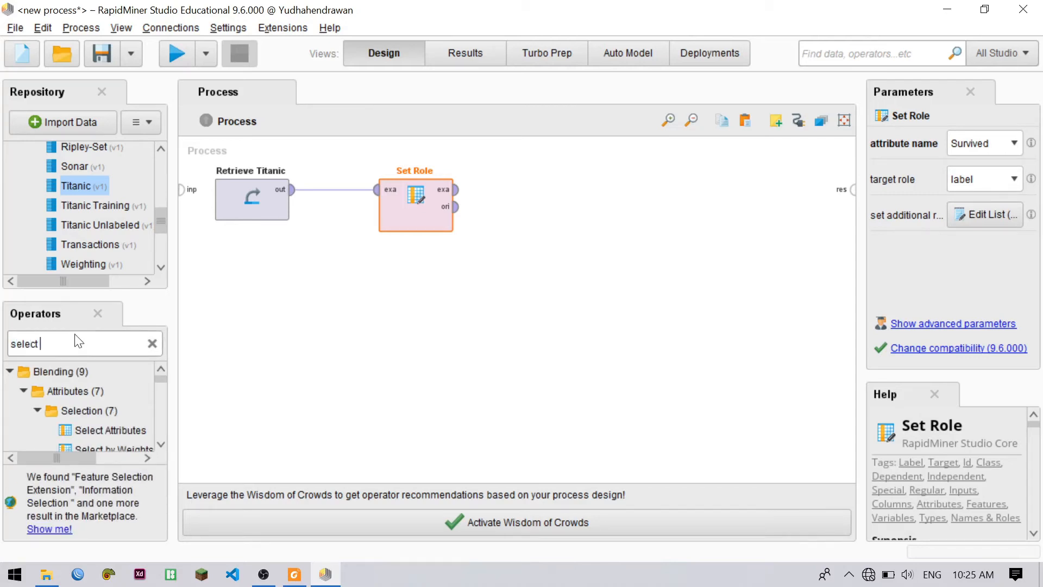
type(" atr")
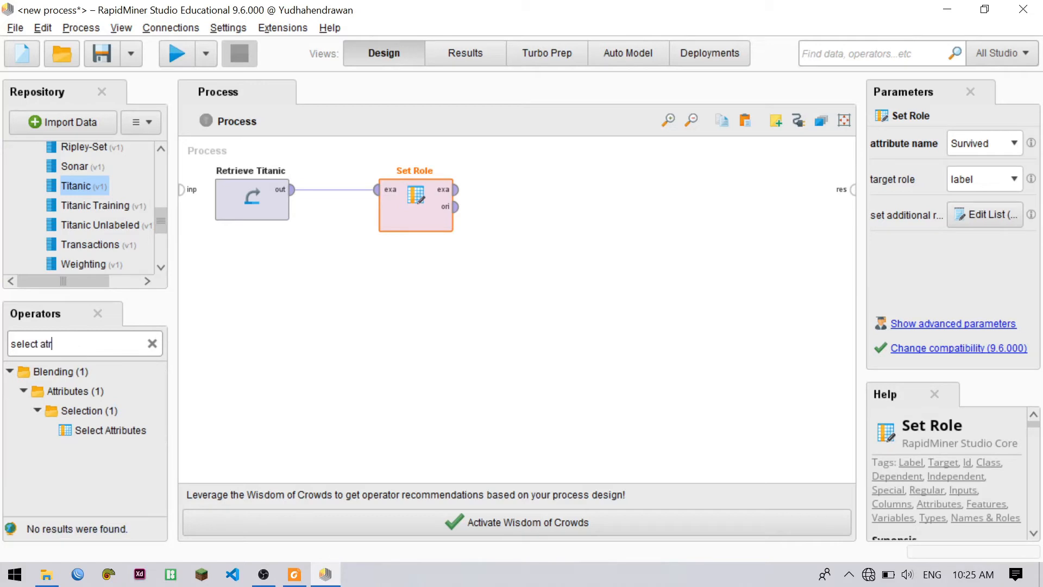
left_click_drag(95, 429, 573, 197)
Connect Set Role's example set output to Select Attributes and move both operators closer to Retrieve Titanic
left_click(450, 199)
left_click(457, 190)
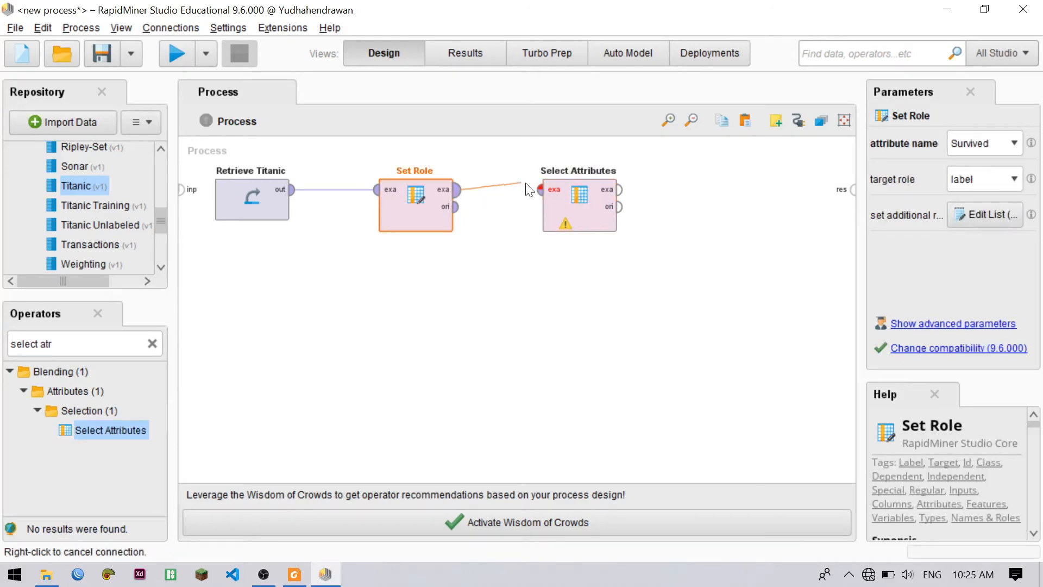
left_click(545, 193)
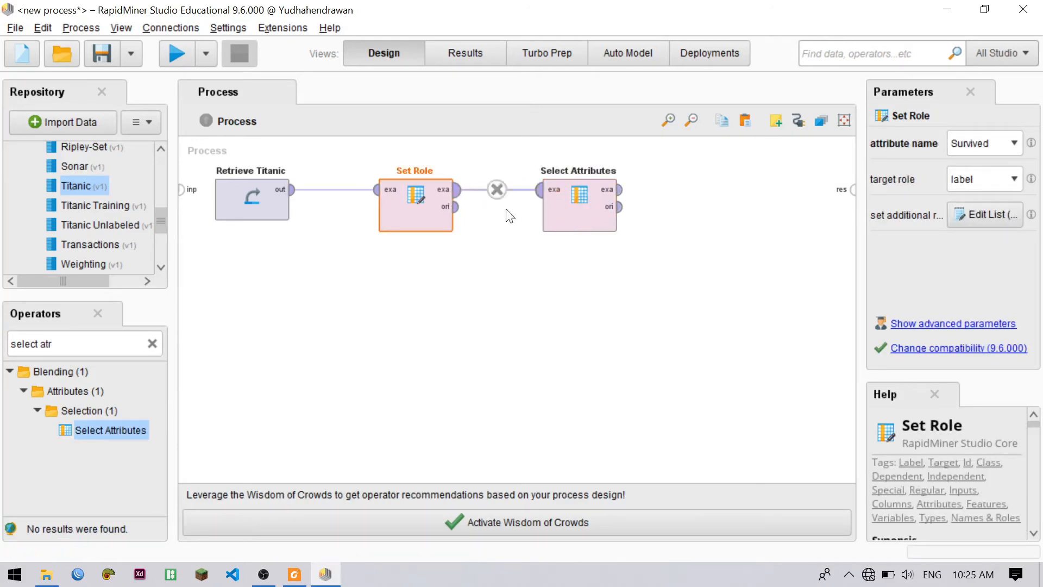
left_click_drag(413, 214, 371, 212)
left_click_drag(562, 213, 453, 214)
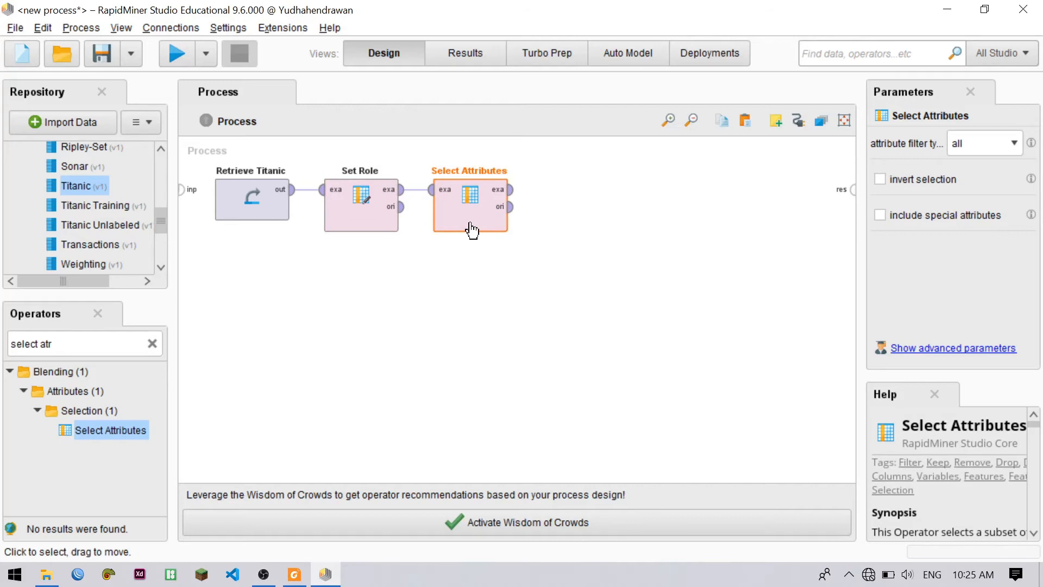
Set the Select Attributes filter type to subset and open its attribute selection
left_click(967, 144)
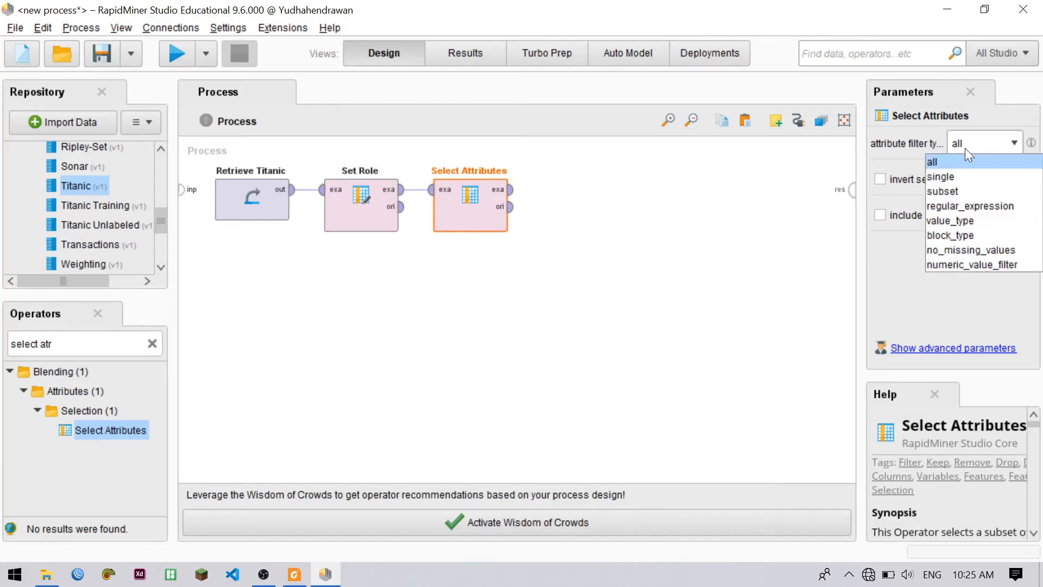
left_click(942, 192)
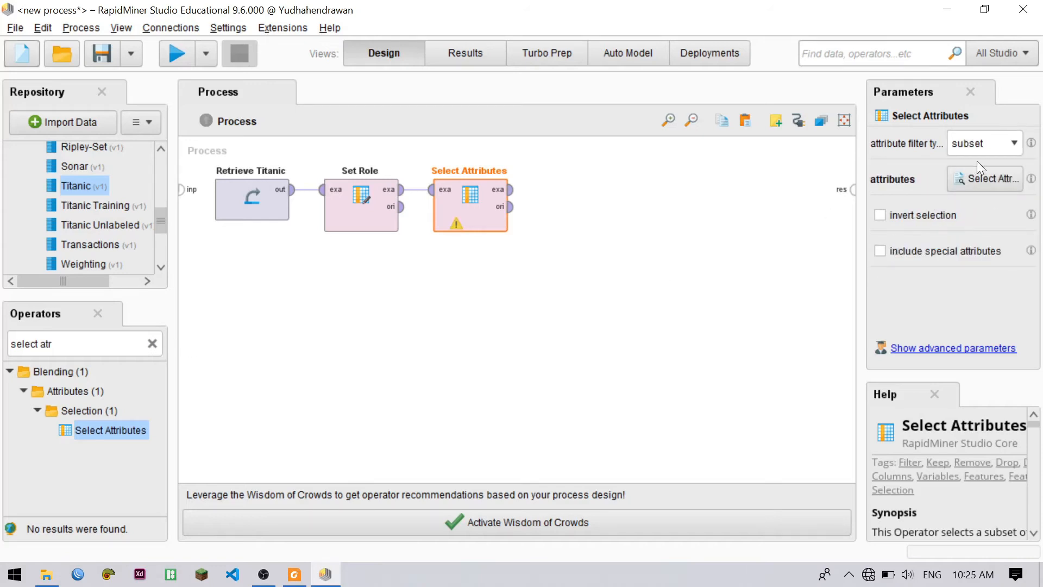
left_click(978, 179)
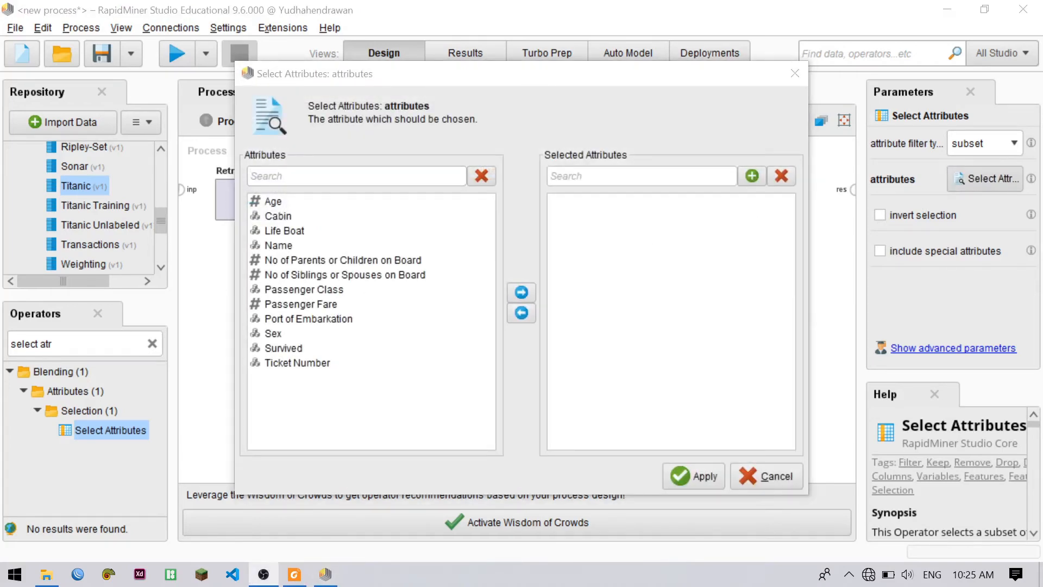
Choose No of Parents or Children on Board, Passenger Class, Passenger Fare, Sex and Survived as the selected attributes and apply the selection
left_click(468, 89)
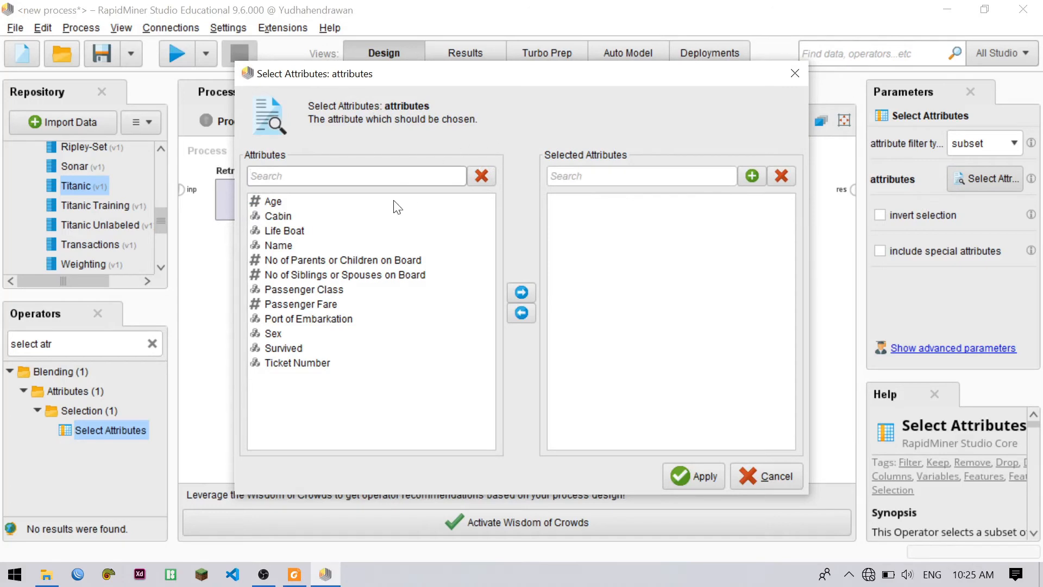
left_click(288, 348)
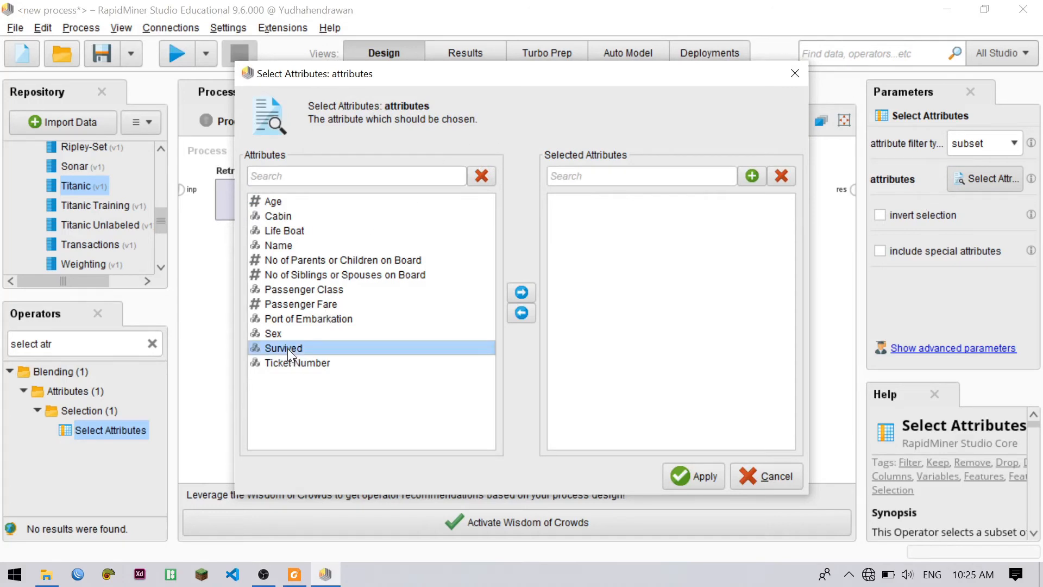
left_click(288, 334, "ctrl")
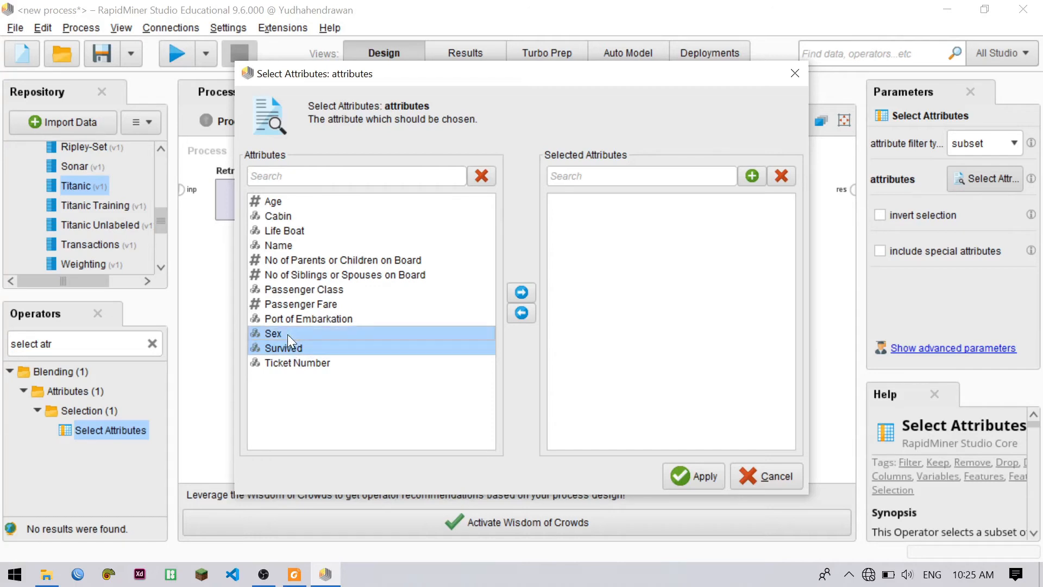
left_click(313, 306, "ctrl")
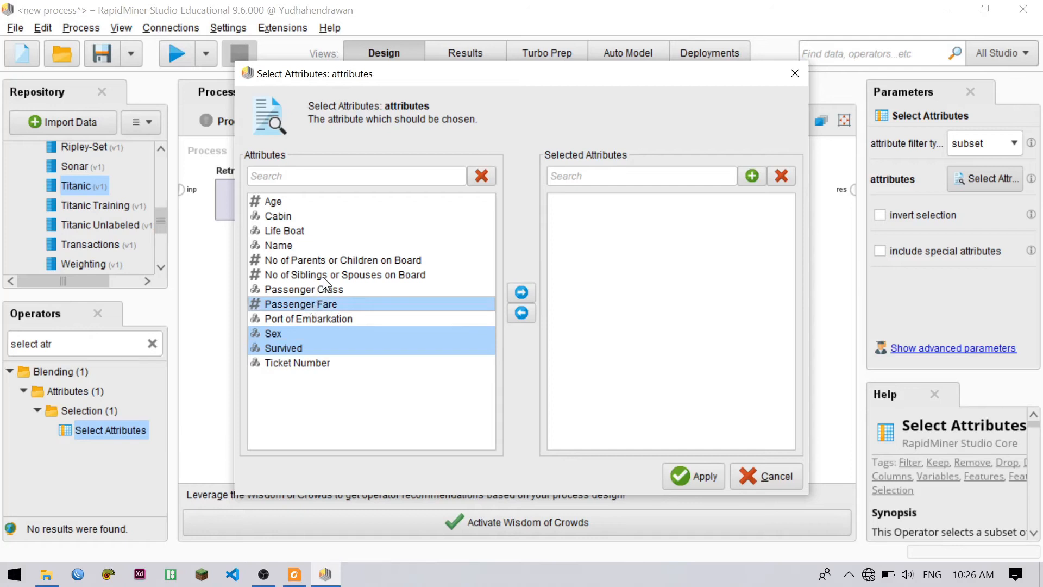
left_click(317, 261, "ctrl")
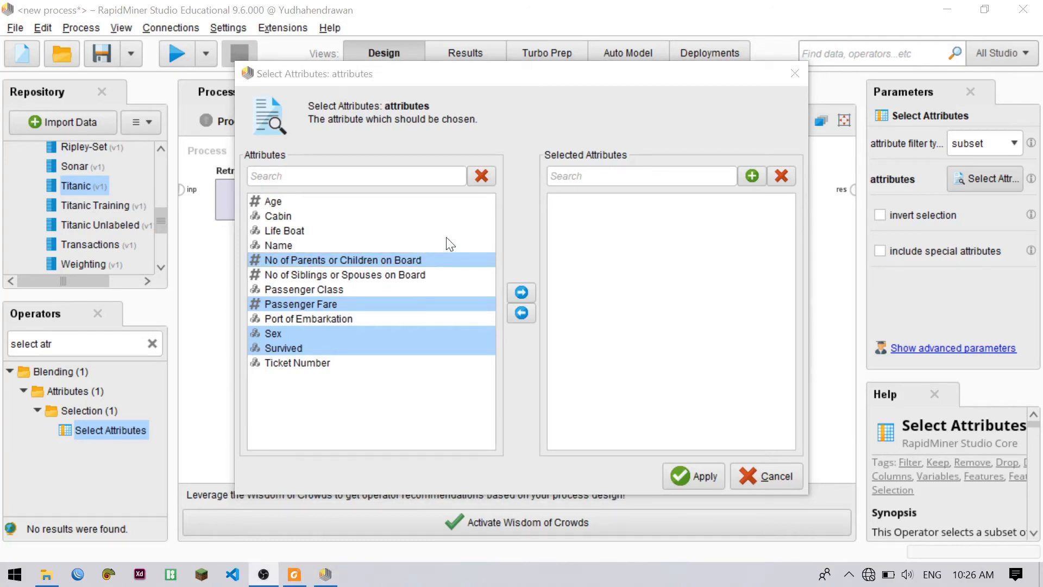
left_click(334, 288, "ctrl")
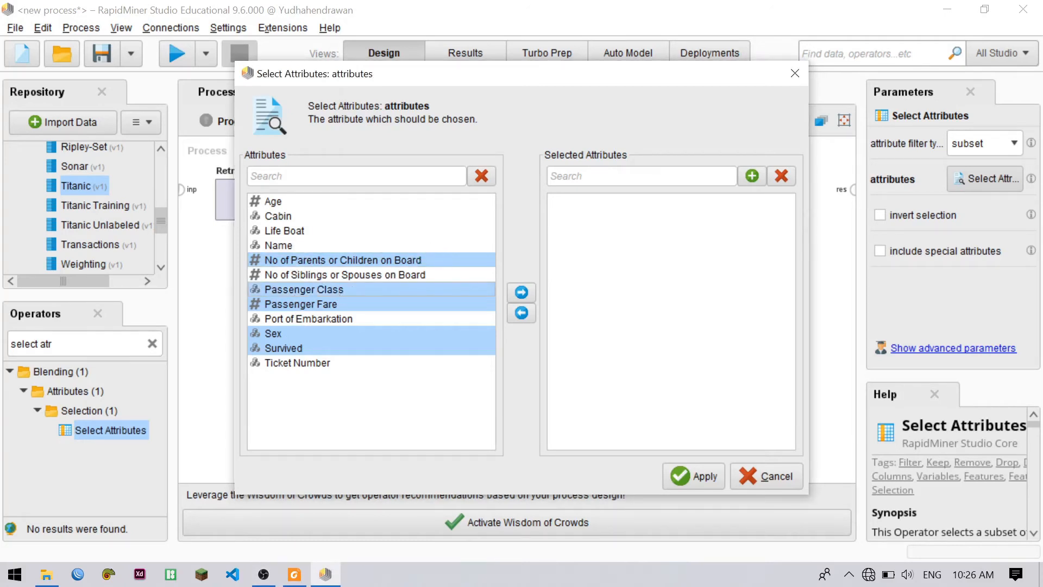
left_click(522, 293)
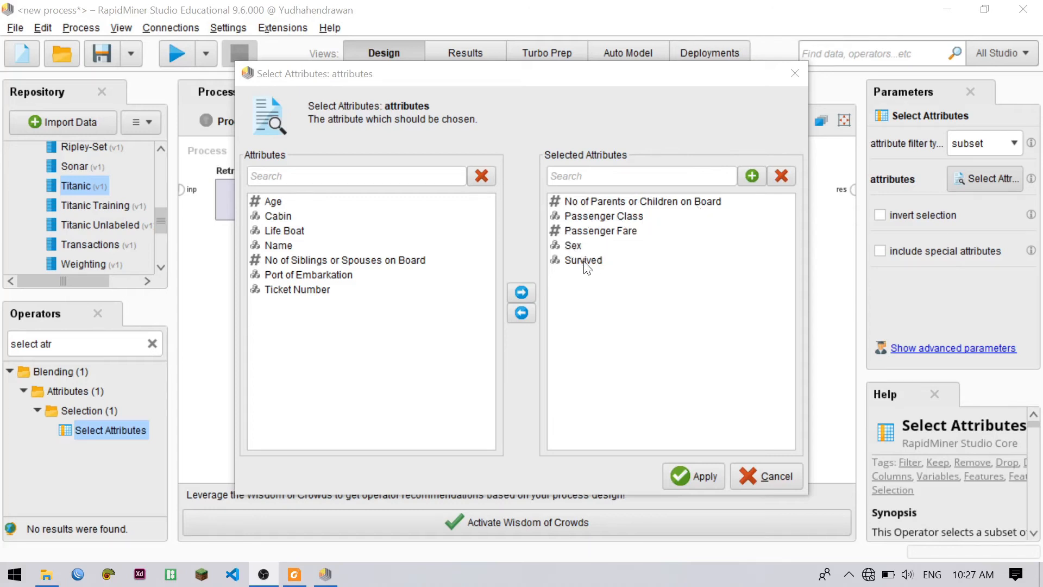
left_click(697, 475)
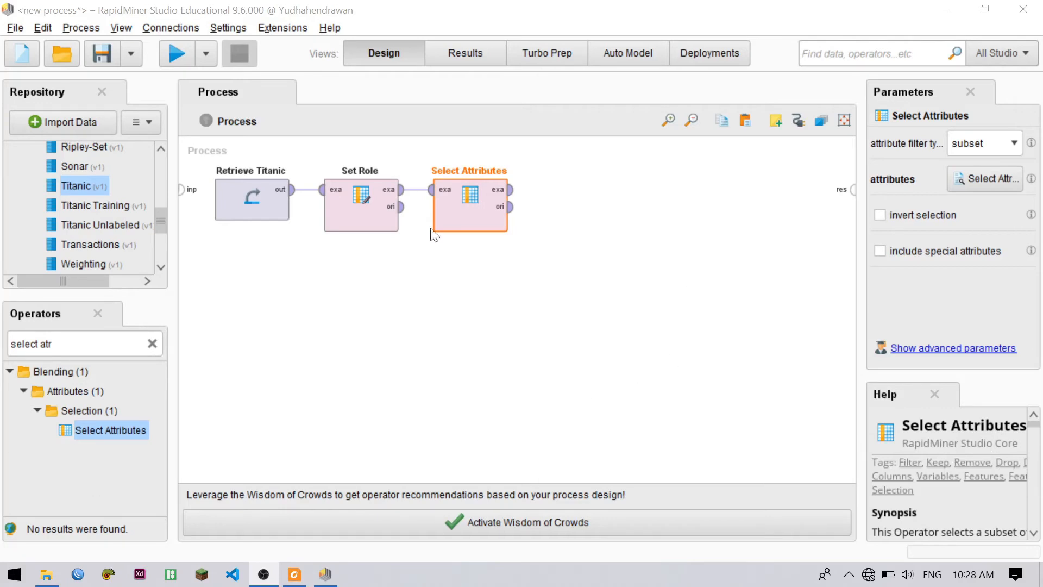
Add a Decision Tree operator after Select Attributes and connect the example set output to its training input
left_click(103, 344)
type("decisio")
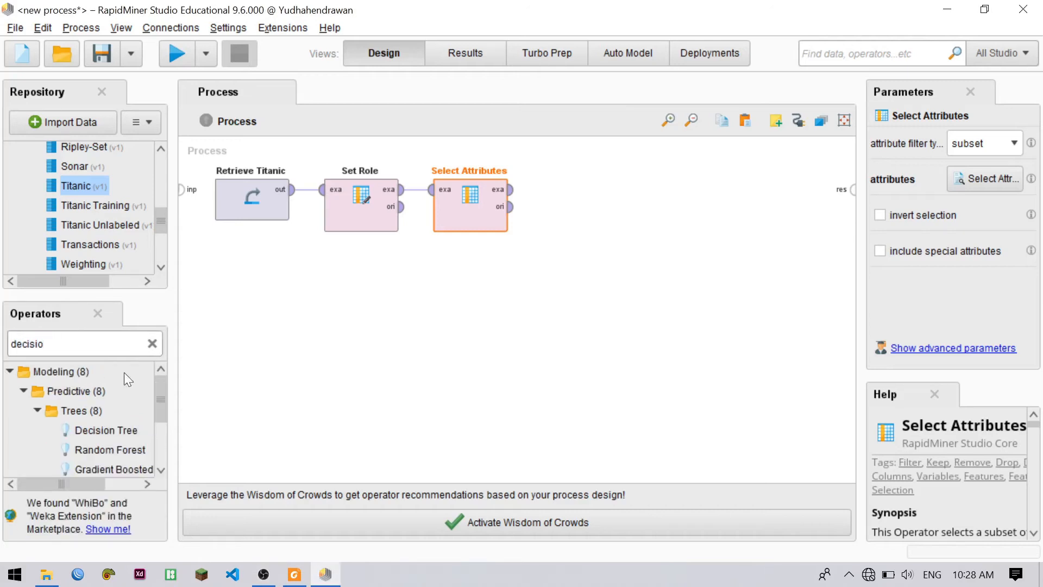
left_click_drag(109, 432, 595, 202)
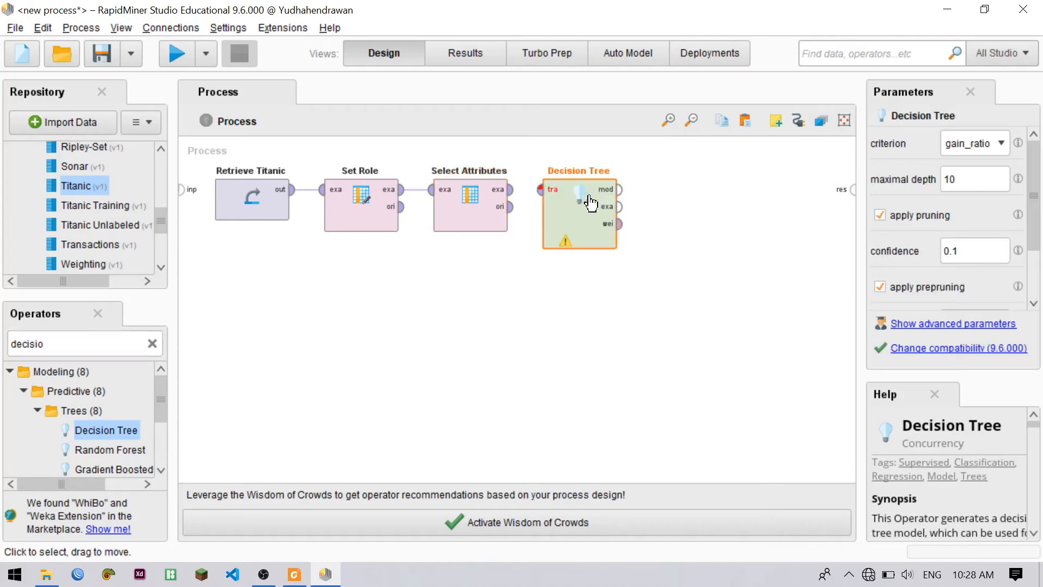
left_click(505, 197)
left_click(541, 189)
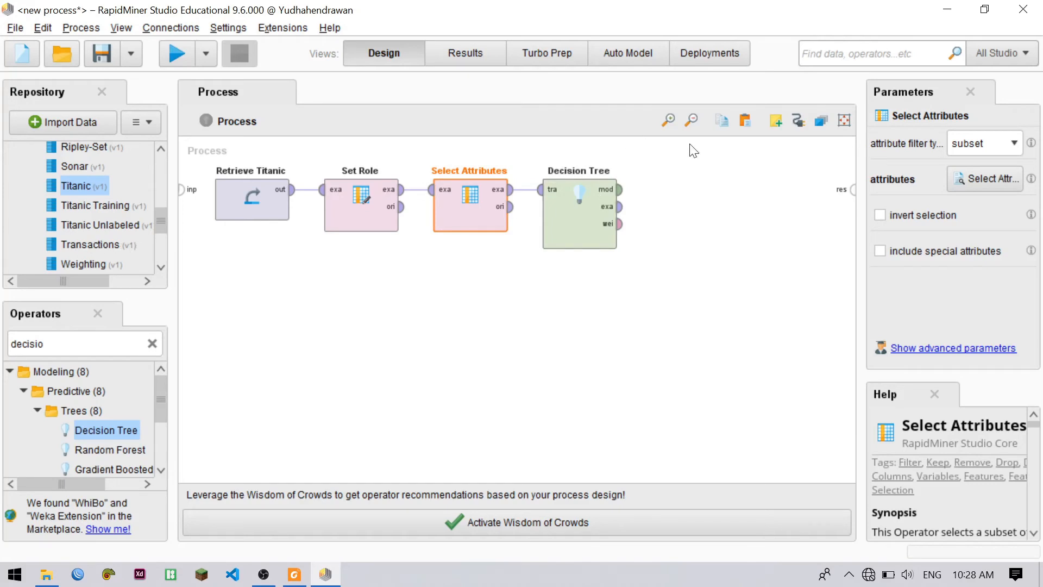
Connect the Decision Tree's model output to the process result port and run the process
left_click(620, 196)
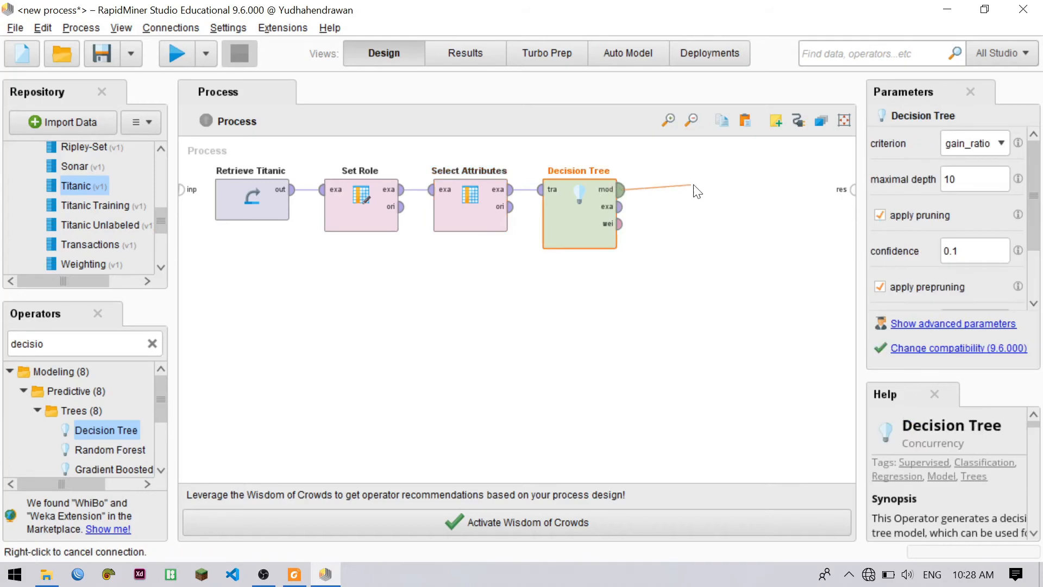
left_click(851, 190)
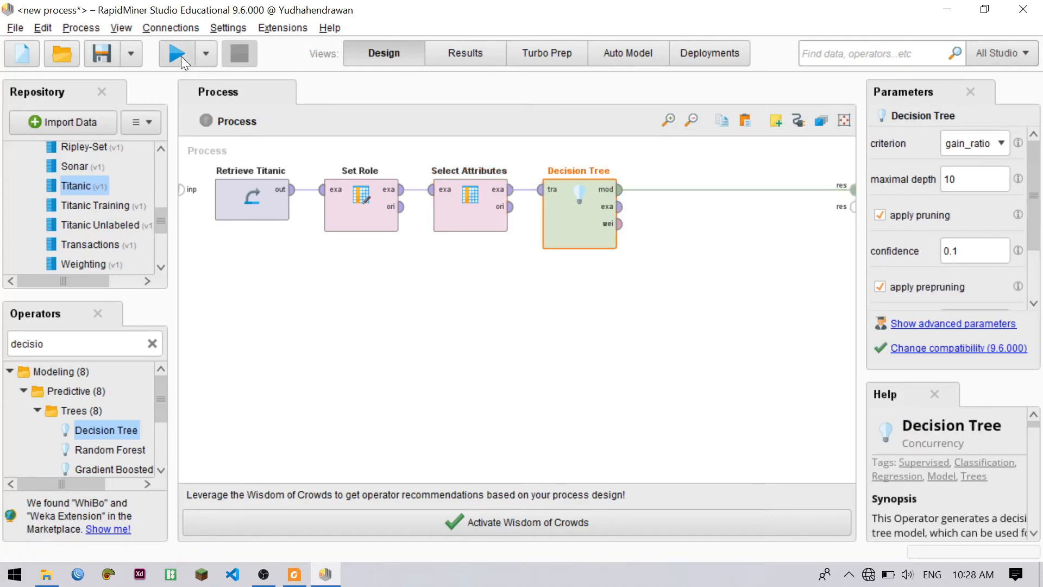
left_click(181, 57)
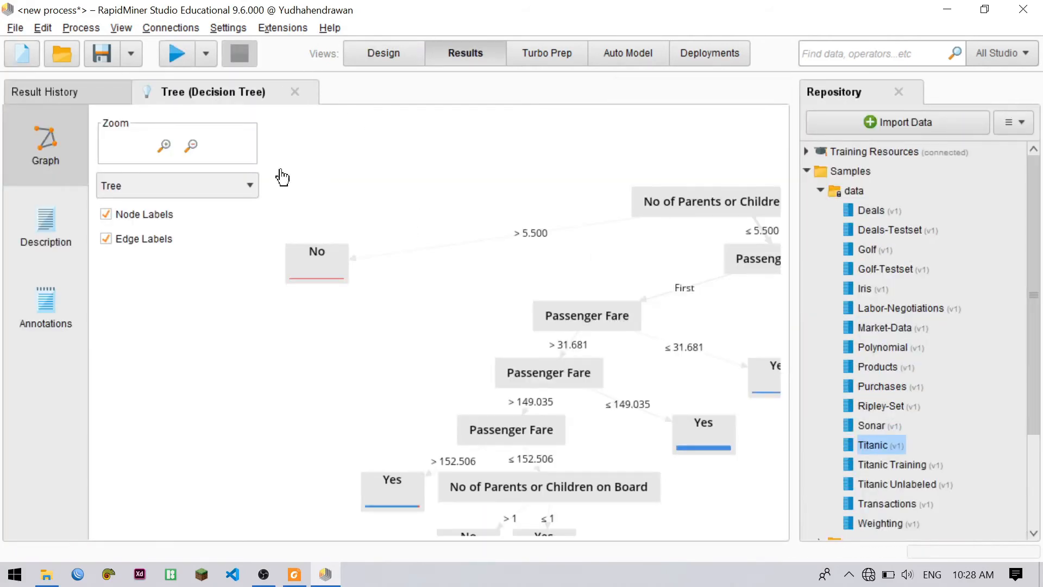
Examine the resulting decision tree graph at a smaller scale, from the Sex root split through the Female branch's nodes and leaves
left_click(191, 146)
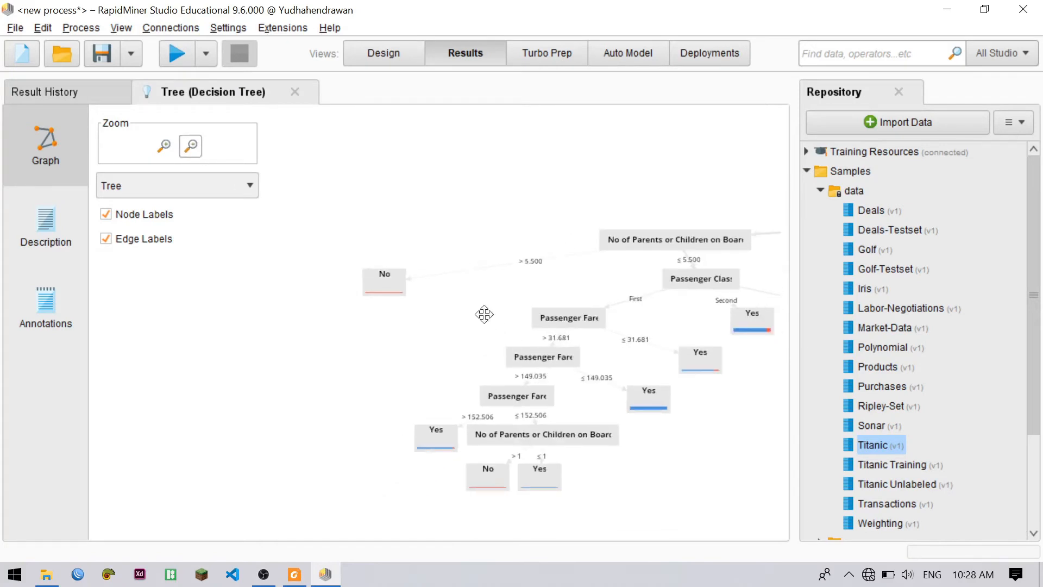
left_click_drag(484, 314, 310, 289)
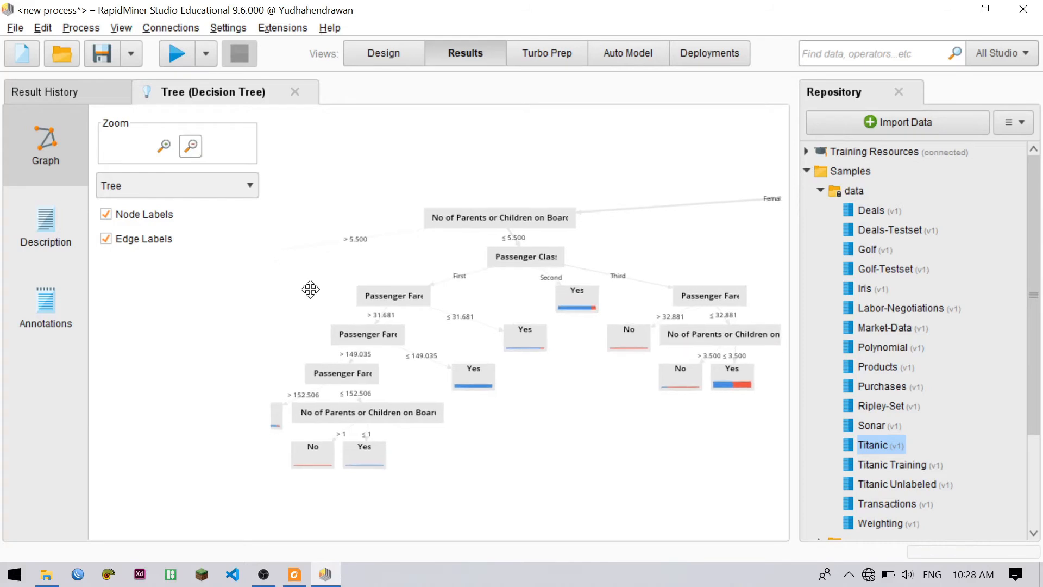
left_click_drag(473, 286, 396, 300)
left_click_drag(559, 247, 396, 251)
left_click_drag(545, 245, 389, 231)
left_click_drag(464, 226, 603, 215)
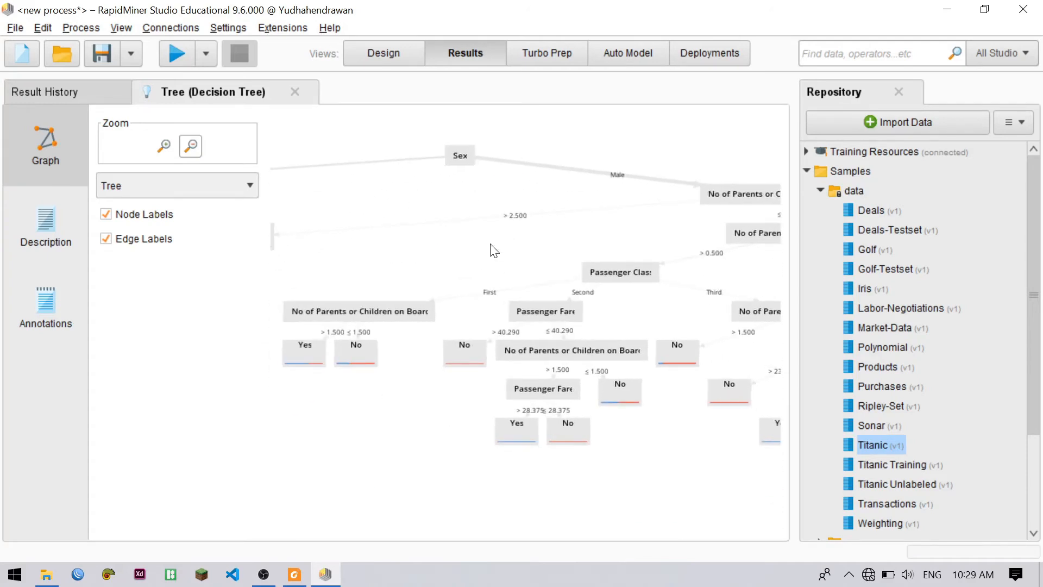
left_click_drag(494, 250, 758, 236)
left_click_drag(517, 225, 607, 233)
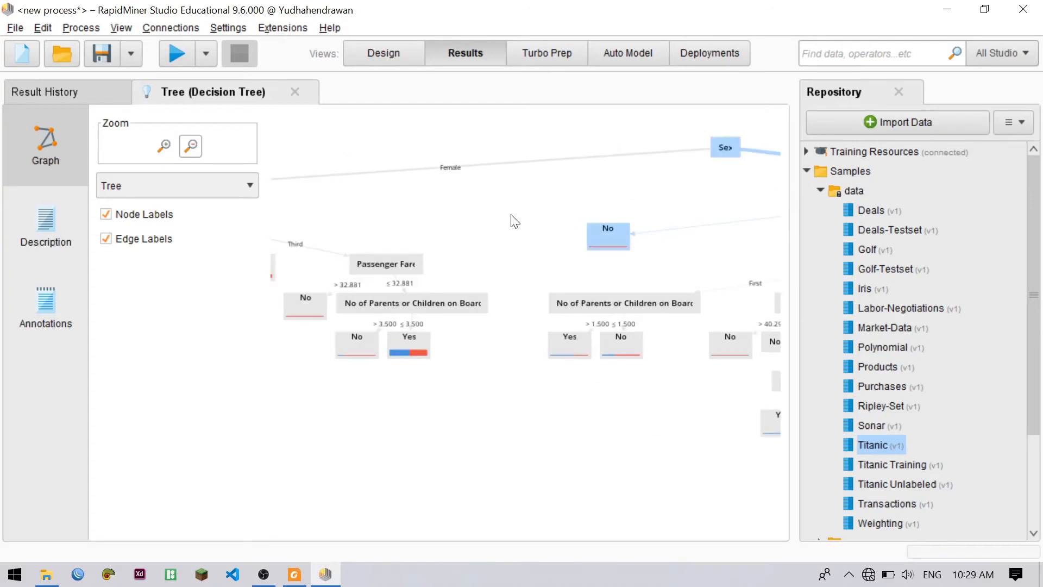
left_click_drag(515, 221, 445, 285)
left_click_drag(608, 243, 692, 212)
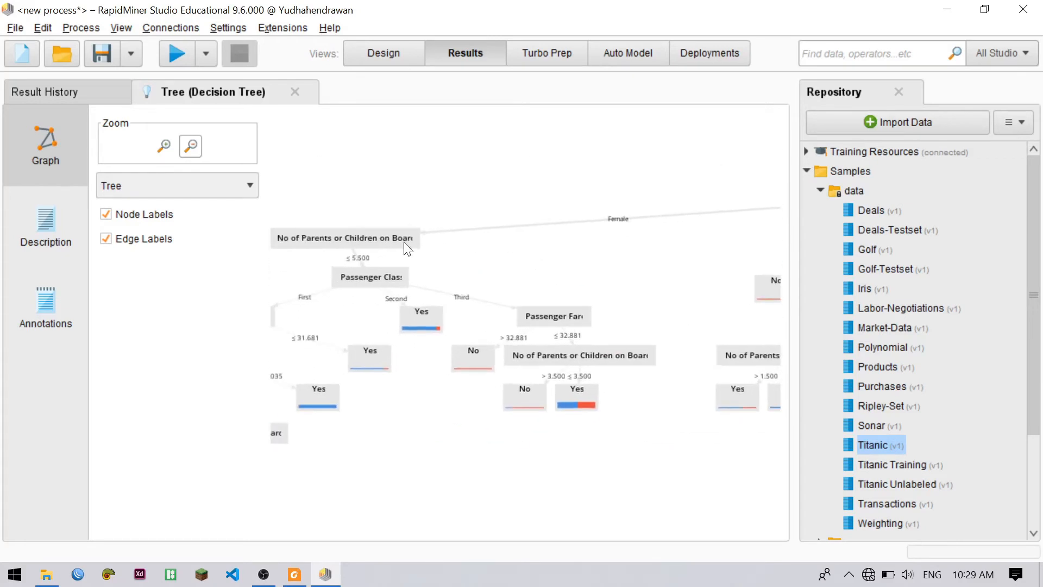
left_click_drag(537, 241, 421, 240)
left_click_drag(555, 240, 402, 267)
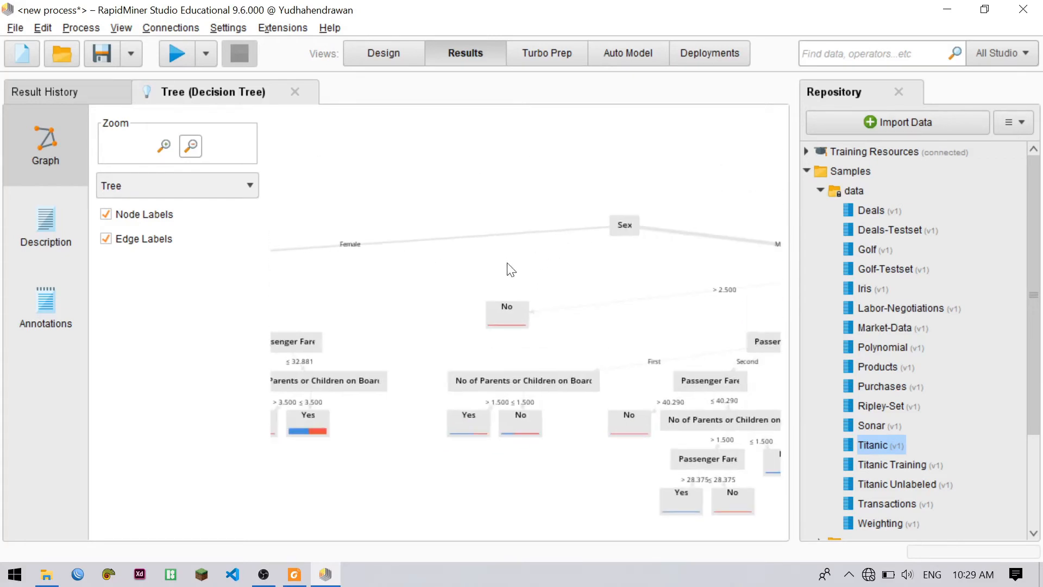
left_click_drag(511, 269, 582, 242)
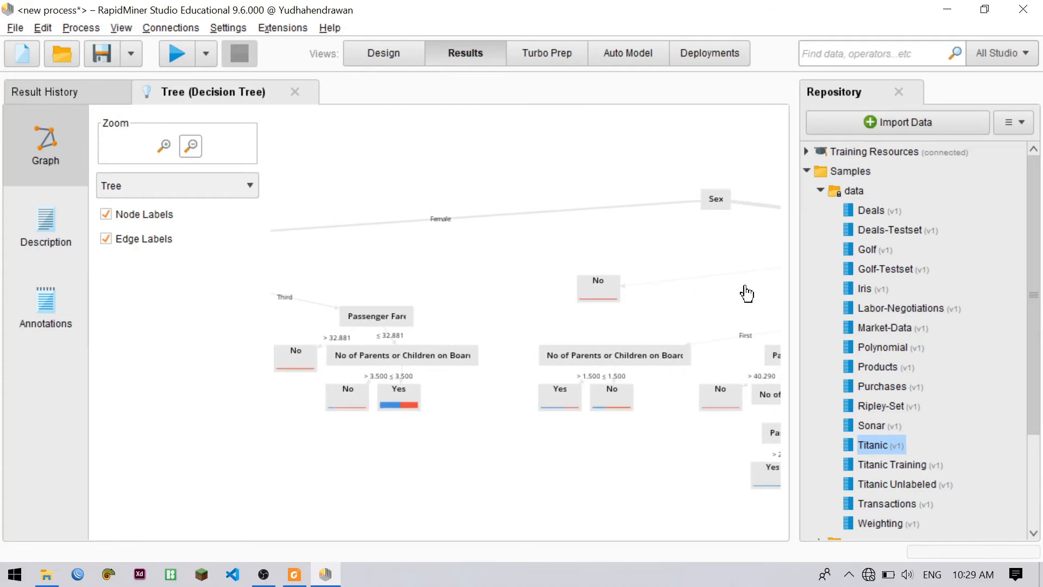
left_click_drag(407, 269, 471, 250)
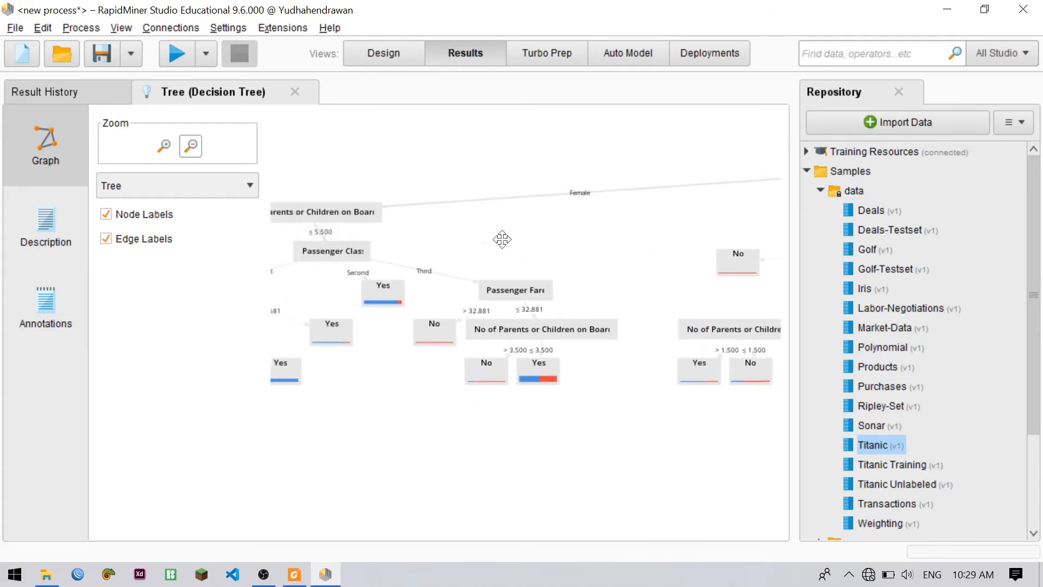
left_click_drag(484, 241, 556, 209)
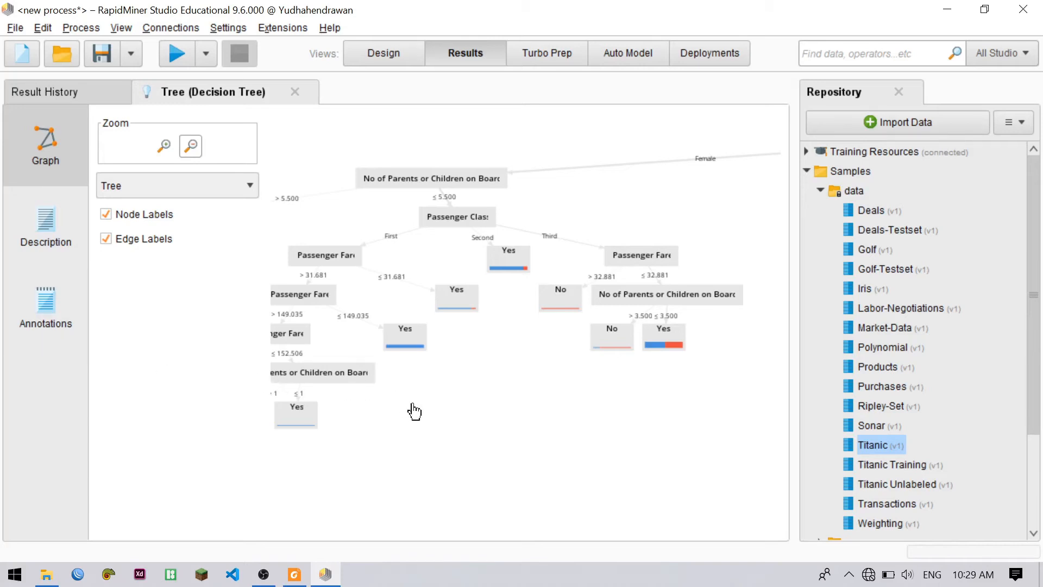
left_click_drag(414, 411, 767, 390)
left_click_drag(399, 282, 314, 291)
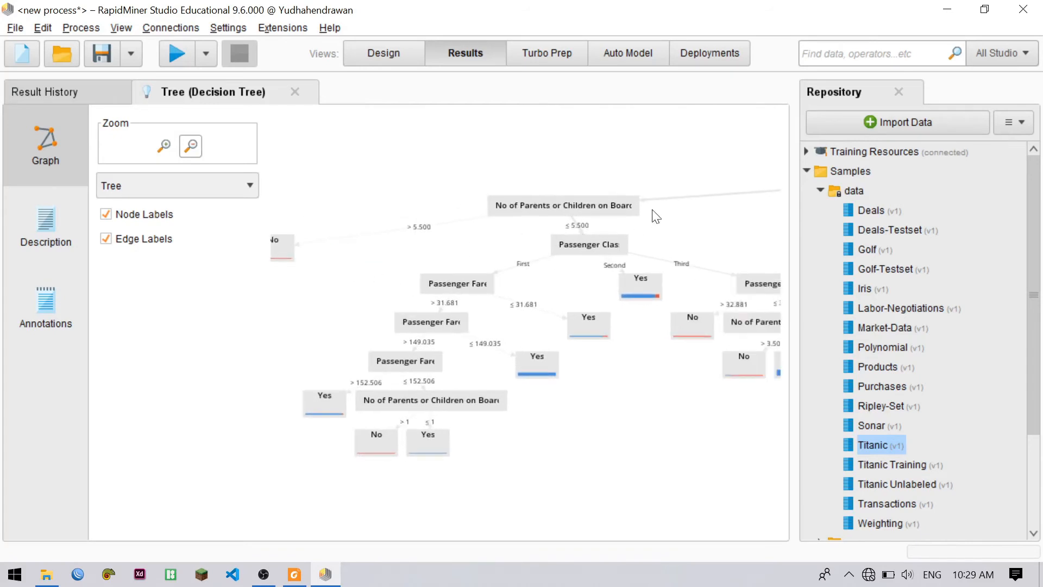
Examine the Male branch of the decision tree, following its parents-or-children, Passenger Class and Passenger Fare splits
left_click_drag(656, 167, 445, 183)
left_click_drag(666, 161, 470, 241)
left_click_drag(671, 180, 438, 162)
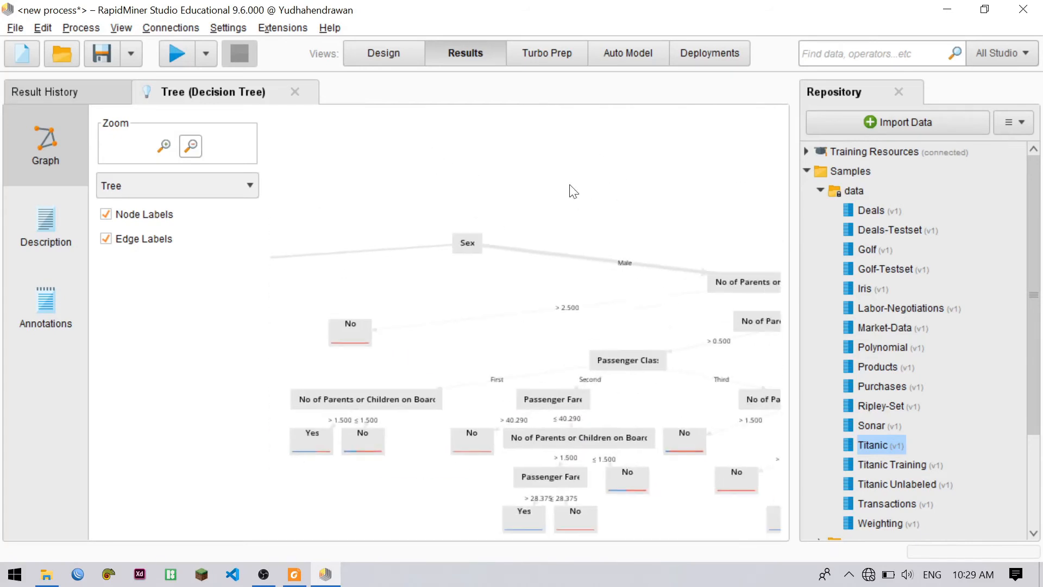
left_click_drag(576, 186, 443, 154)
left_click_drag(518, 158, 407, 132)
left_click_drag(553, 165, 441, 142)
left_click_drag(617, 179, 515, 161)
left_click_drag(654, 184, 574, 139)
left_click_drag(533, 153, 778, 170)
left_click_drag(630, 162, 671, 145)
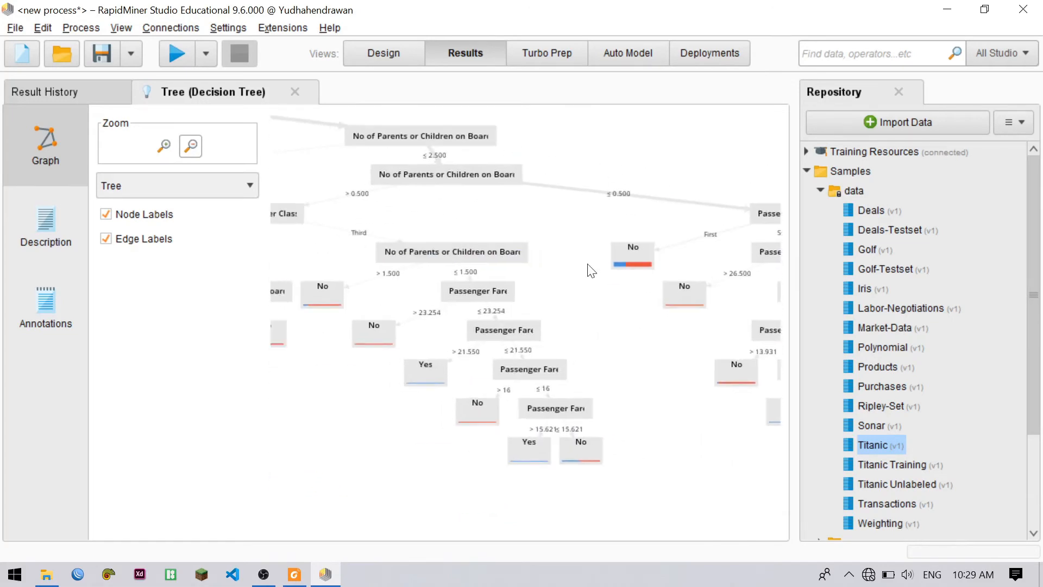
left_click_drag(591, 270, 625, 212)
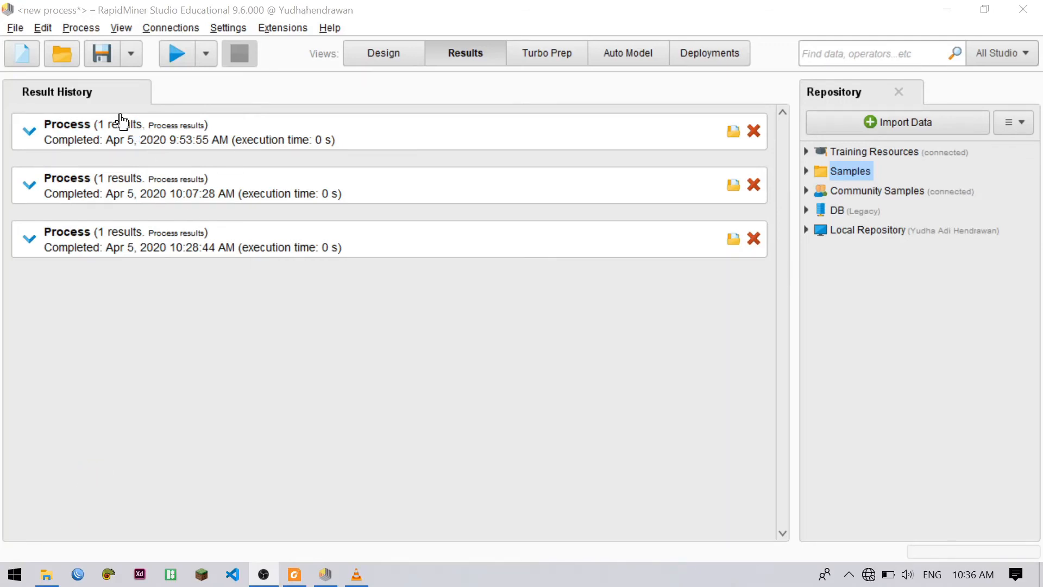
Review the decision tree preview of the most recent process run in the result history and collapse it again
left_click(25, 245)
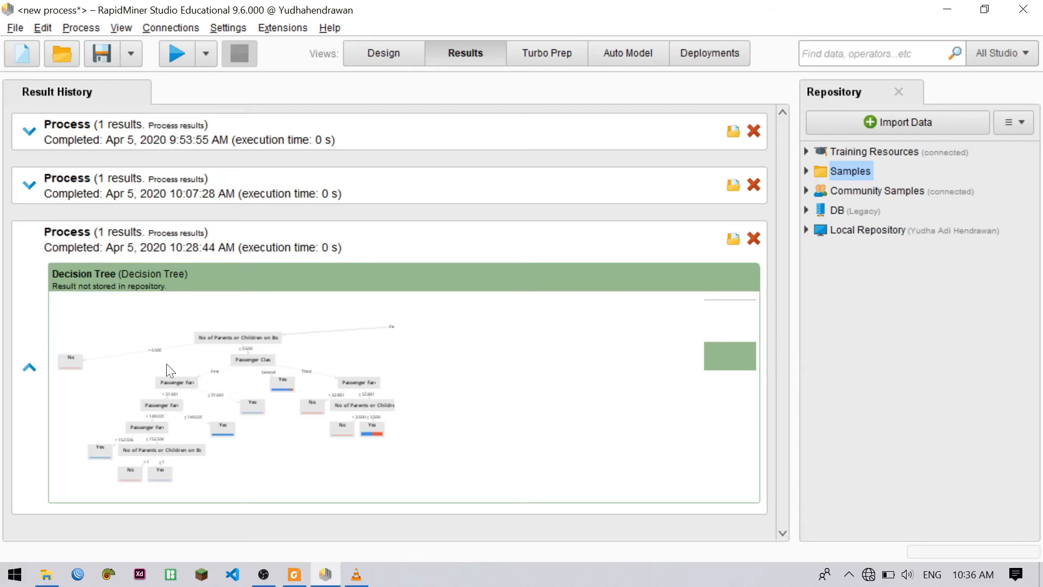
left_click(30, 368)
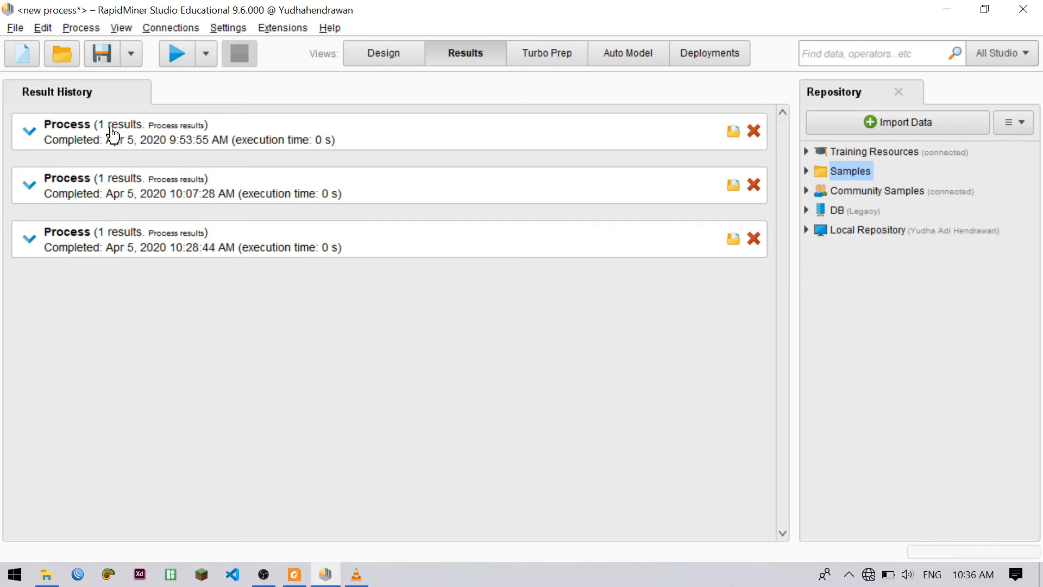
Create a new empty process and place the Titanic dataset from the sample data in it
left_click(24, 58)
left_click(216, 188)
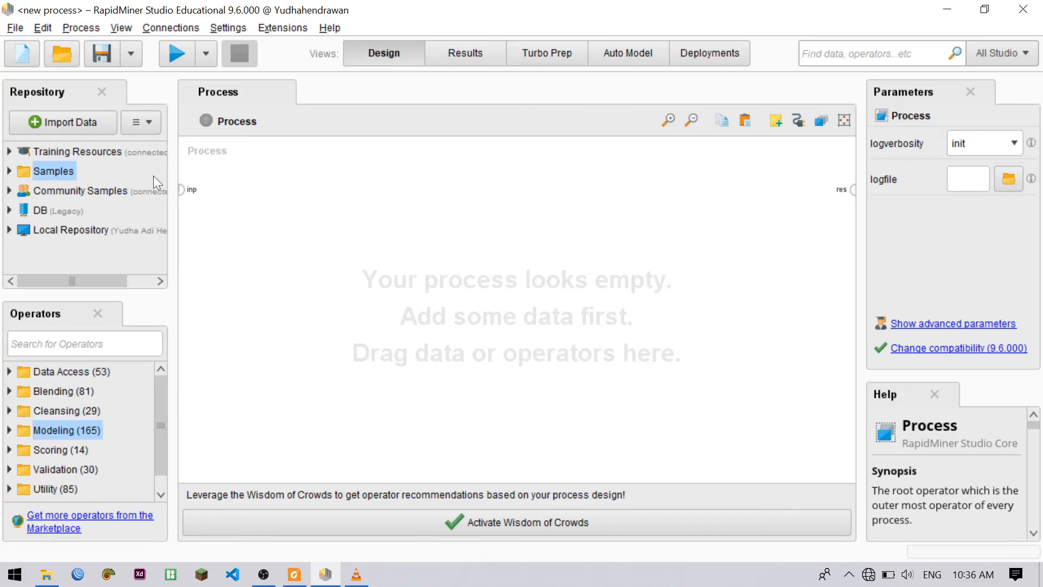
left_click(10, 171)
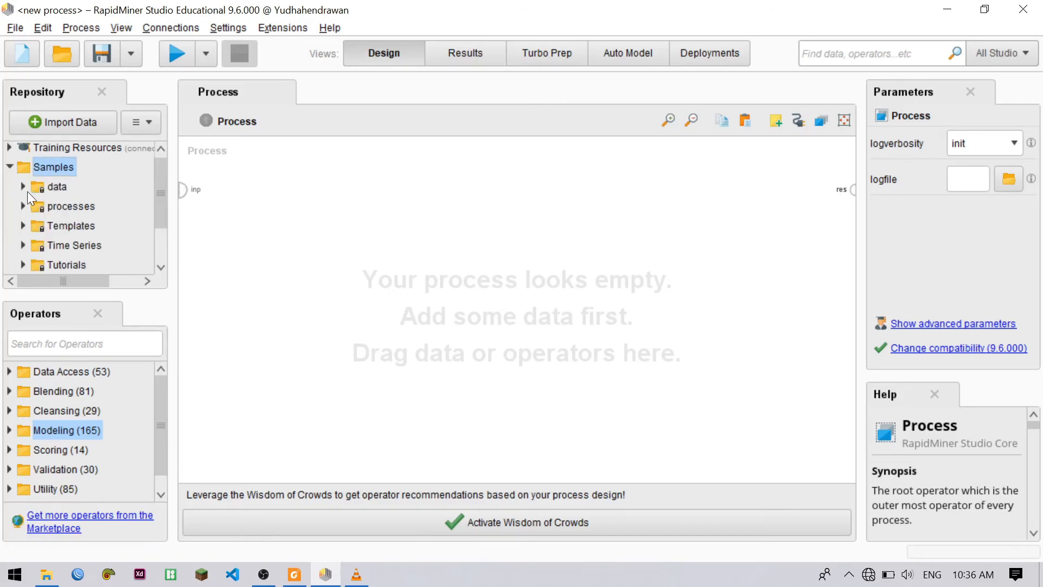
left_click(23, 187)
scroll(75, 210, "down", 4)
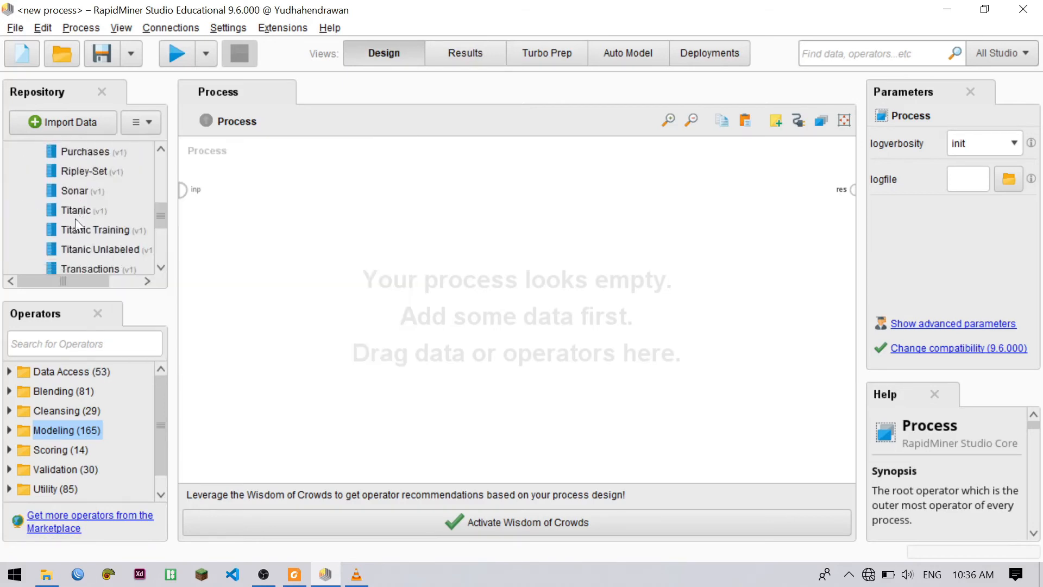
left_click_drag(73, 210, 262, 203)
left_click(416, 224)
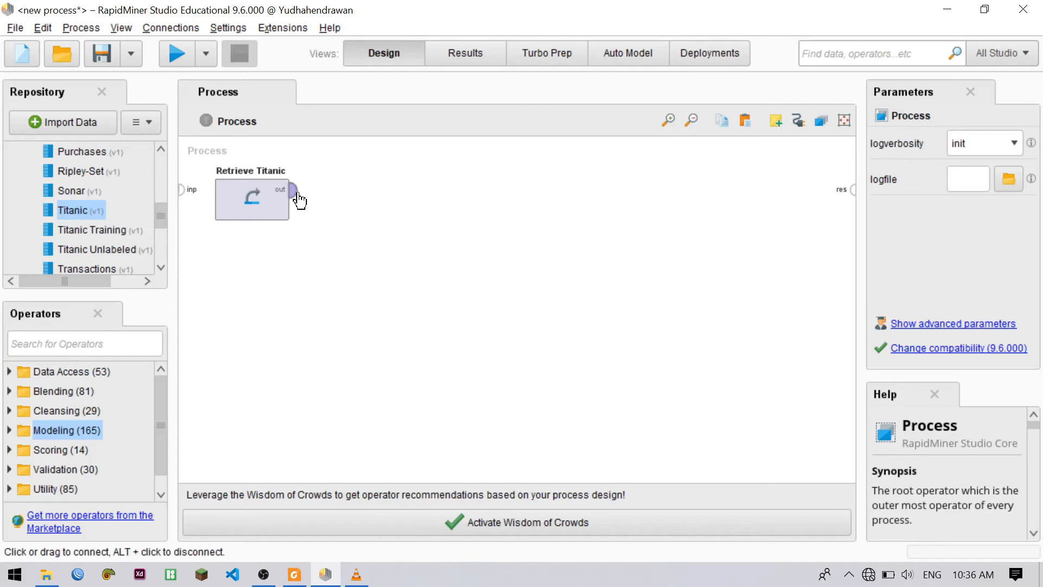
Open the Retrieve Titanic output metadata in its own window and examine the attributes' ranges and missing values, including Cabin, Life Boat and Age
mouse_move(299, 199)
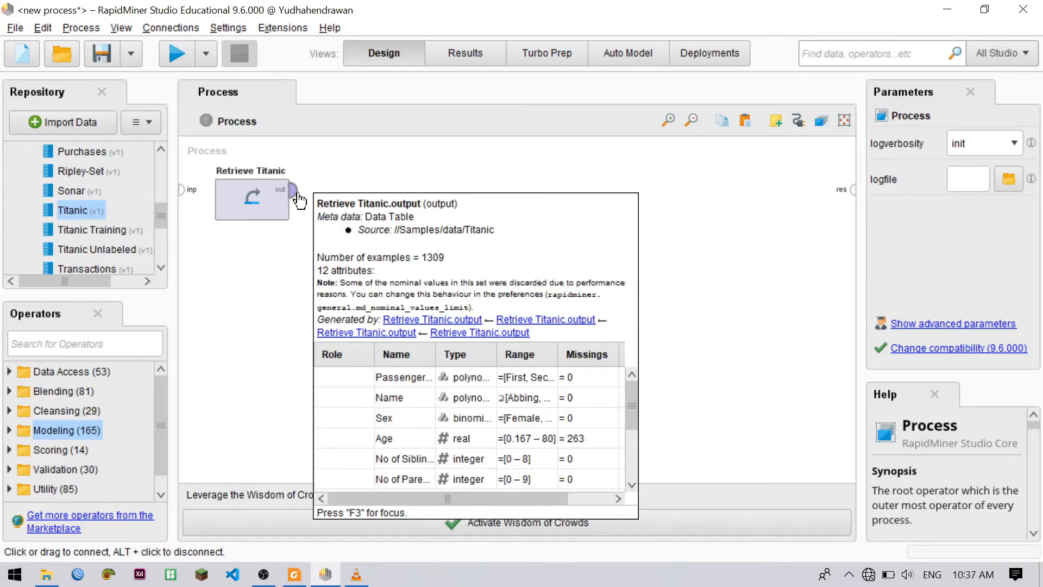
key("F3")
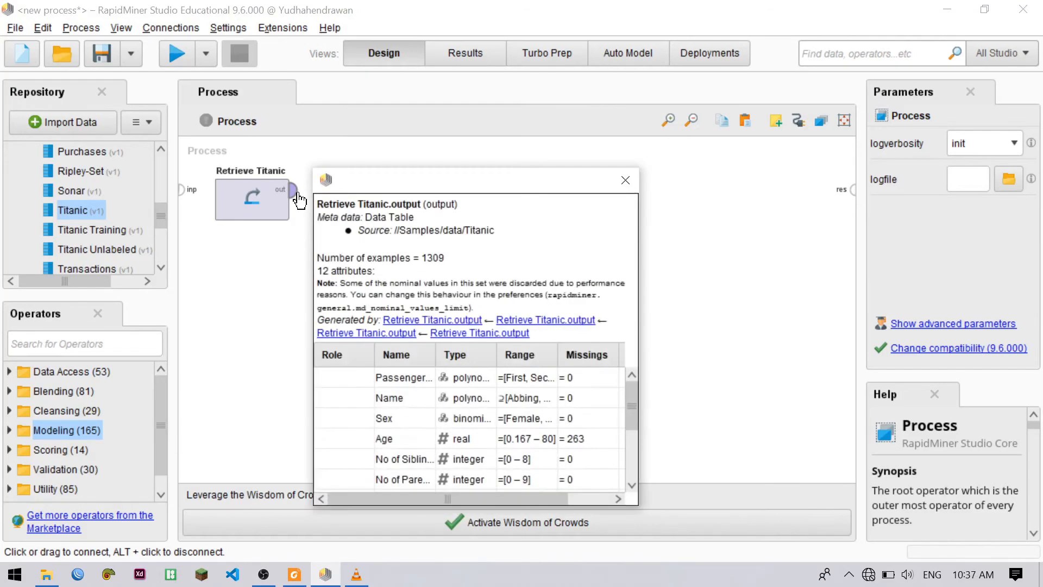
left_click_drag(390, 184, 673, 59)
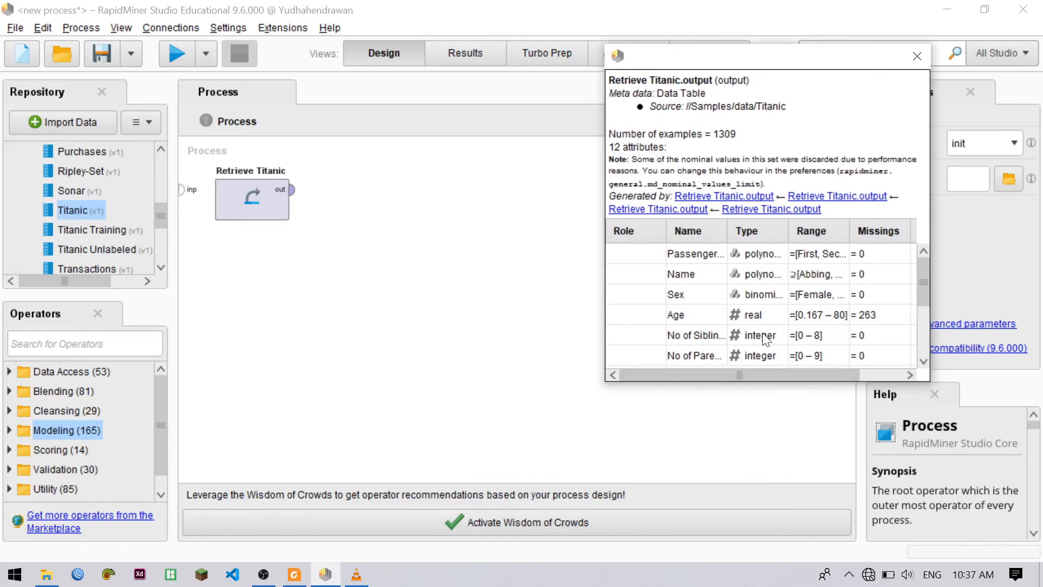
scroll(759, 335, "down", 1)
scroll(730, 288, "down", 1)
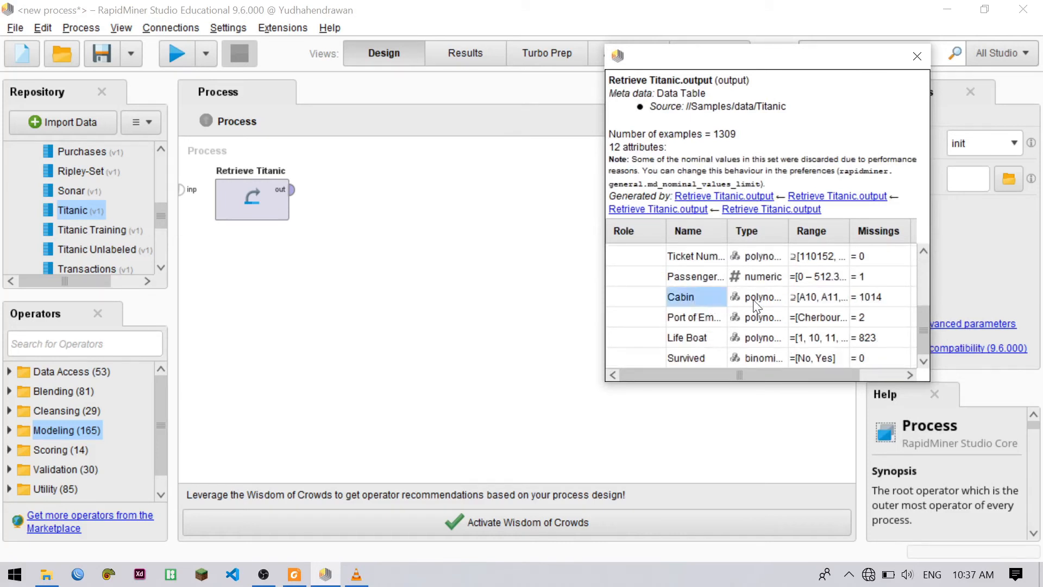
left_click(800, 364)
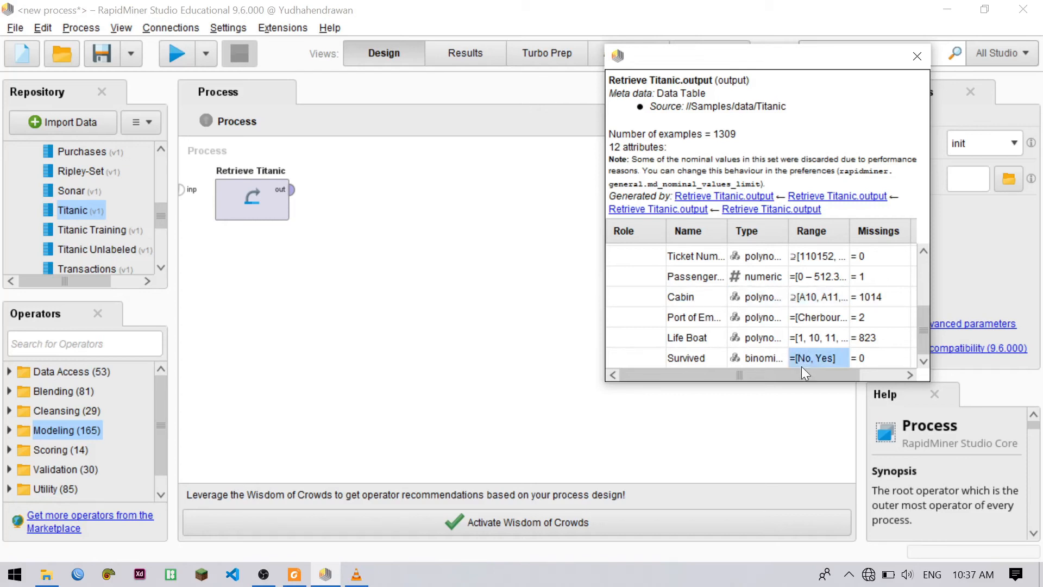
left_click(868, 301)
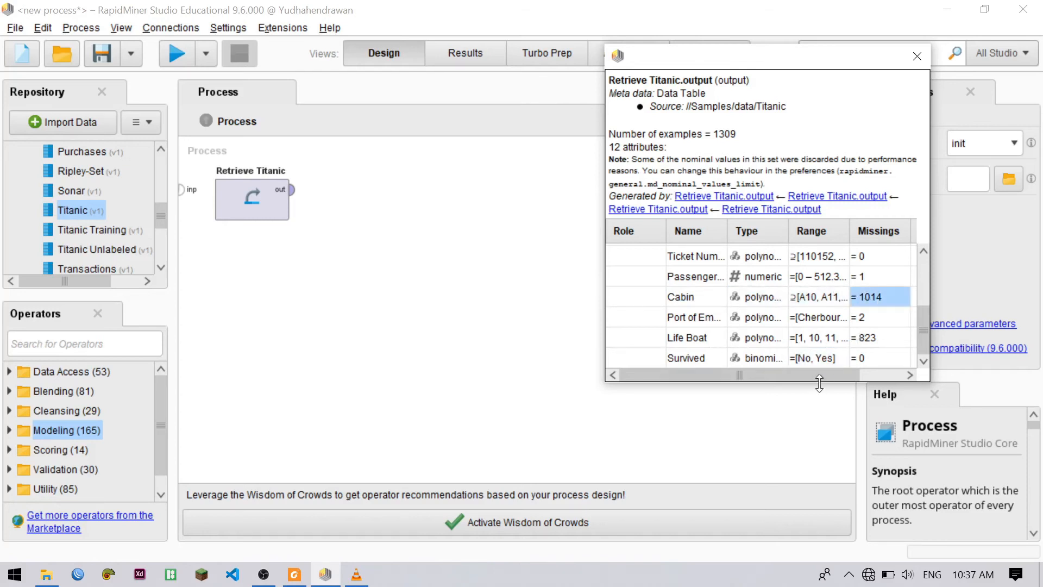
left_click_drag(823, 376, 798, 368)
left_click(689, 337)
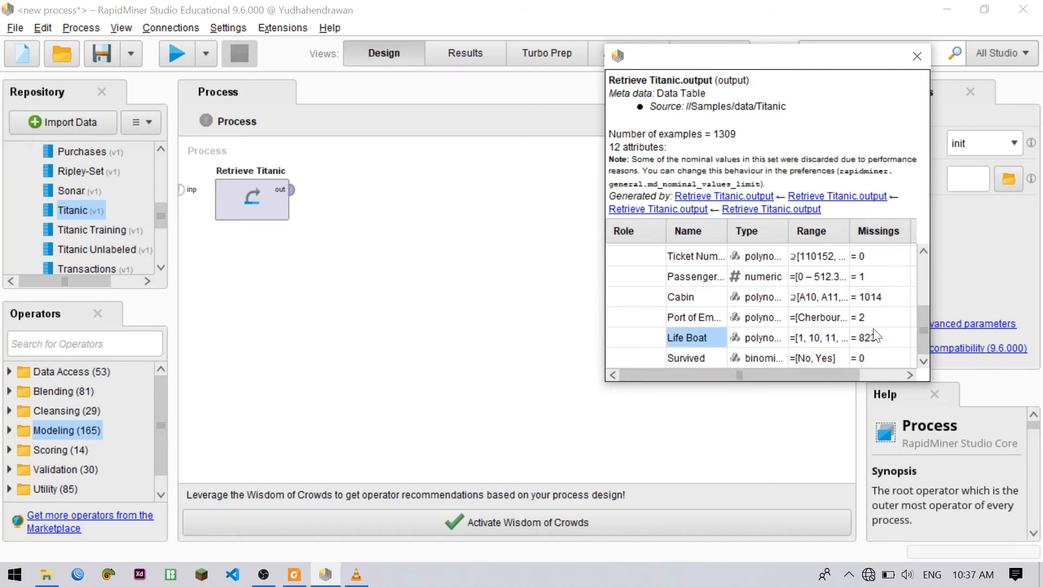
left_click_drag(803, 373, 824, 374)
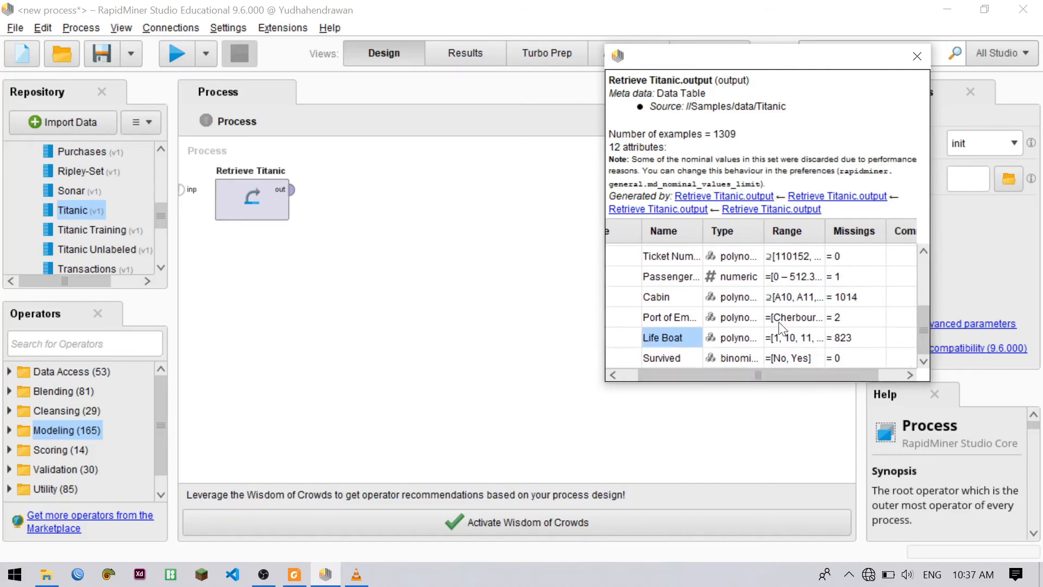
left_click(846, 337)
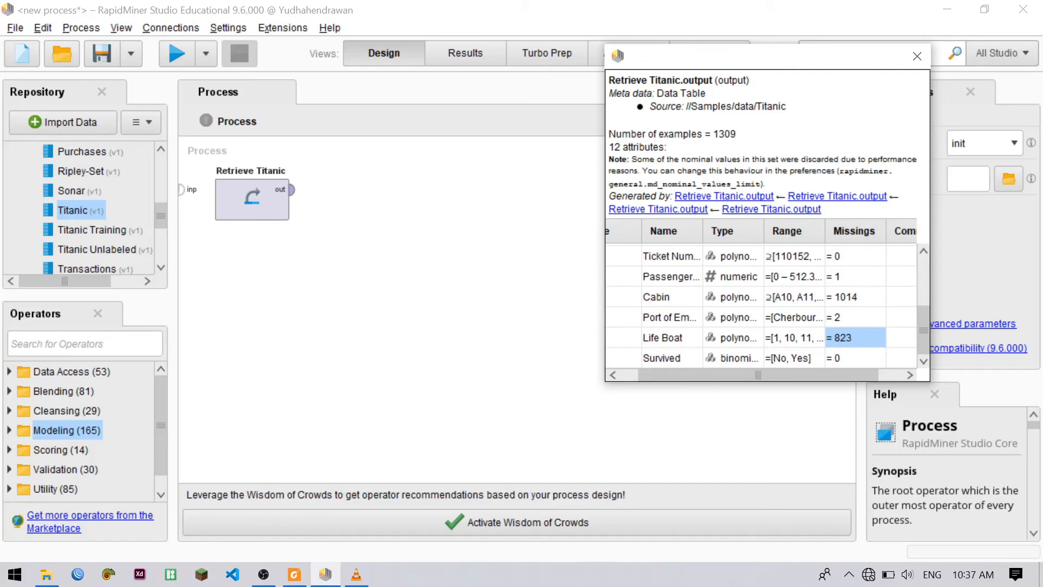
scroll(712, 282, "up", 2)
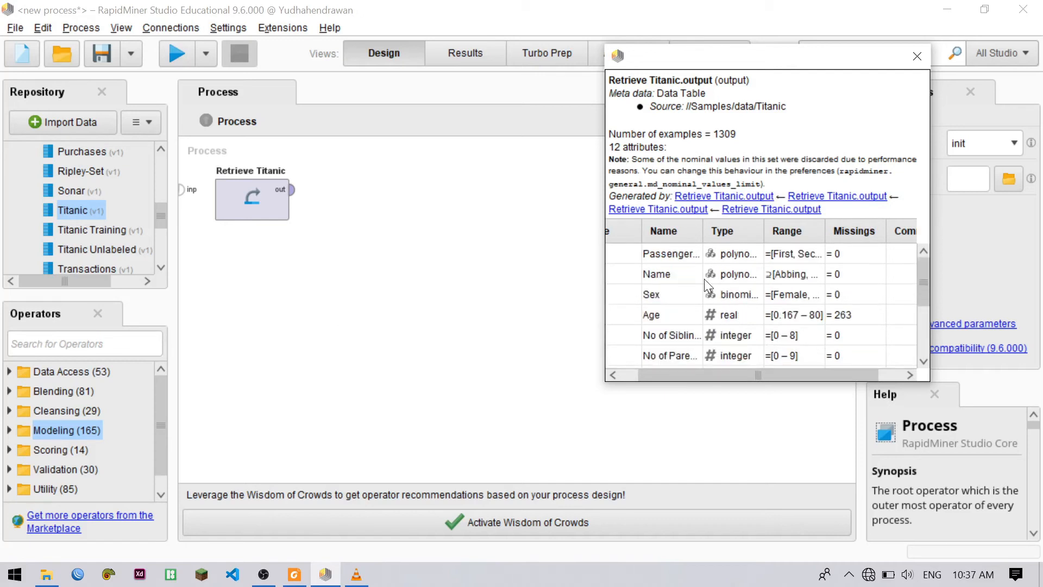
left_click(861, 315)
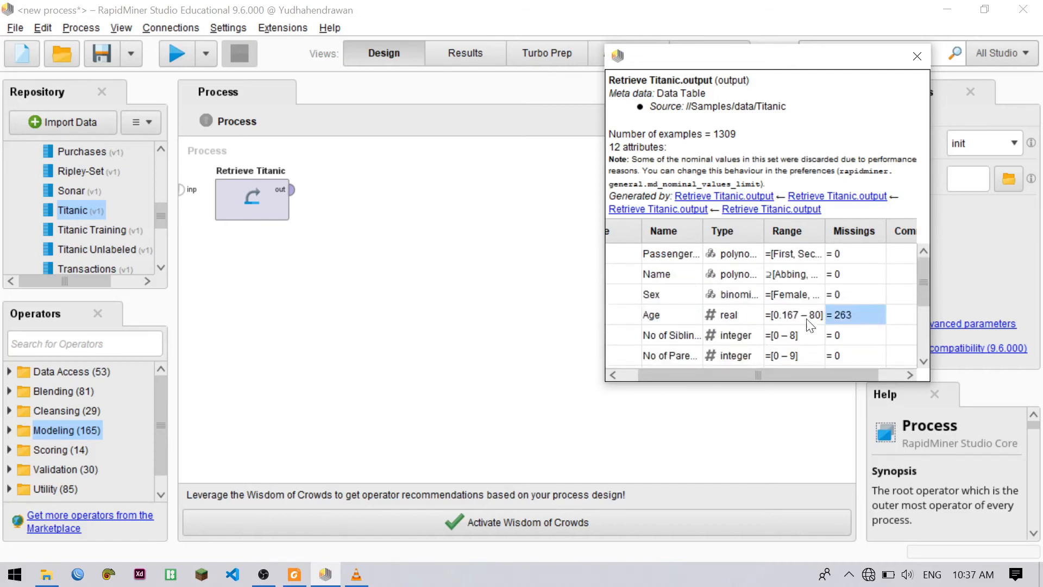
left_click(687, 257)
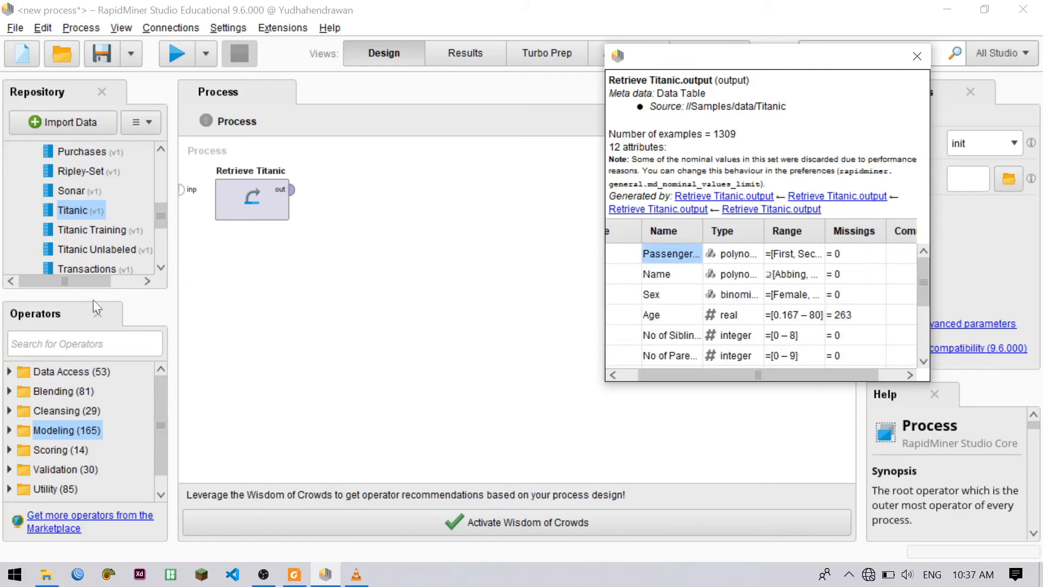
Widen the metadata's Name column, compare missing values for Cabin, Port of Embarkation and Life Boat, and close the metadata window
scroll(725, 301, "down", 2)
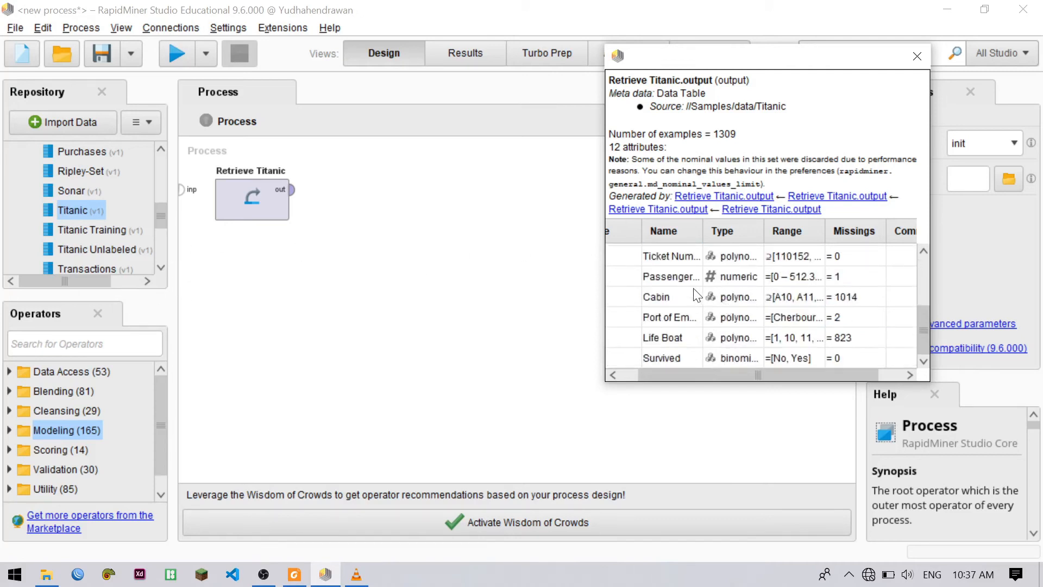
left_click_drag(700, 223, 740, 223)
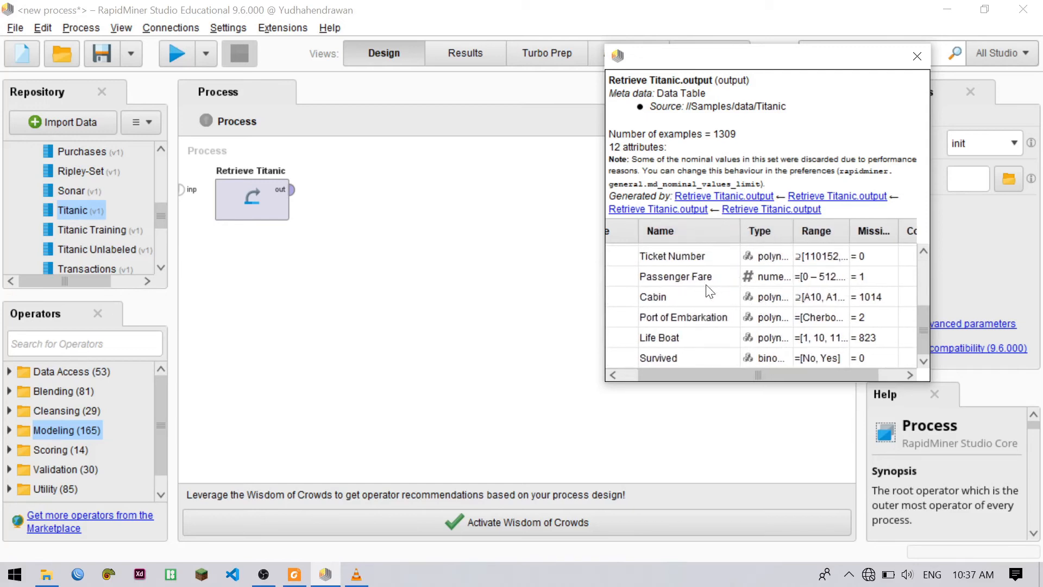
left_click(674, 296)
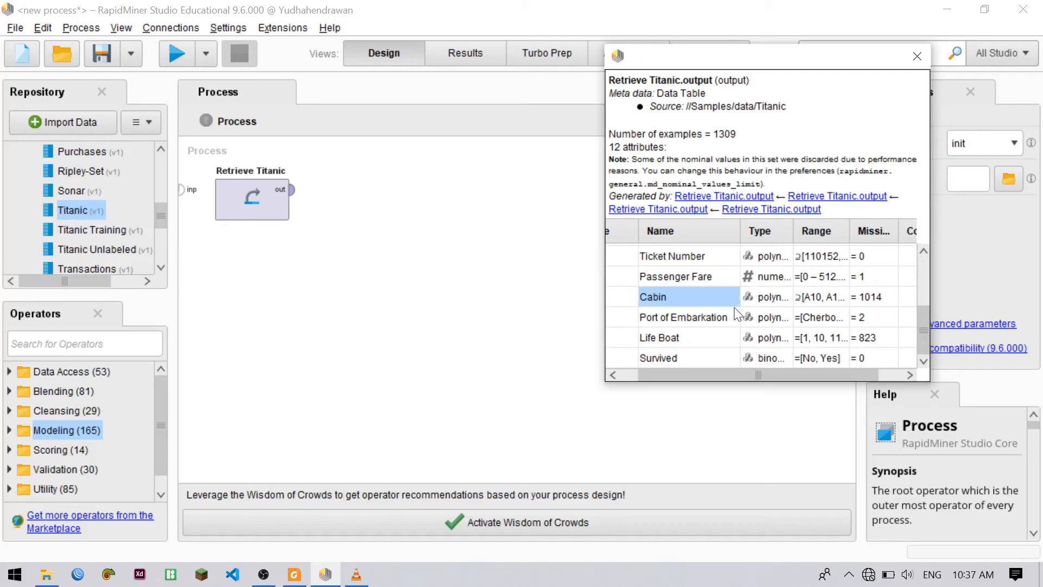
left_click(709, 317)
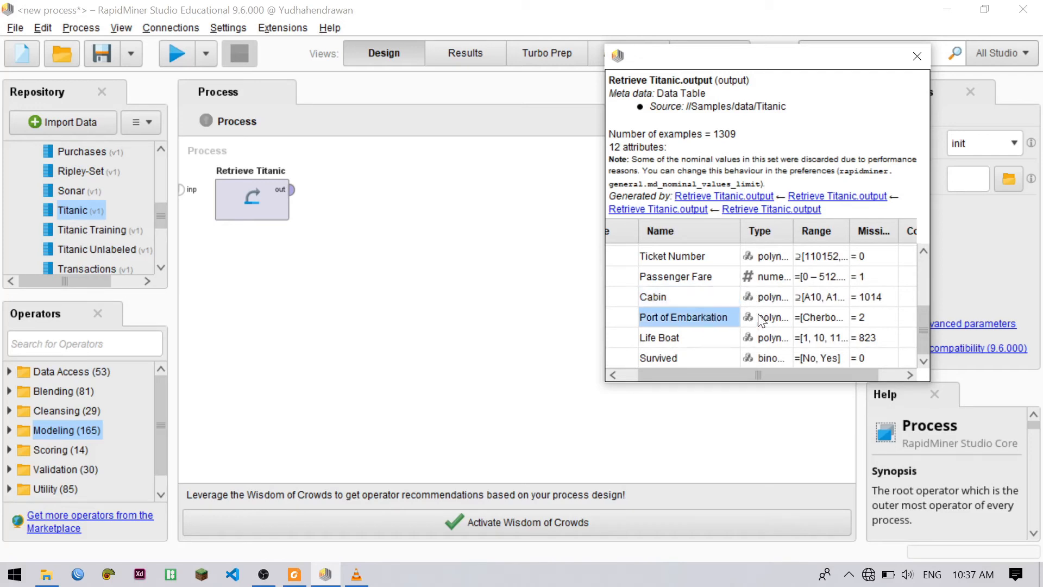
left_click(676, 339)
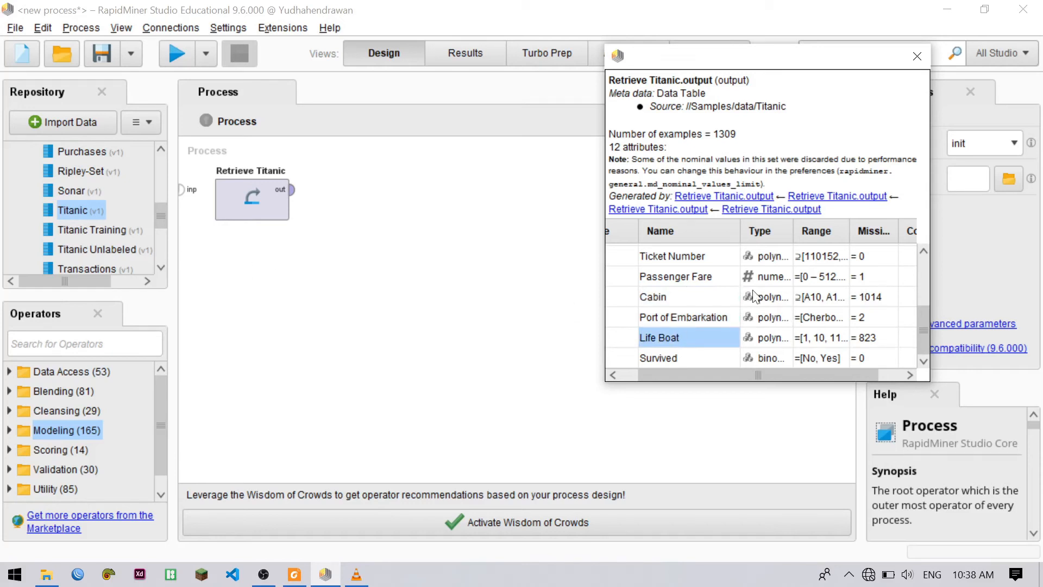
left_click_drag(757, 372, 796, 365)
left_click(849, 297)
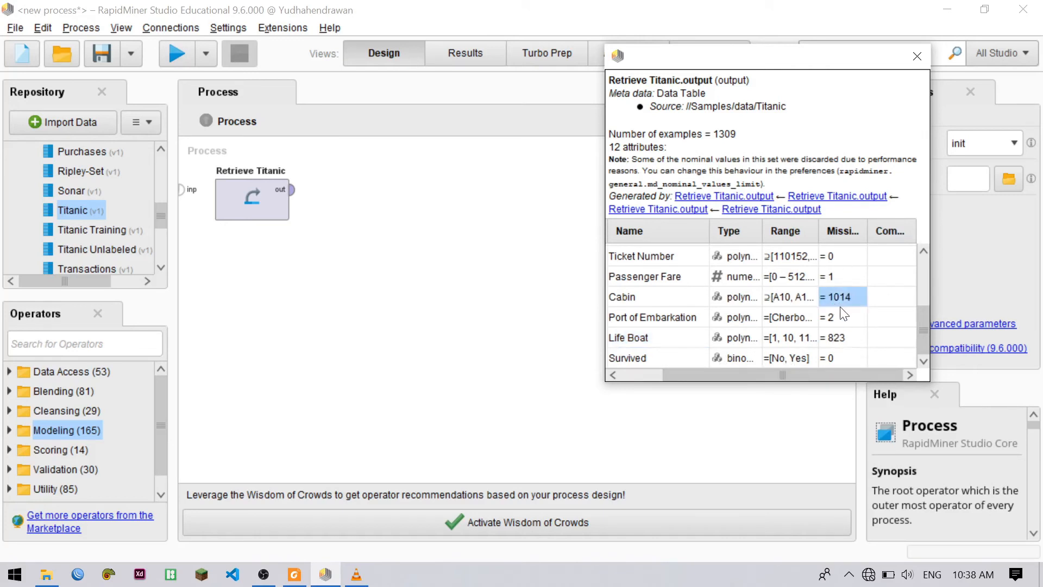
left_click(848, 340)
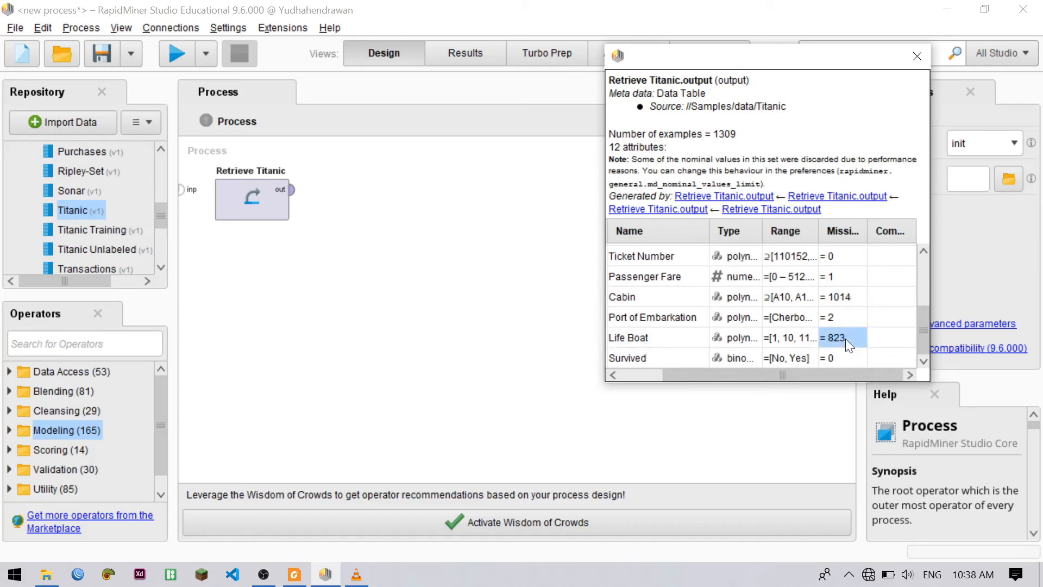
left_click(917, 57)
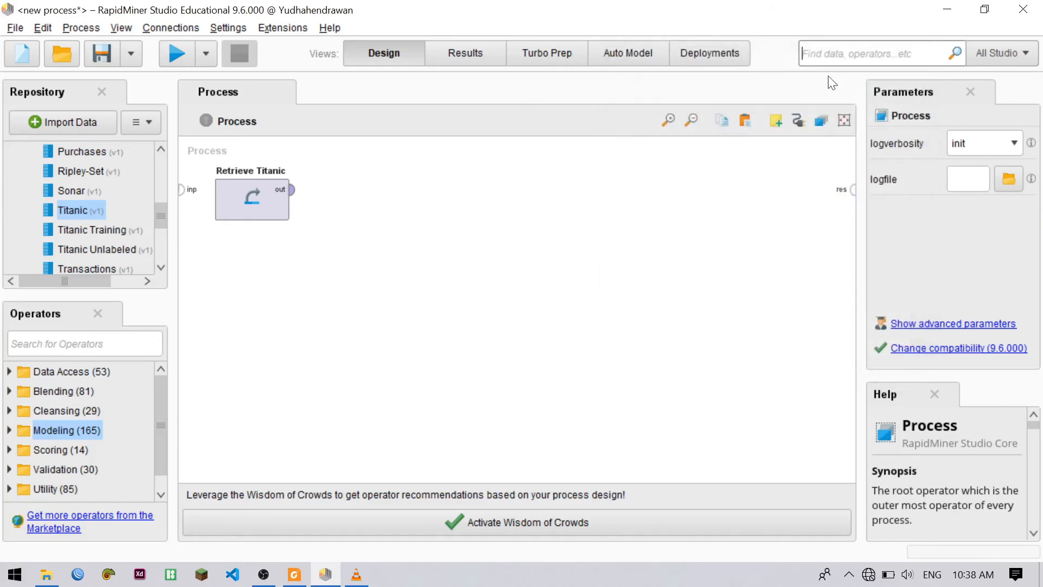
Add a Select Attributes operator and connect it between the Retrieve Titanic output and the process result port
left_click(154, 334)
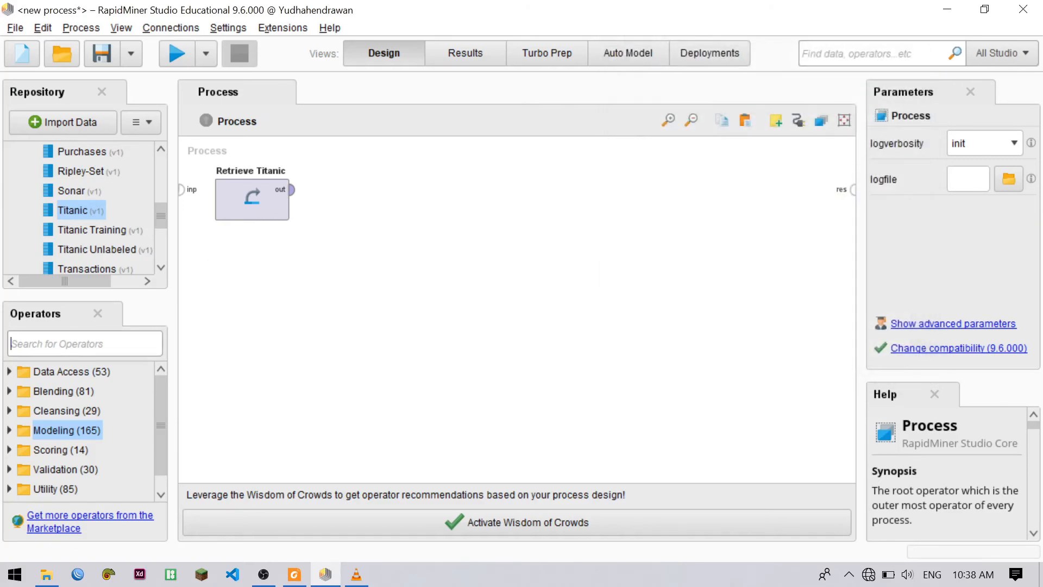
type("selec")
type("t at")
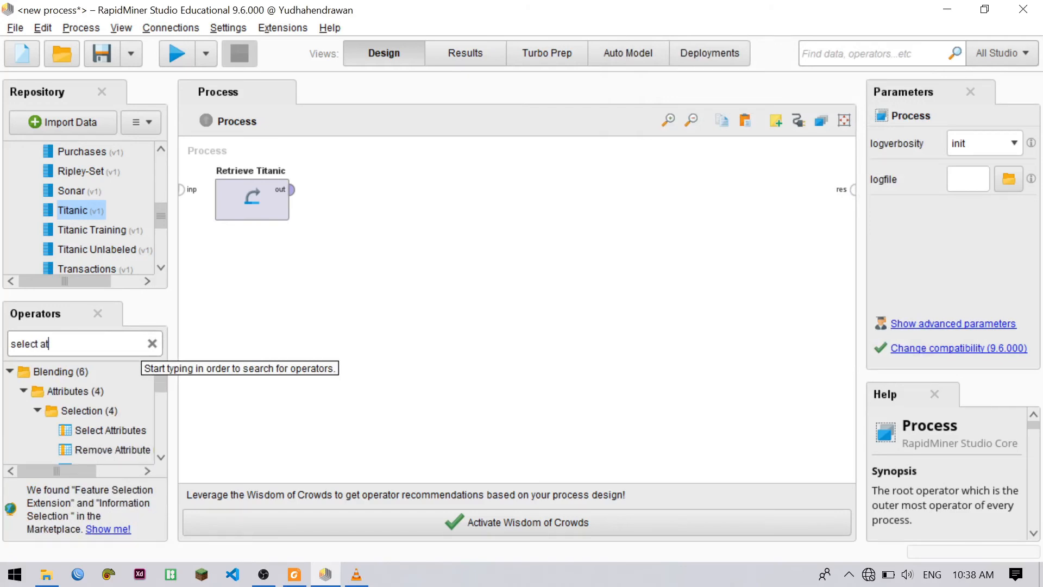
type("t")
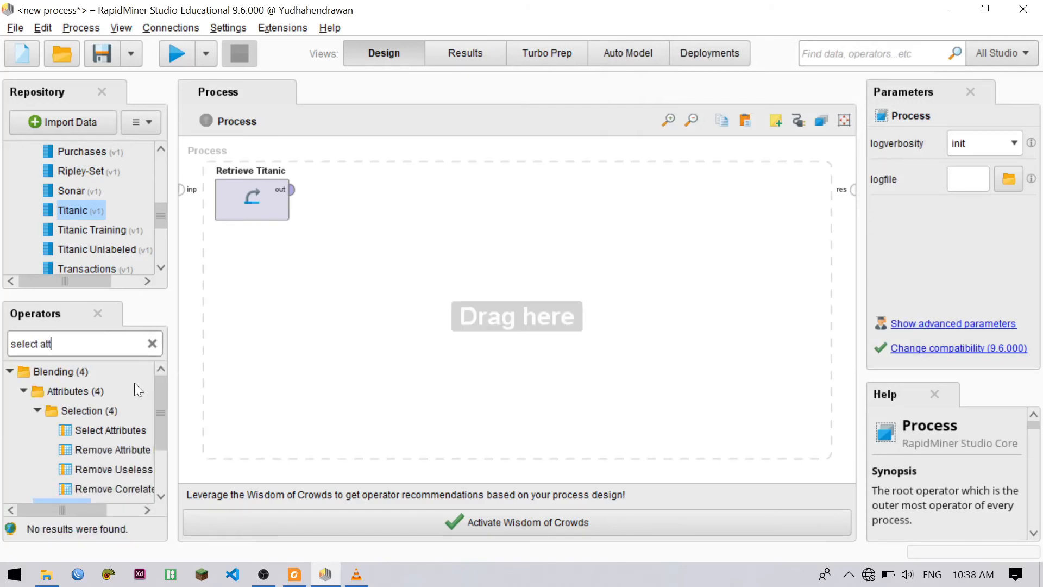
left_click(122, 433)
left_click_drag(122, 434, 403, 188)
left_click(295, 192)
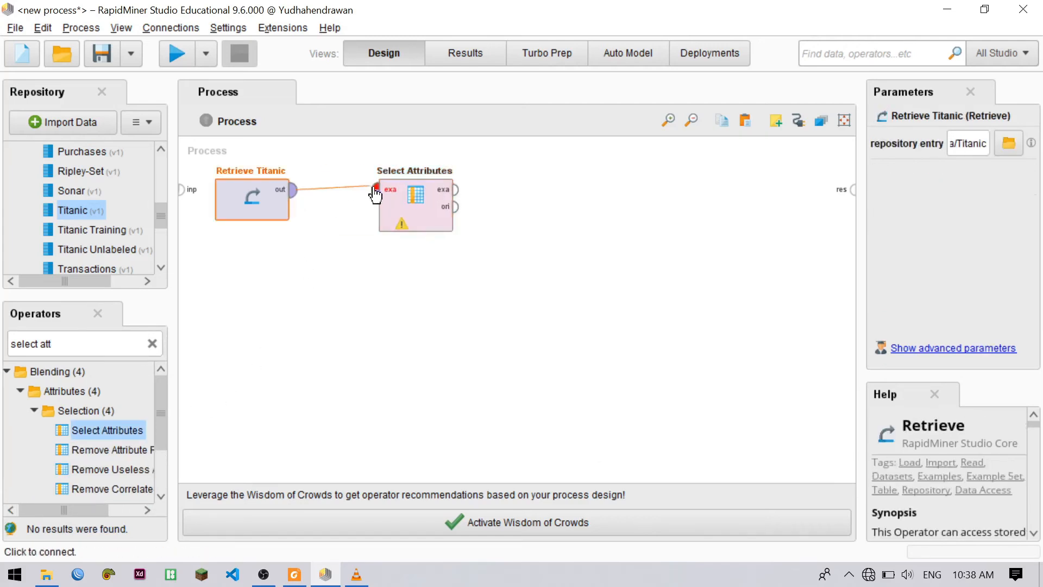
left_click(372, 191)
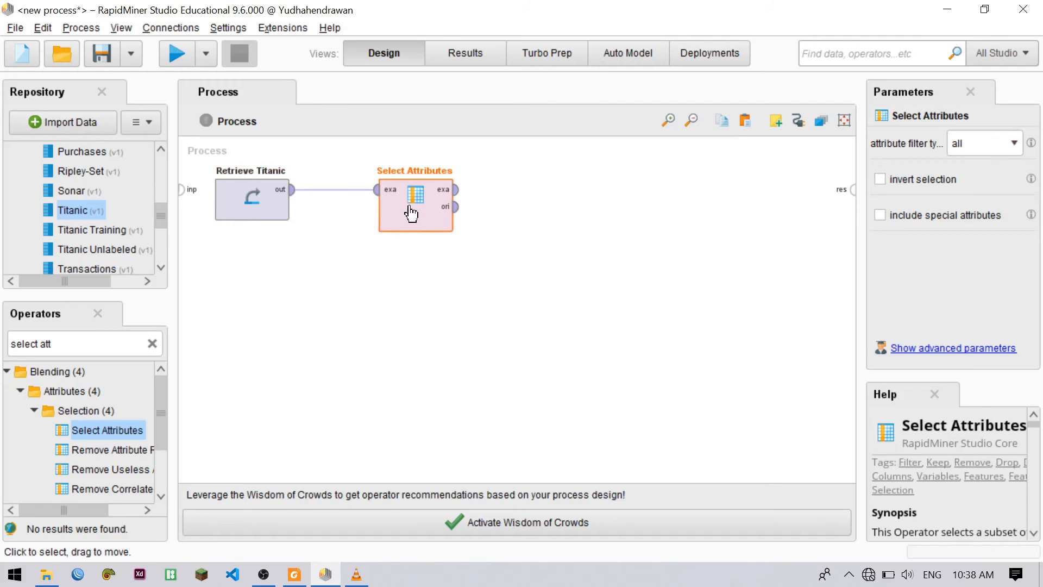
left_click(457, 190)
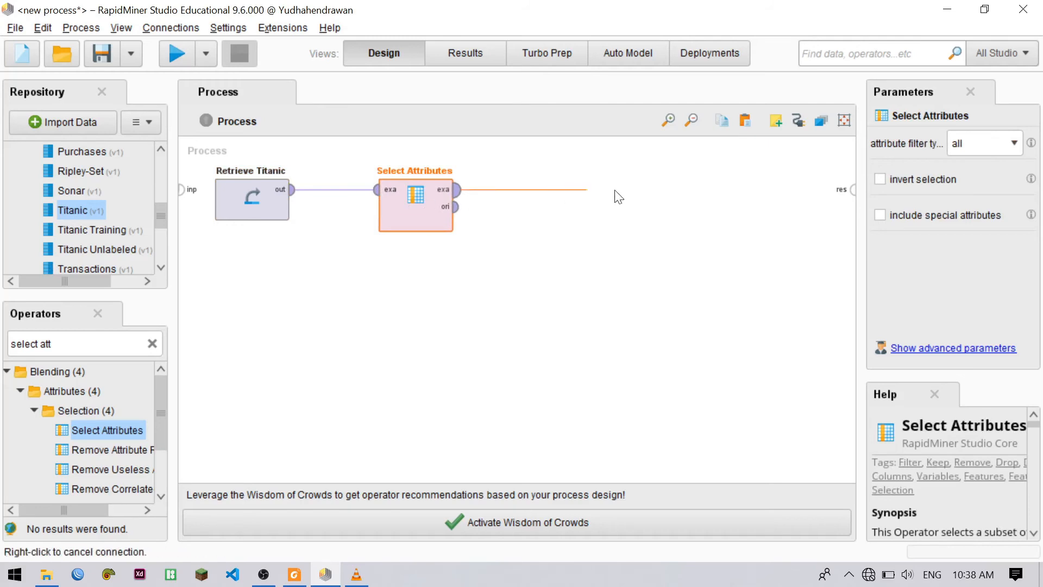
left_click(852, 190)
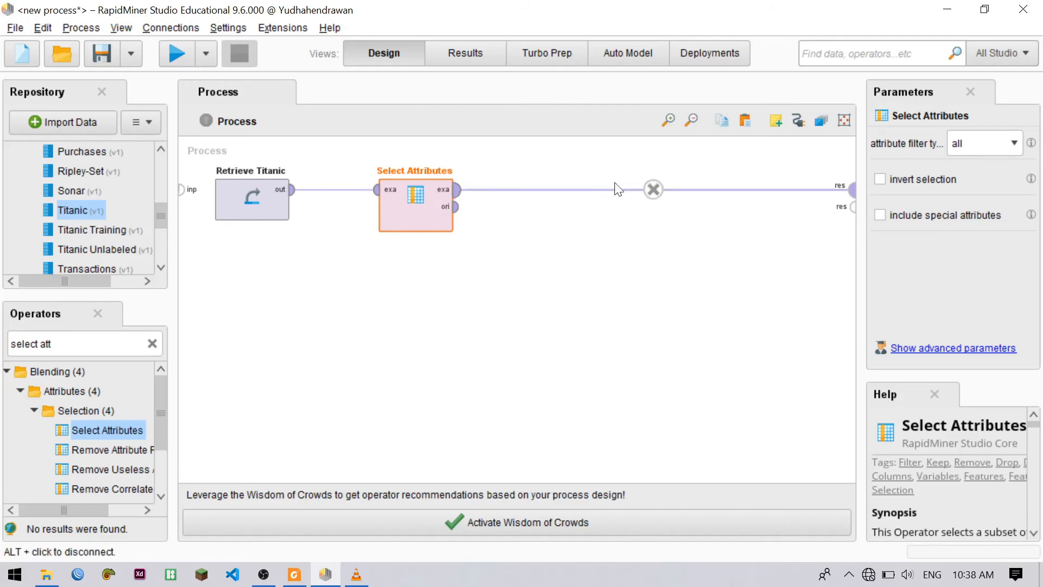
Set the attribute filter type of Select Attributes to subset and open its attribute selection
left_click(1012, 143)
left_click(979, 192)
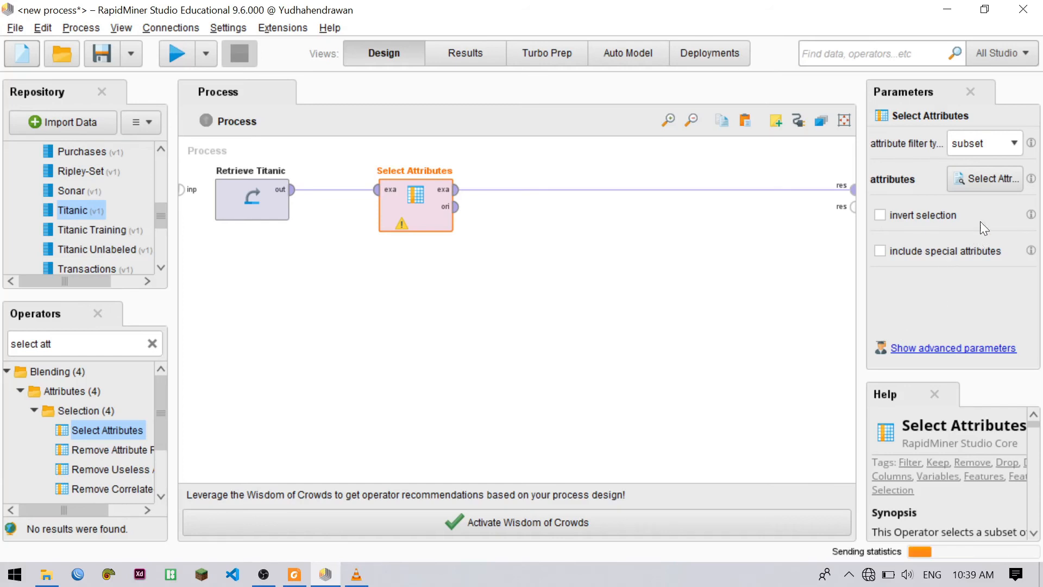
left_click(993, 185)
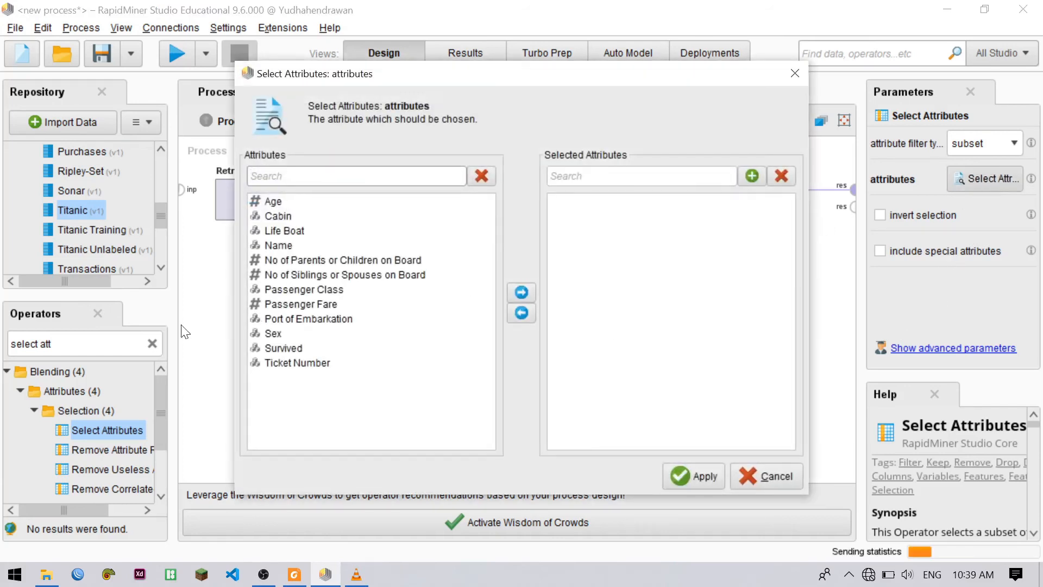
Include every attribute except Cabin and Life Boat in the subset, Ticket Number among them, and apply the selection
left_click(313, 205)
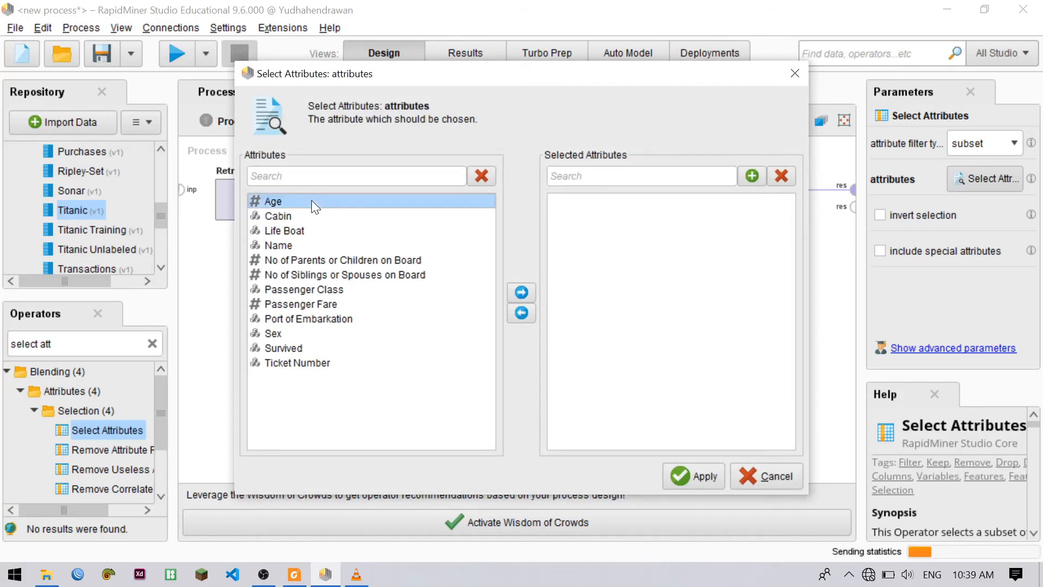
left_click(286, 246, "ctrl")
left_click(291, 264, "ctrl")
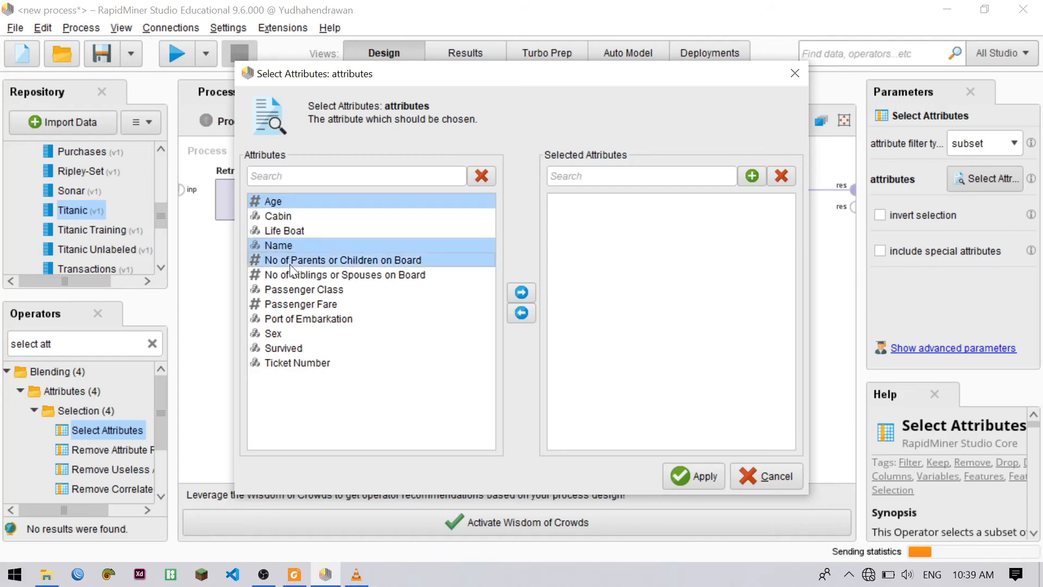
left_click(297, 276, "ctrl")
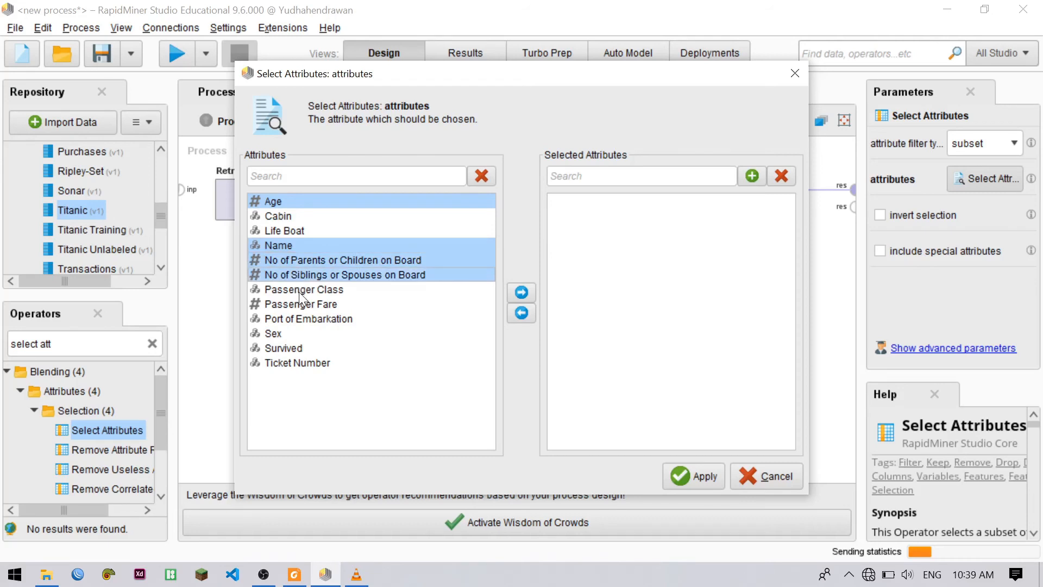
left_click(299, 291, "ctrl")
left_click(314, 308, "ctrl")
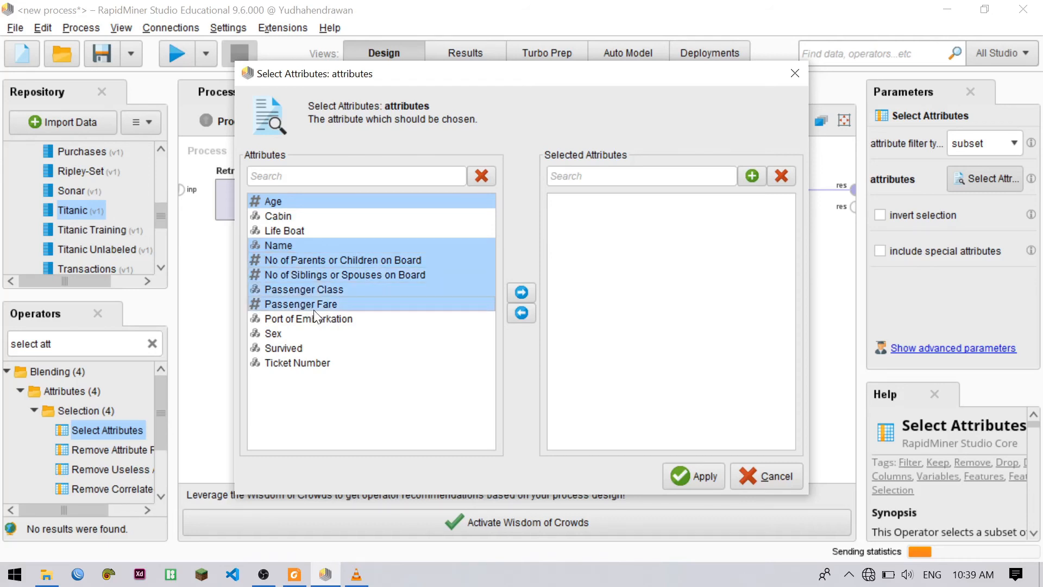
left_click(315, 318, "ctrl")
left_click(290, 333, "ctrl")
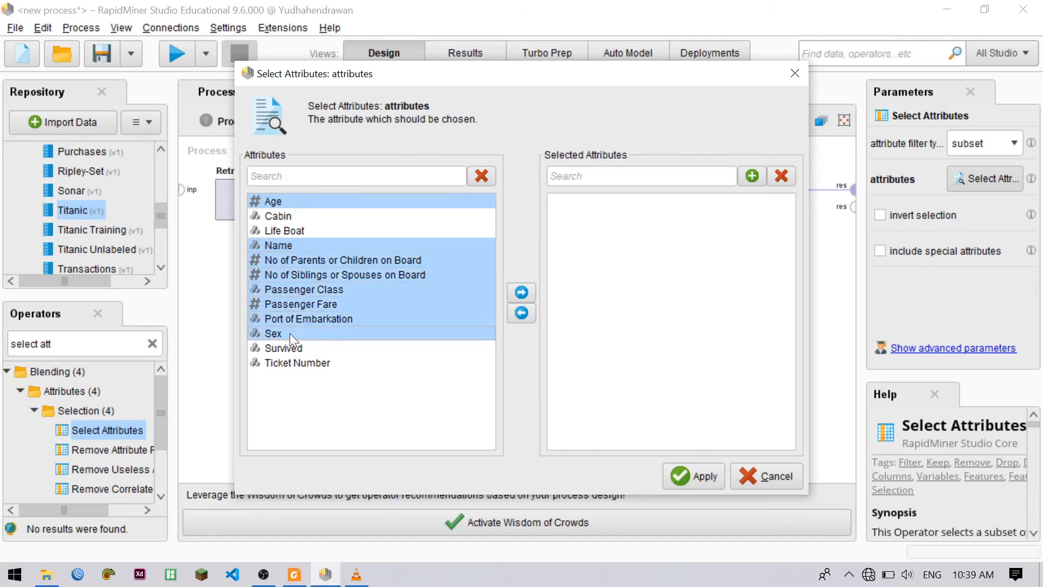
left_click(296, 348, "ctrl")
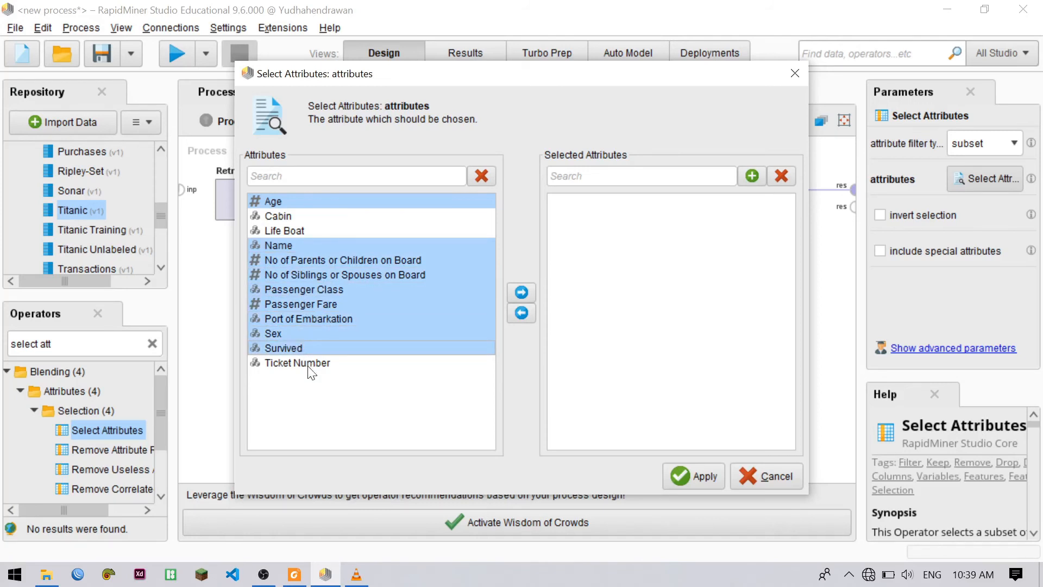
double_click(309, 367, "ctrl")
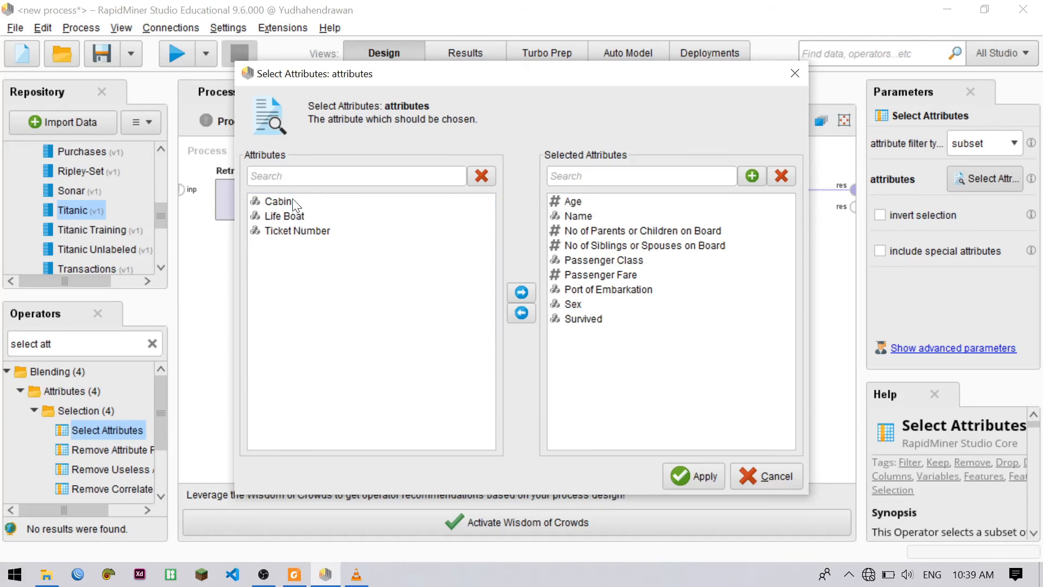
left_click(303, 231)
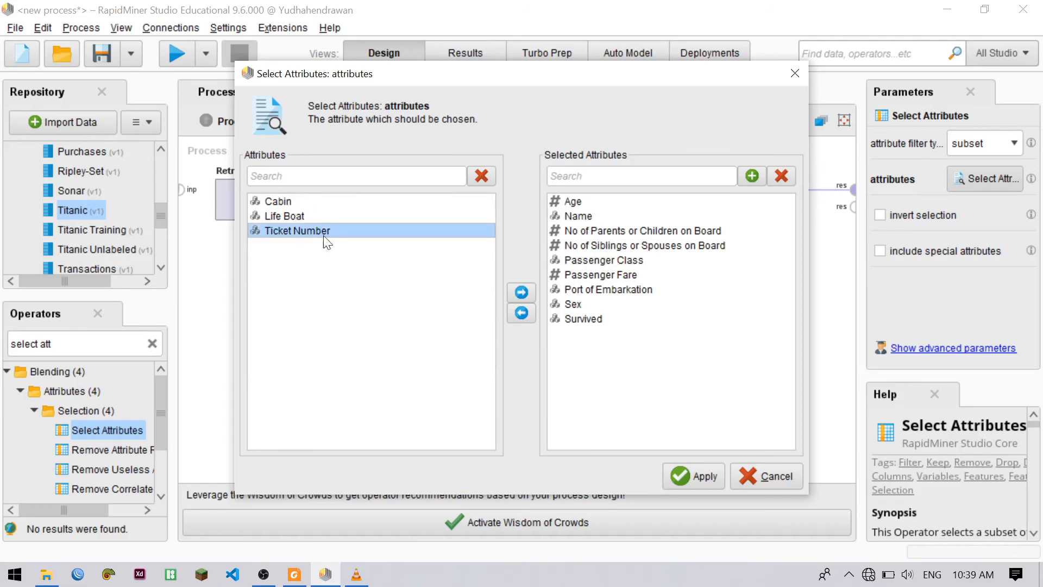
left_click(519, 296)
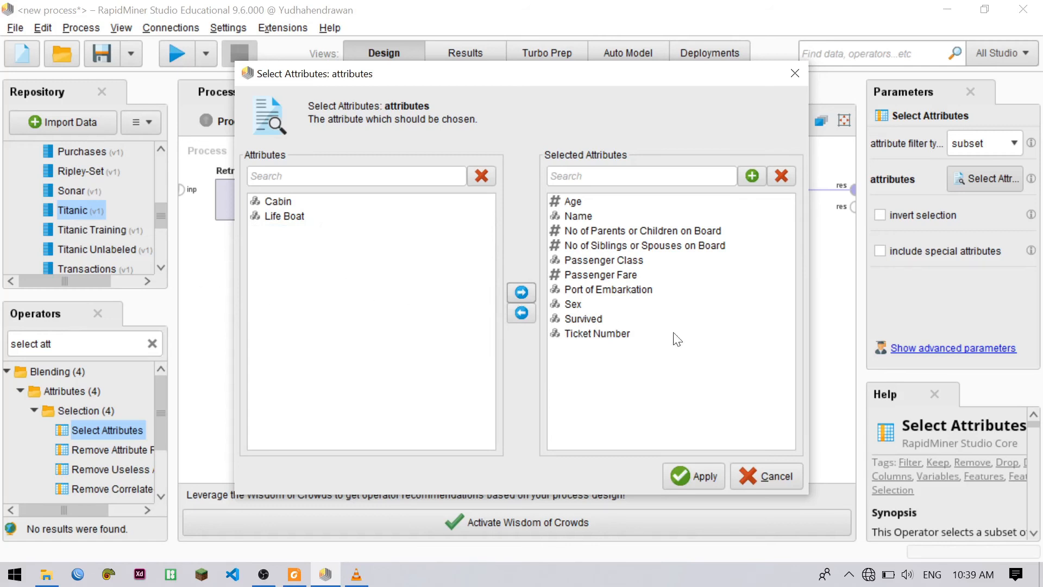
left_click(706, 474)
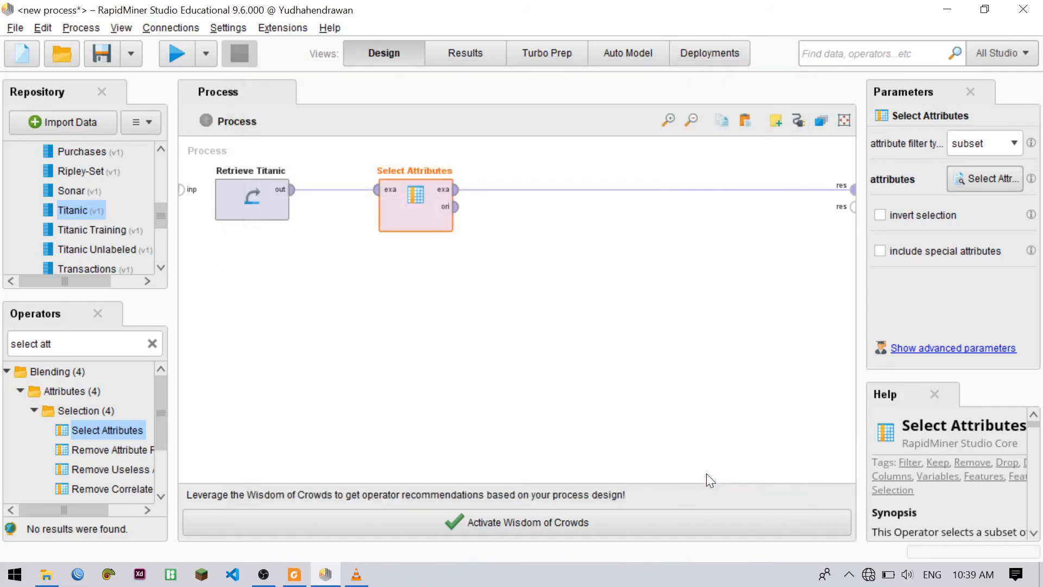
Run the process and look through the rows of the resulting example set
left_click(174, 54)
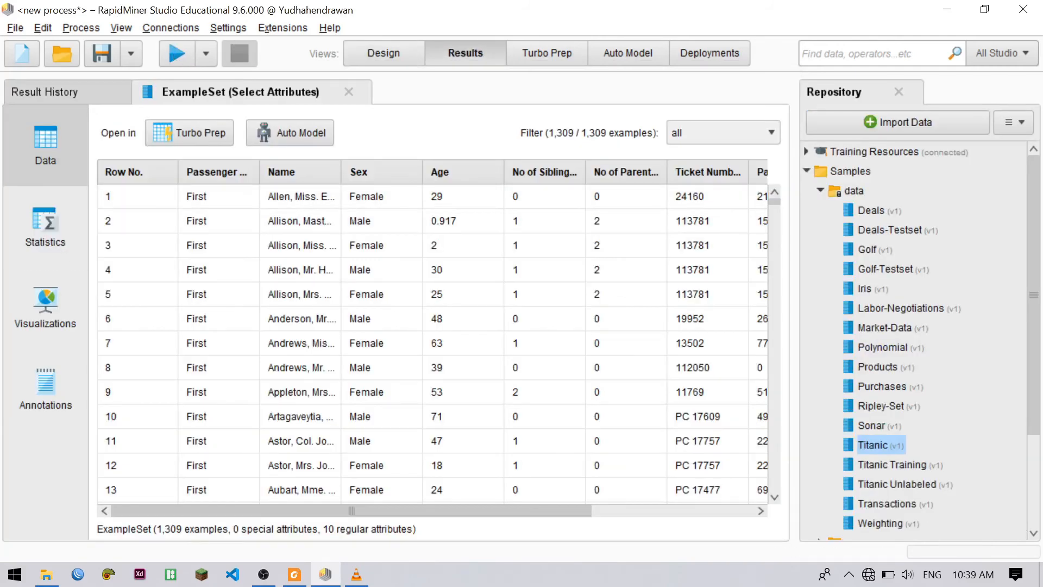
scroll(436, 329, "down", 1)
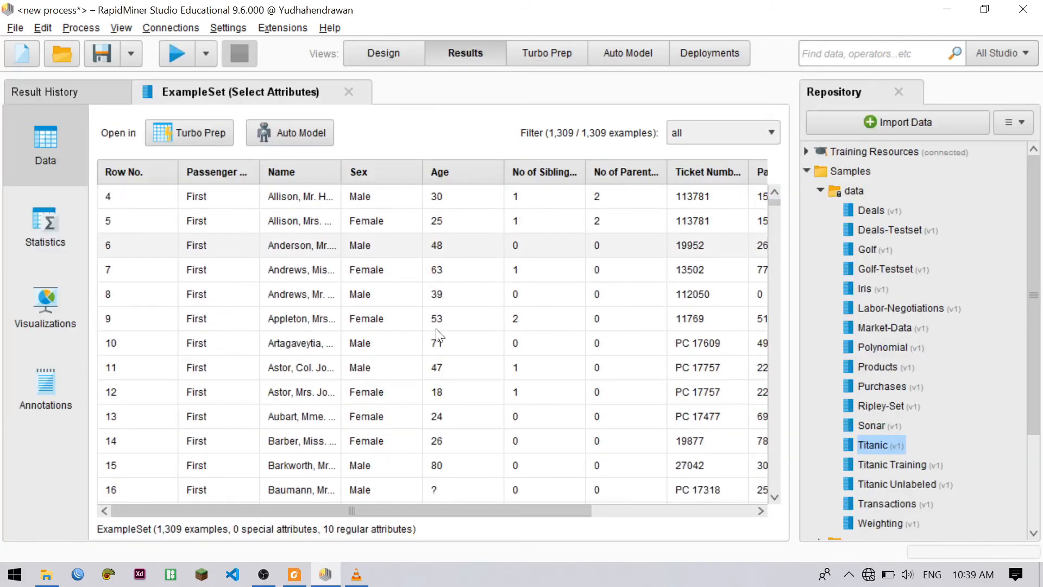
scroll(436, 332, "up", 1)
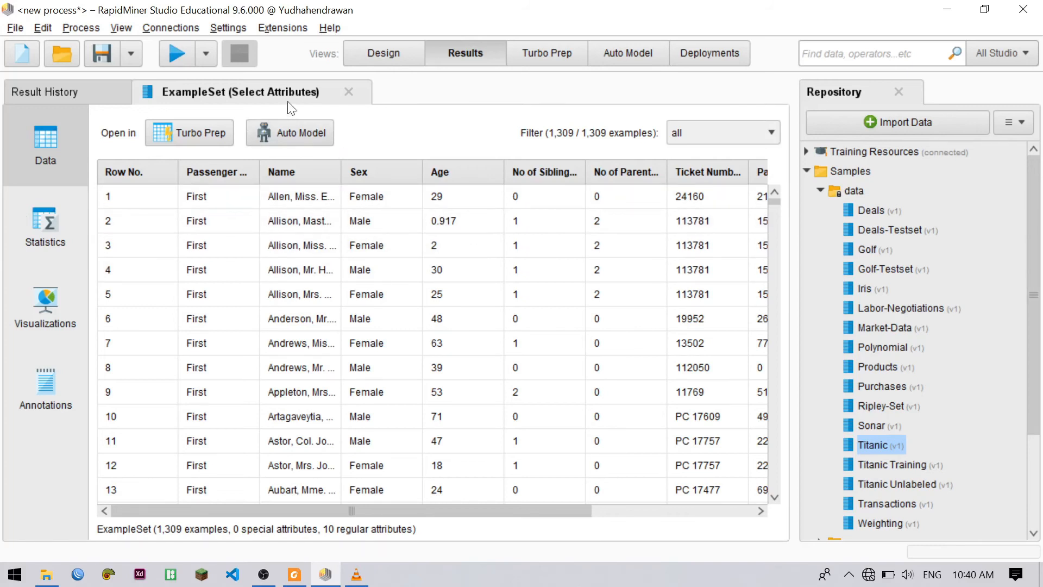
Insert a Replace Missing Values operator between Select Attributes and the process result port, and move Select Attributes closer to Retrieve Titanic
left_click(365, 56)
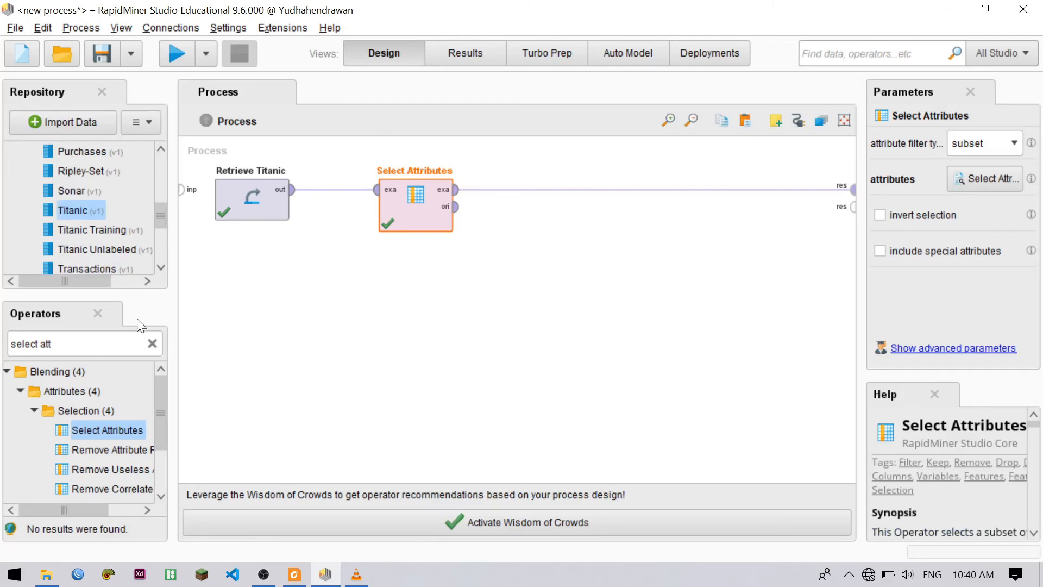
left_click(76, 344)
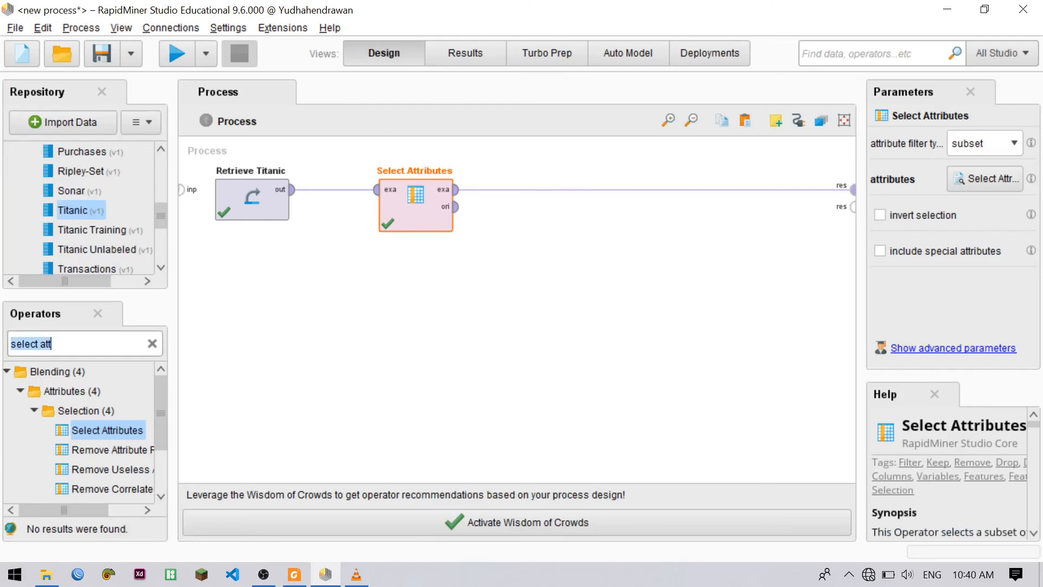
key("BackSpace")
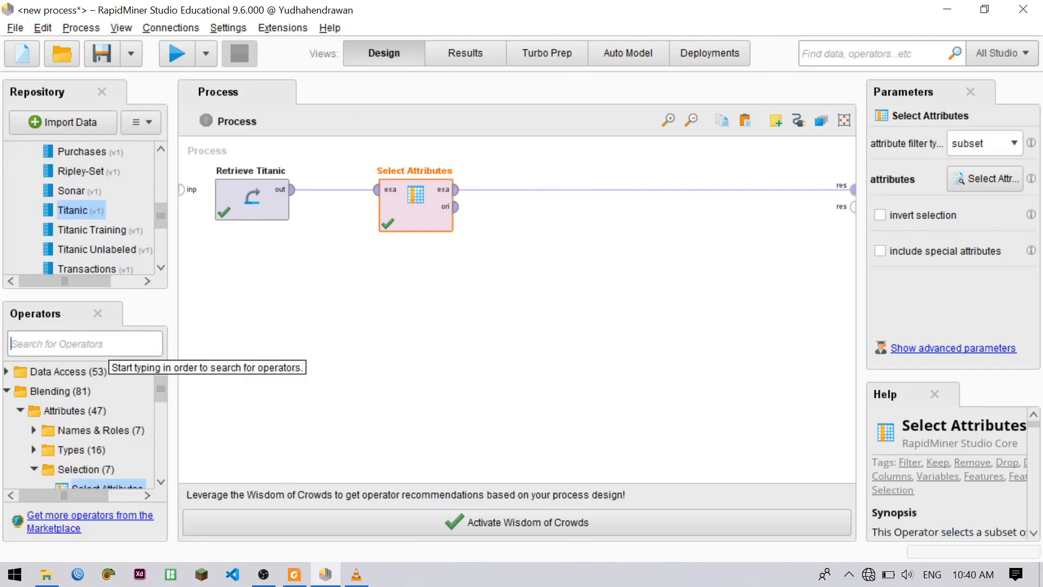
type("repla")
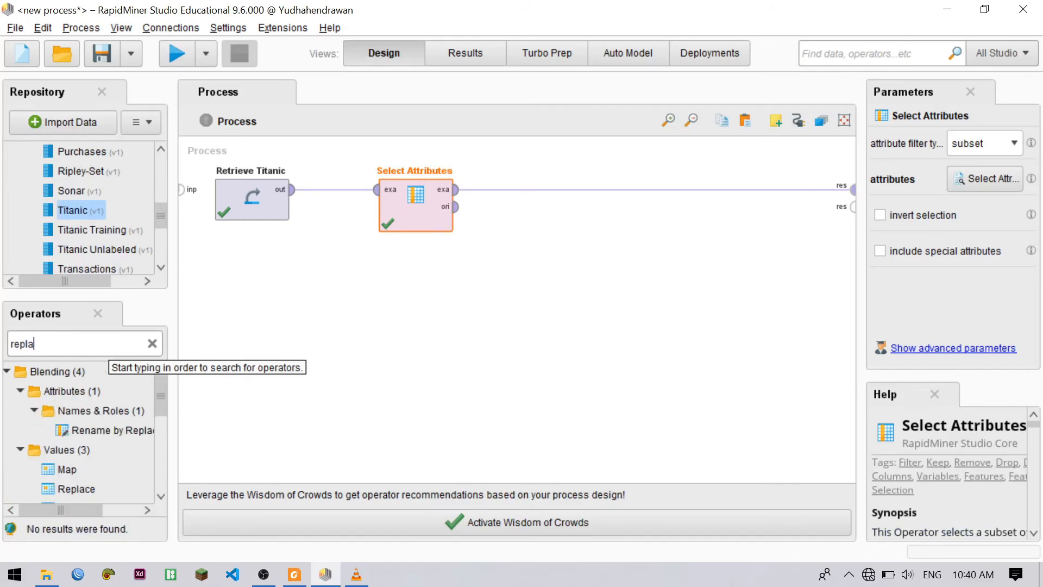
type("ce mis")
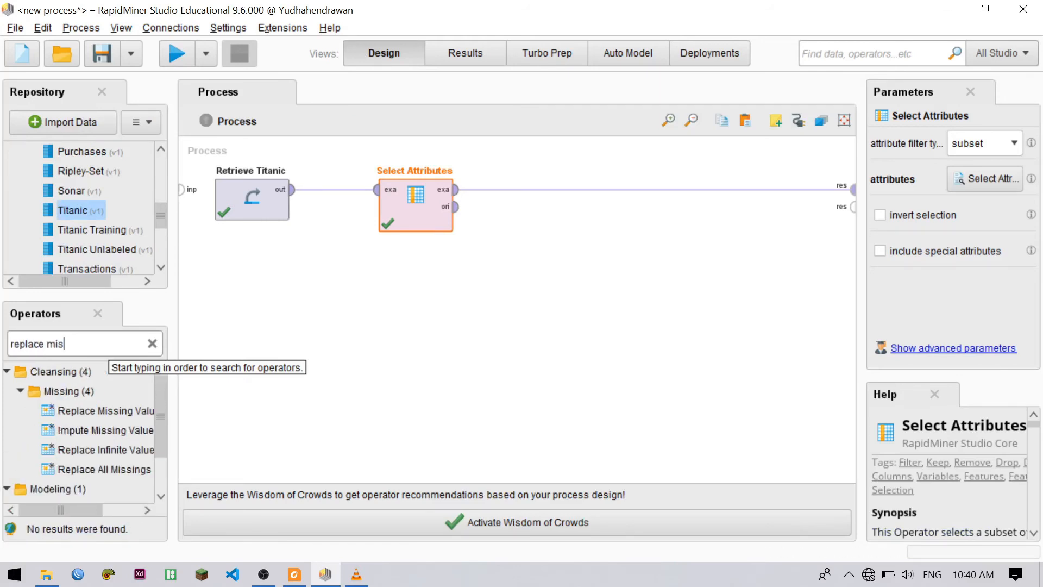
type("sing")
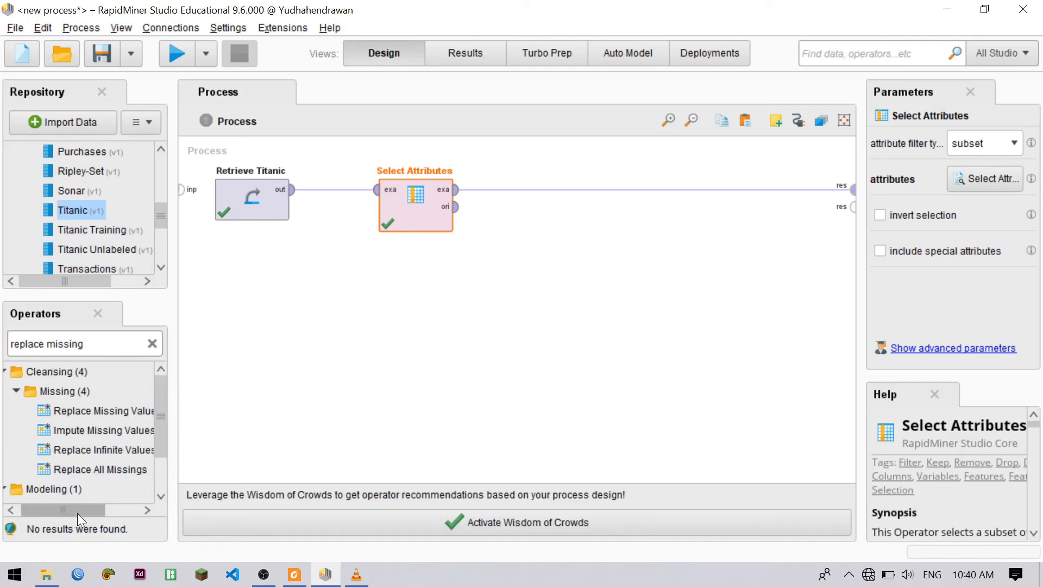
mouse_move(77, 513)
left_mouse_down()
mouse_move(96, 513)
mouse_move(87, 512)
left_mouse_up()
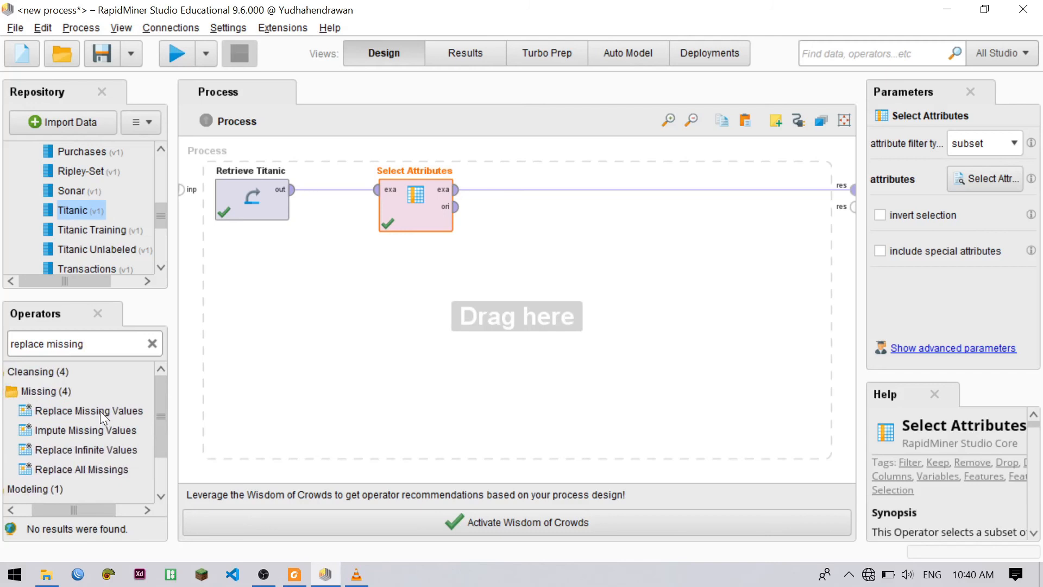
left_click_drag(100, 410, 523, 202)
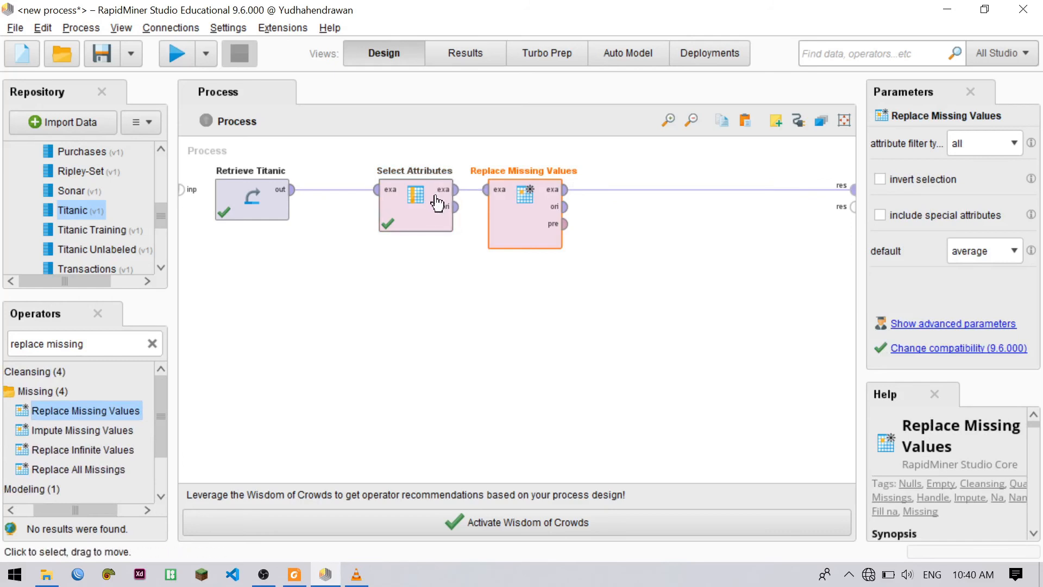
left_click_drag(424, 234, 386, 220)
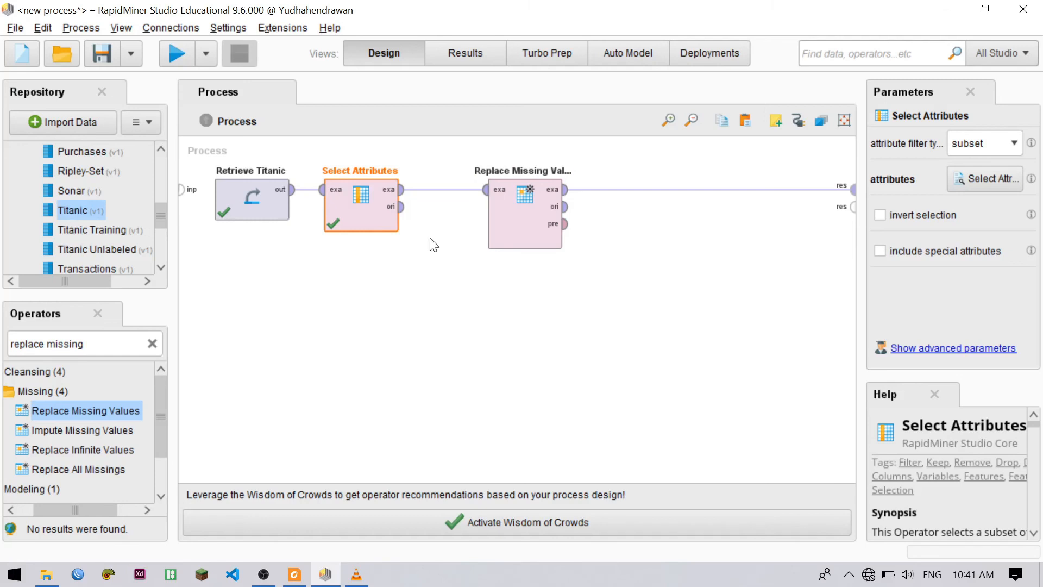
Set Replace Missing Values to filter a single attribute and choose Age as that attribute
left_click(519, 229)
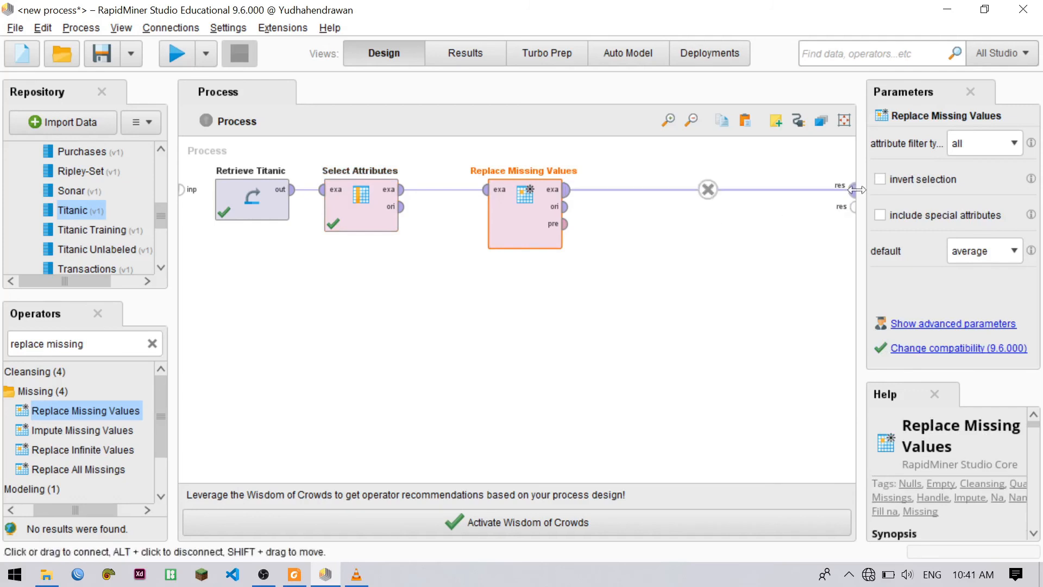
left_click(1007, 144)
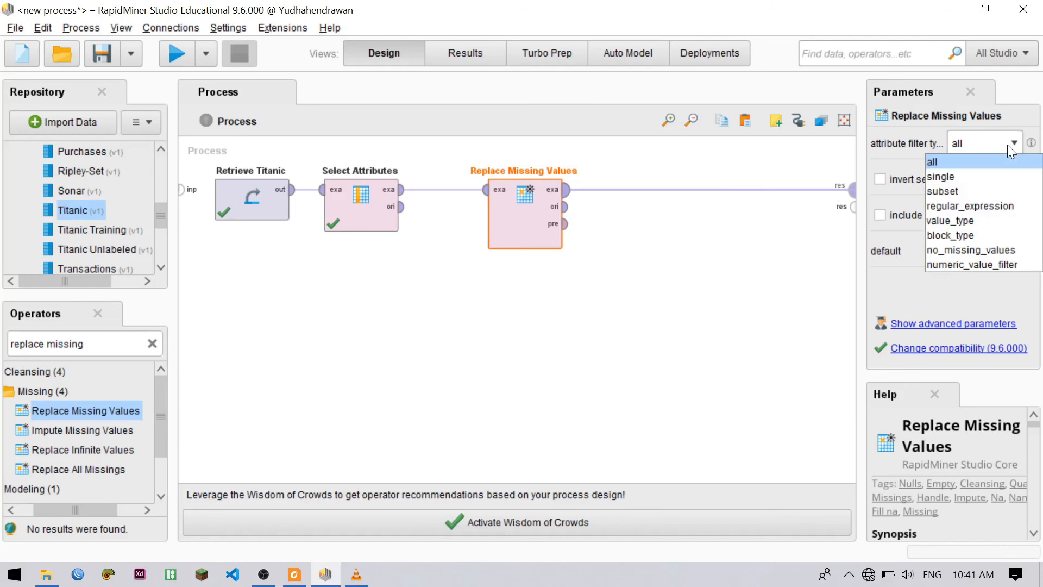
left_click(966, 178)
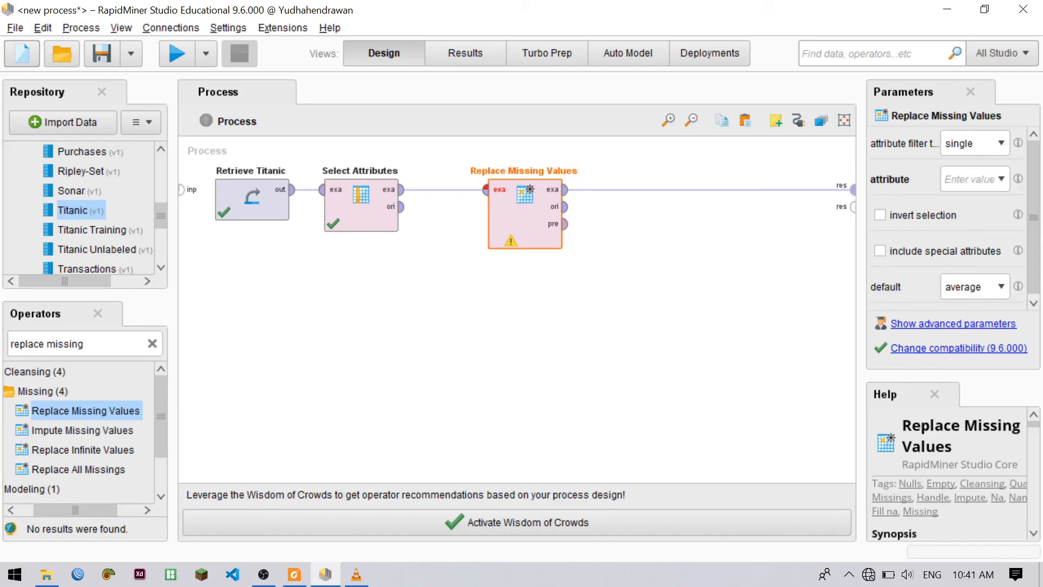
left_click(945, 179)
left_click(945, 179)
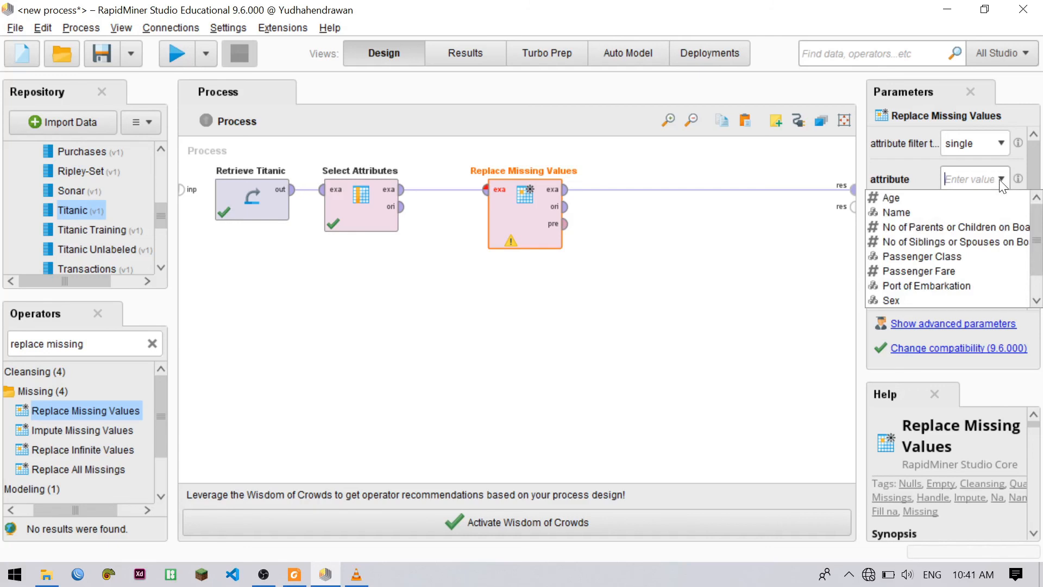
left_click(946, 198)
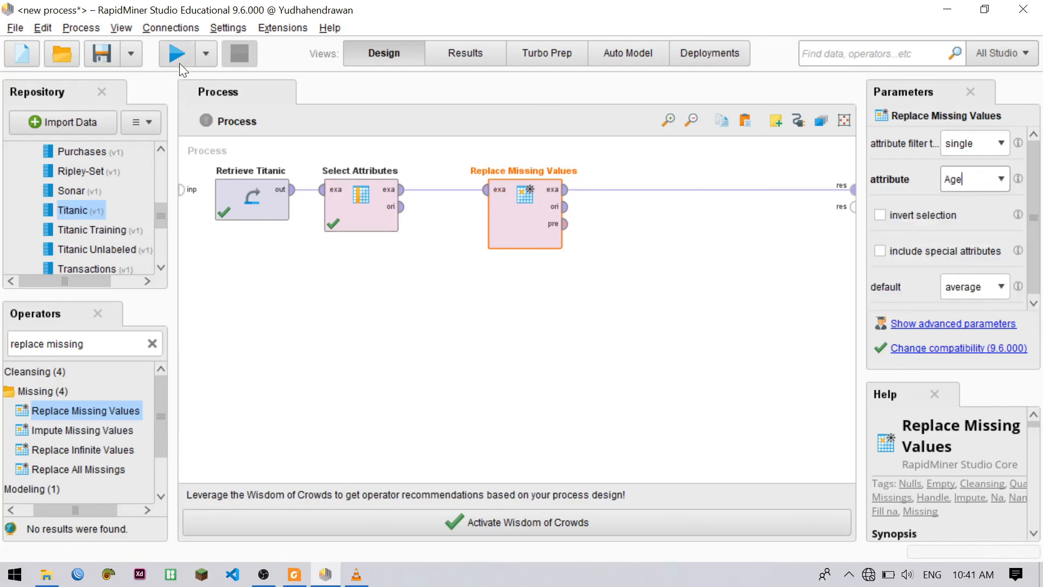
Run the process, sort the resulting example set by Age in descending order and examine the Age values
left_click(180, 56)
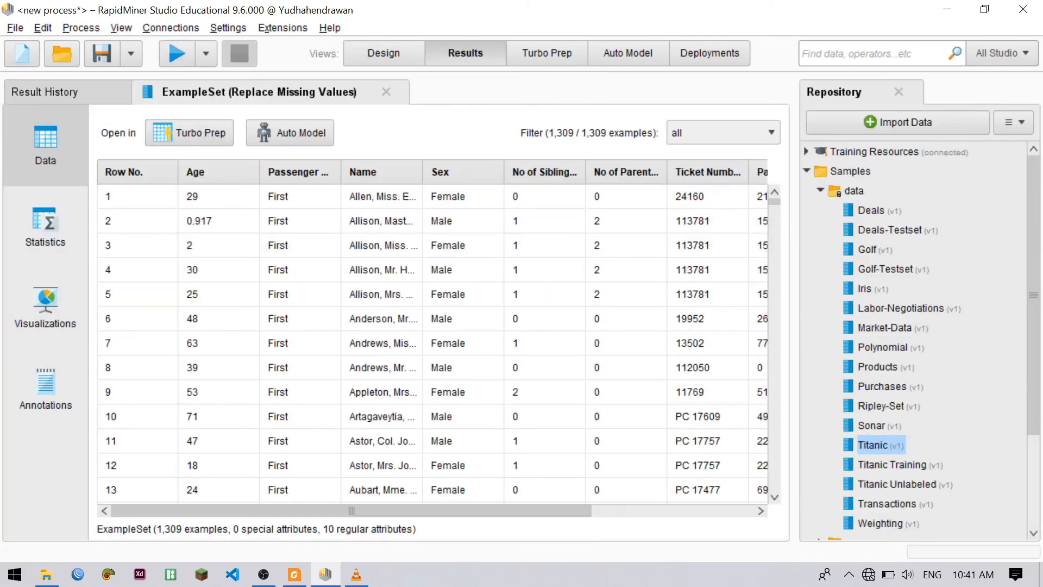
left_click(206, 170)
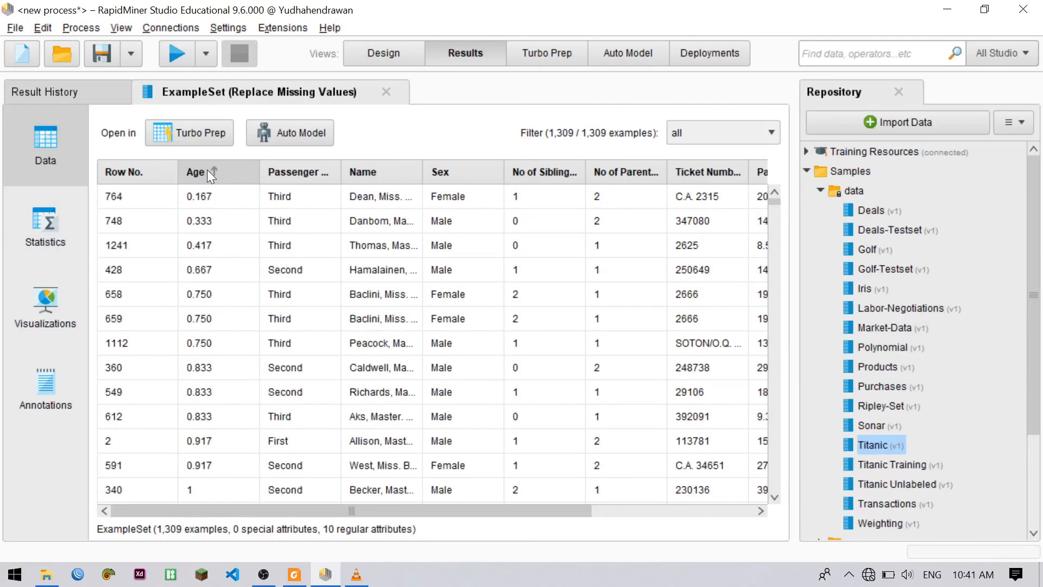
left_click(211, 170)
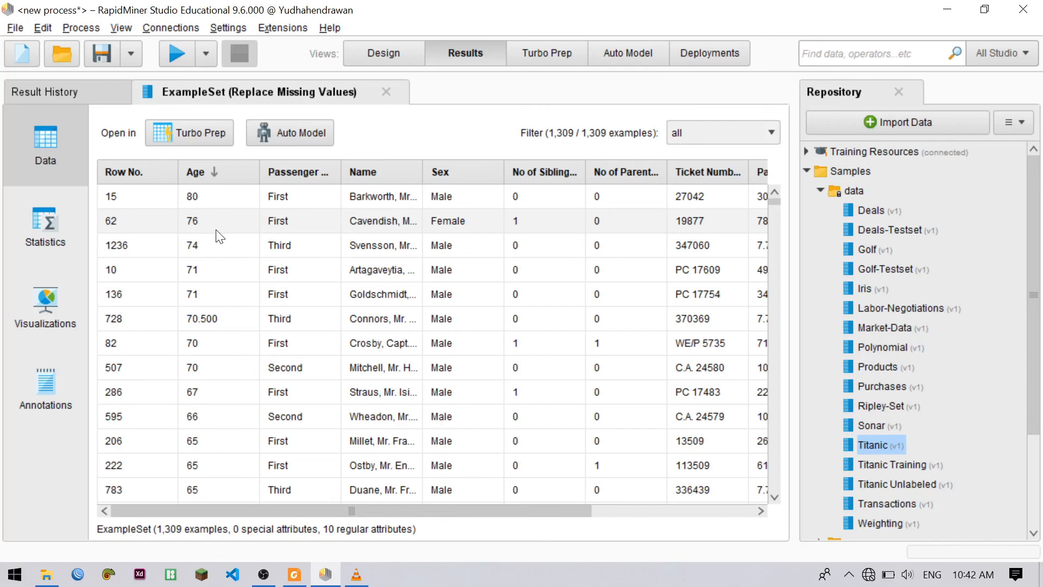
scroll(226, 237, "down", 9)
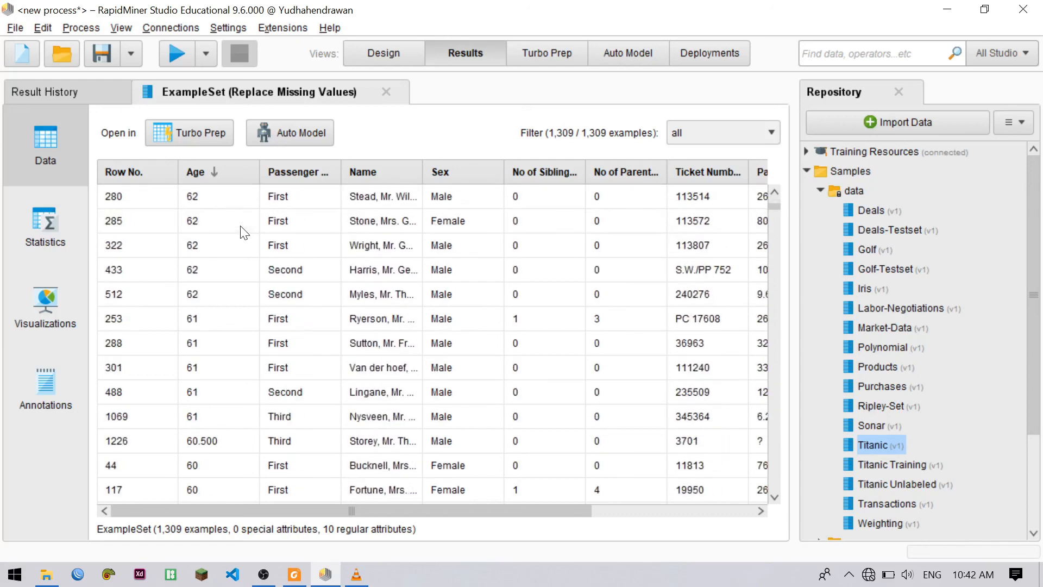
scroll(244, 233, "down", 4)
scroll(245, 232, "up", 7)
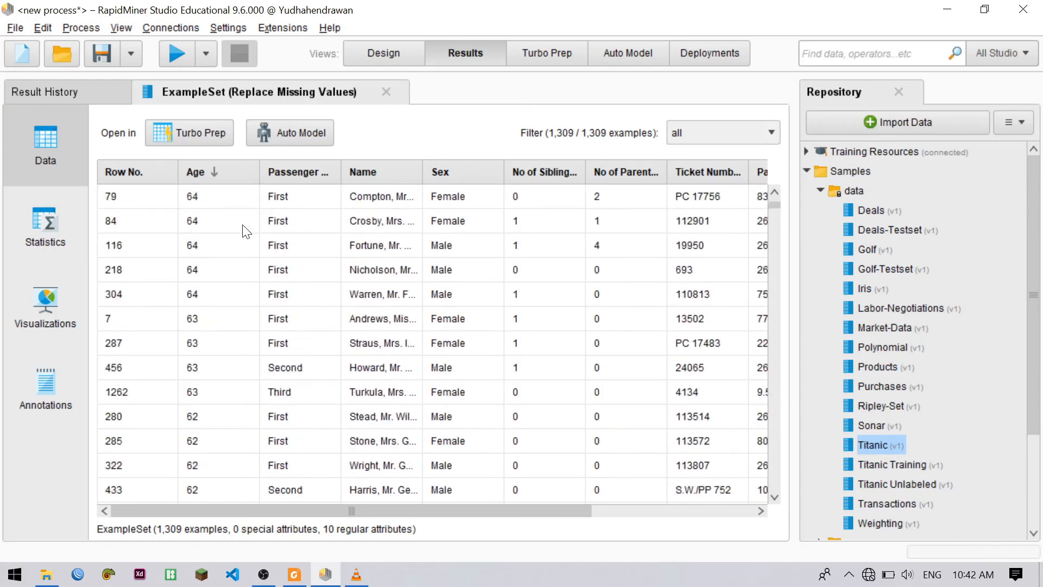
scroll(244, 232, "up", 4)
scroll(239, 230, "down", 6)
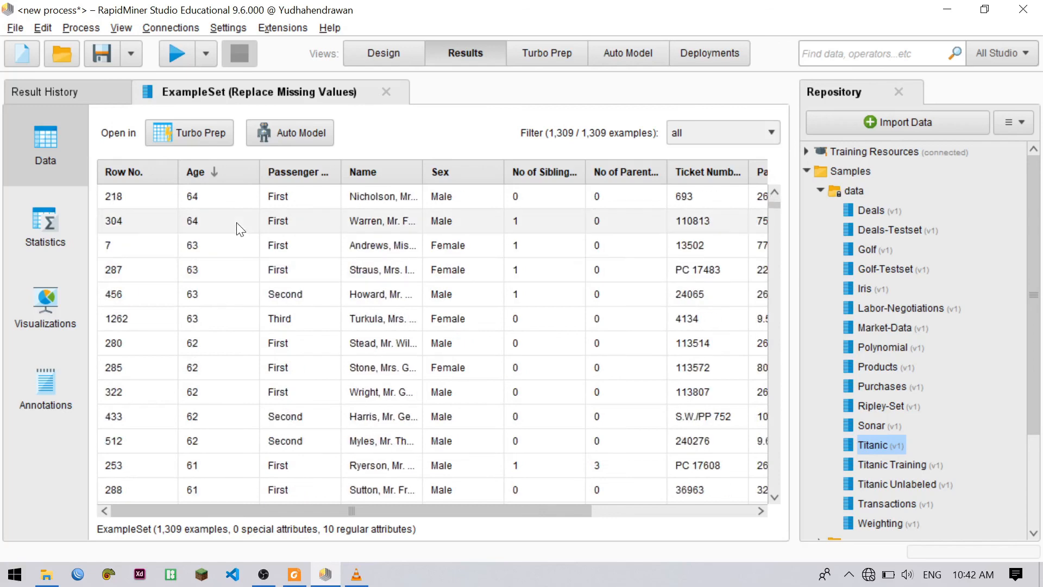
Look further down the Age values in the sorted example set
scroll(236, 229, "down", 15)
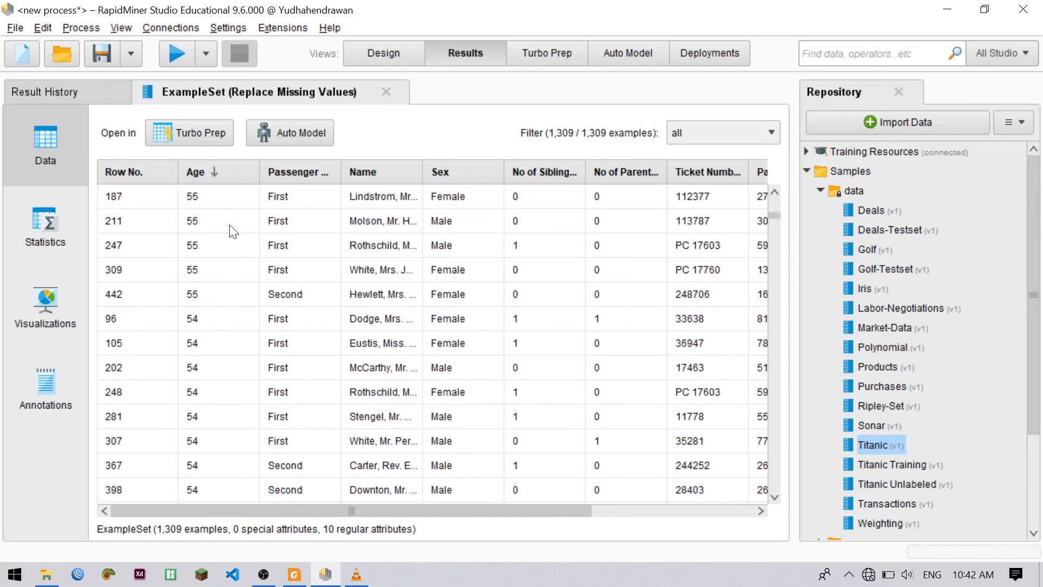
scroll(233, 231, "down", 4)
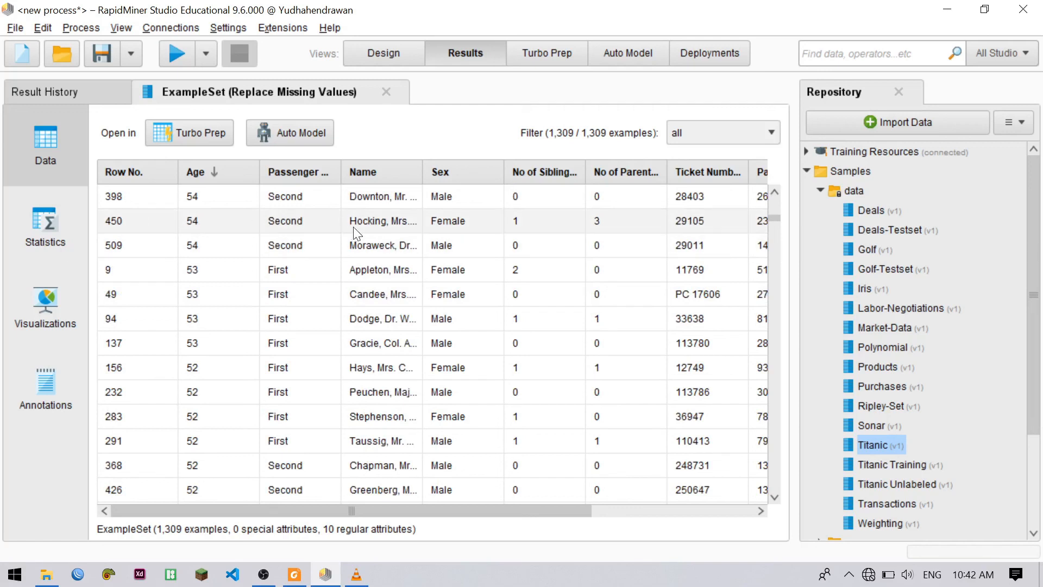
scroll(214, 262, "down", 2)
scroll(224, 243, "down", 3)
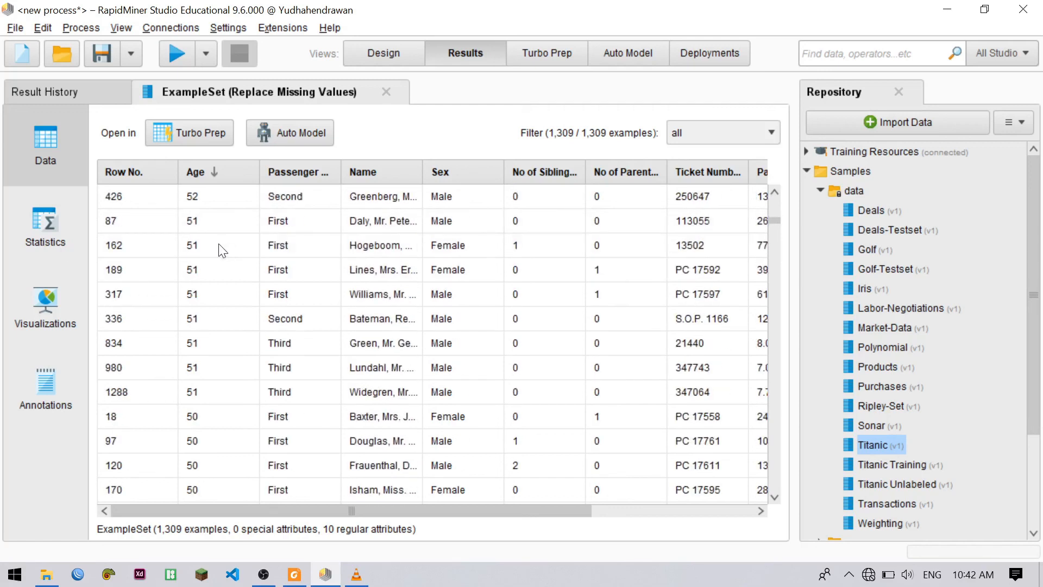
Insert a Filter Examples operator between Replace Missing Values and the process result port, and move both operators closer to Select Attributes
left_click(388, 54)
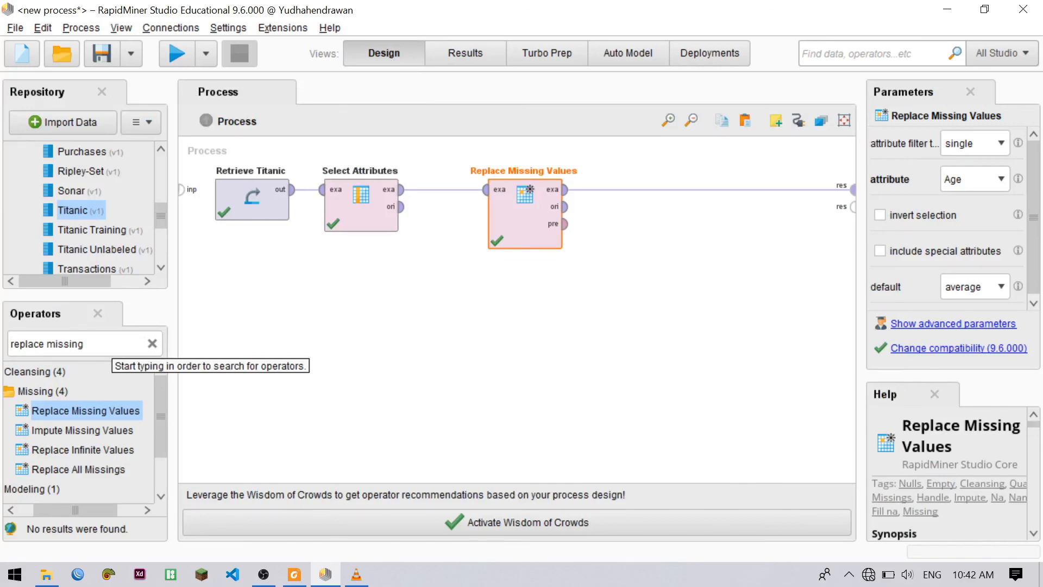
left_click(120, 342)
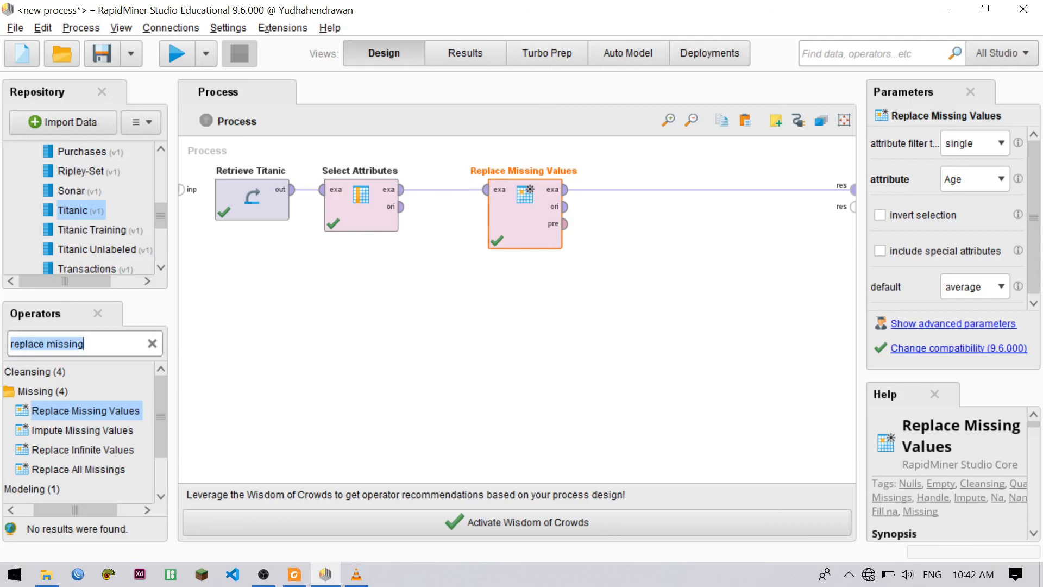
type("fi")
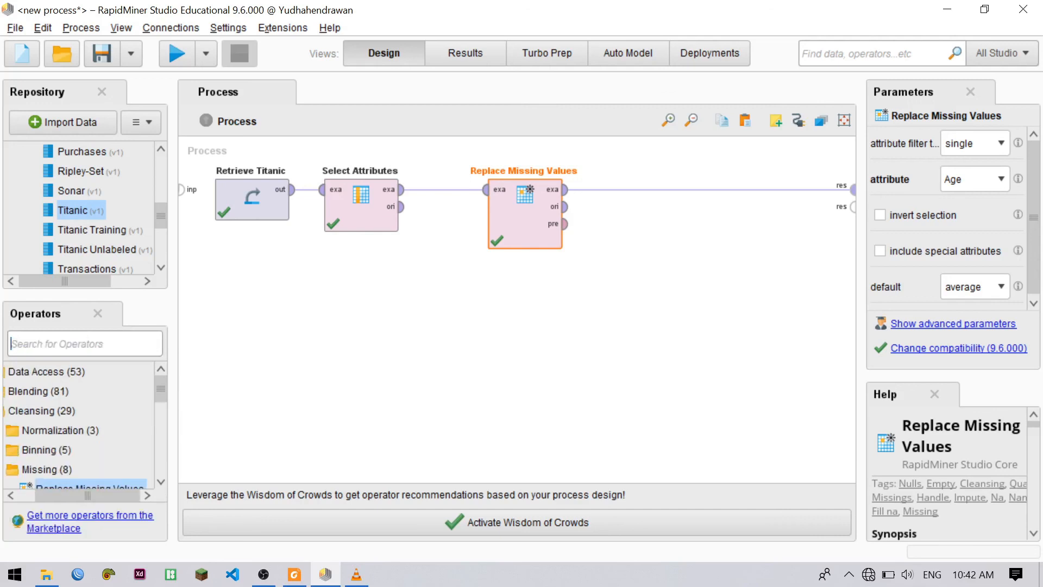
type("lt")
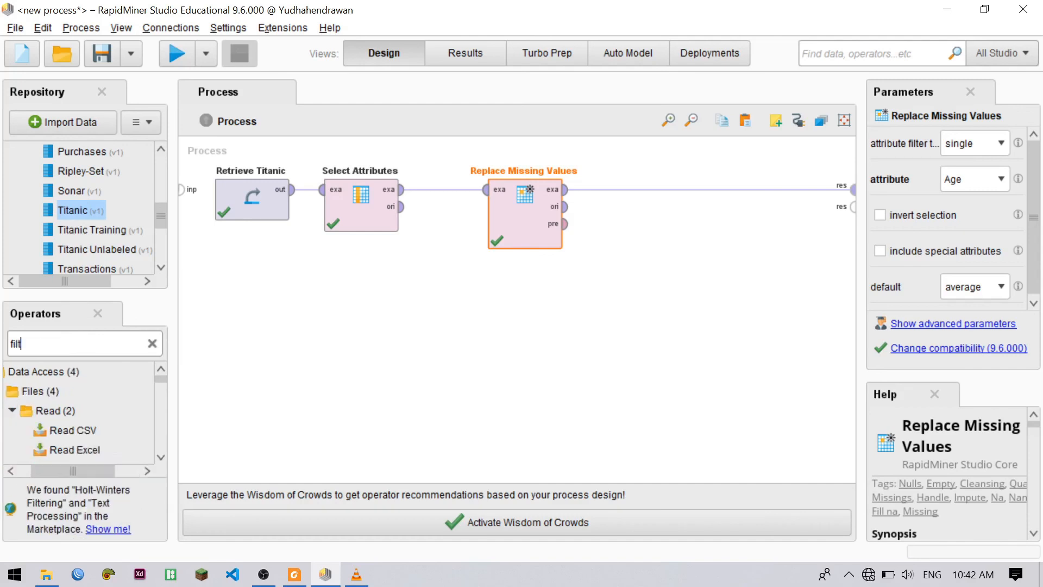
type("er example")
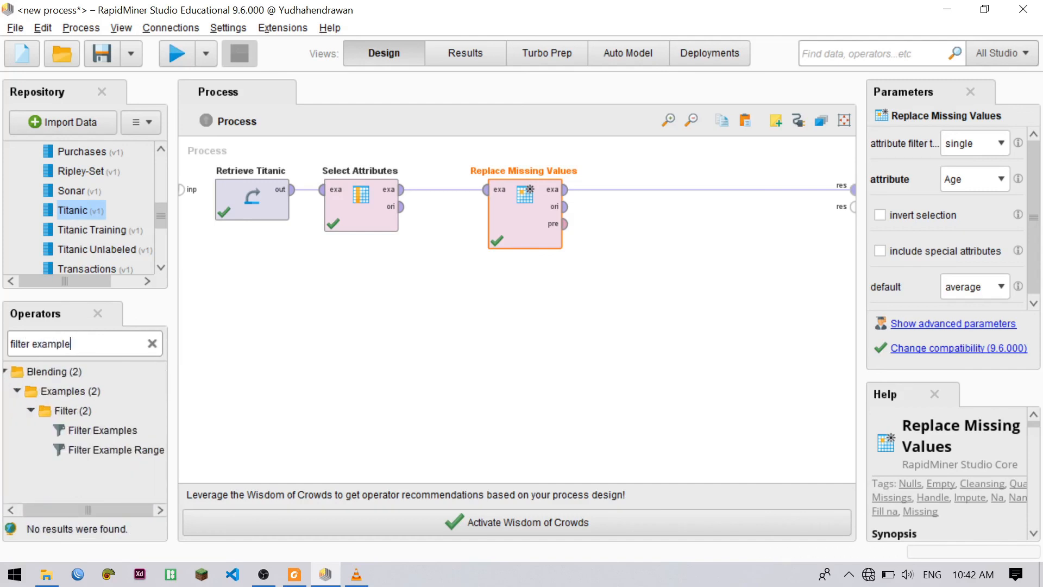
left_click_drag(88, 429, 635, 196)
left_click_drag(543, 220, 489, 220)
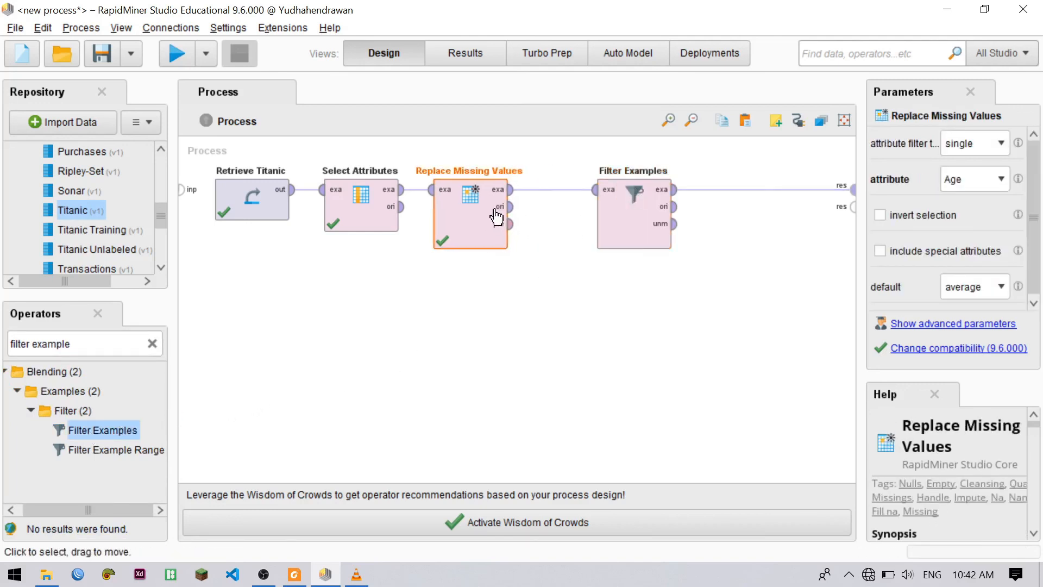
left_click_drag(624, 223, 570, 224)
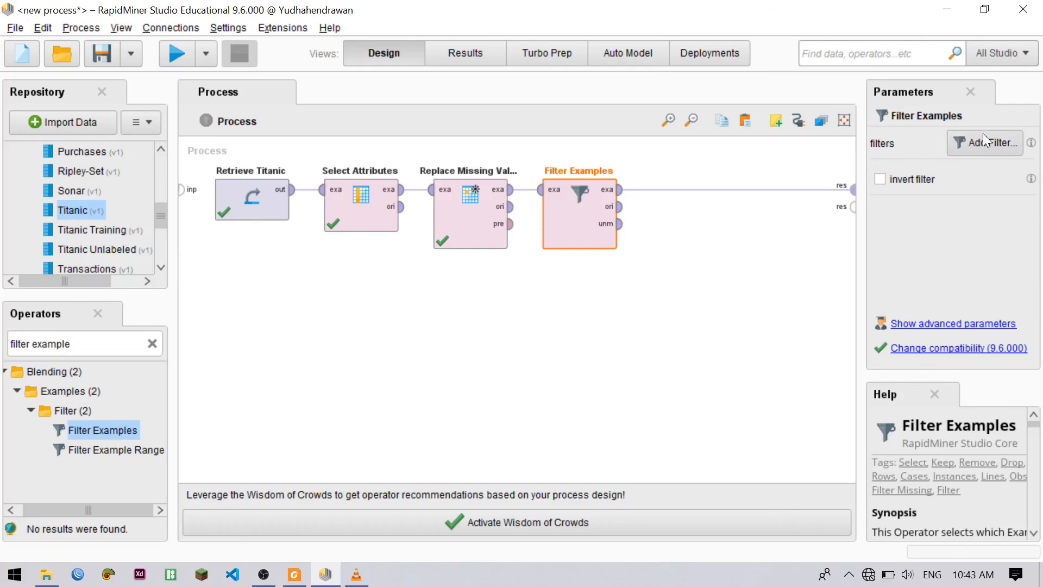
Show the advanced parameters of Filter Examples and set its condition class to no_missing_attributes
key("alt+Tab")
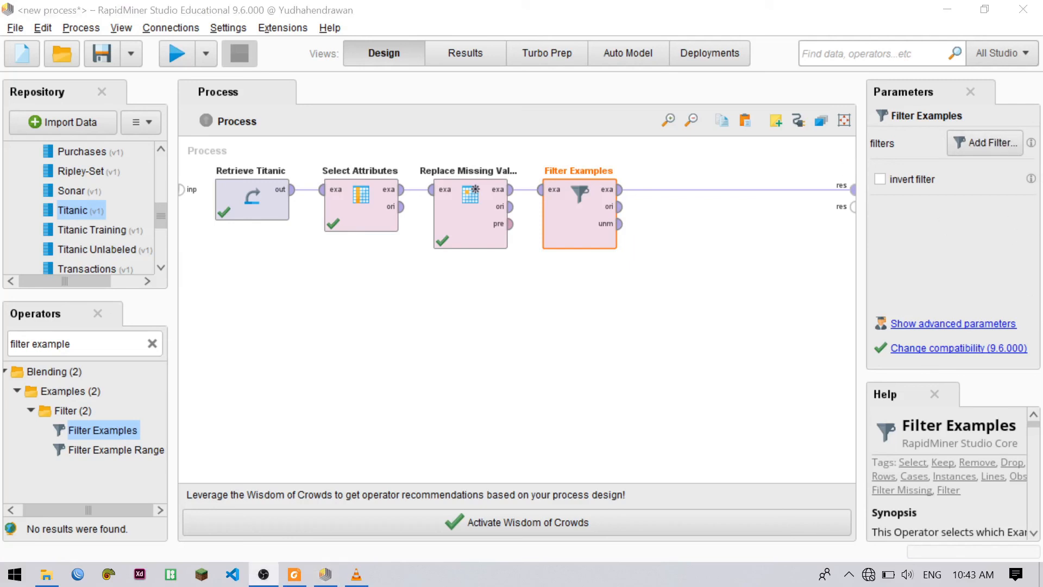
left_click(979, 325)
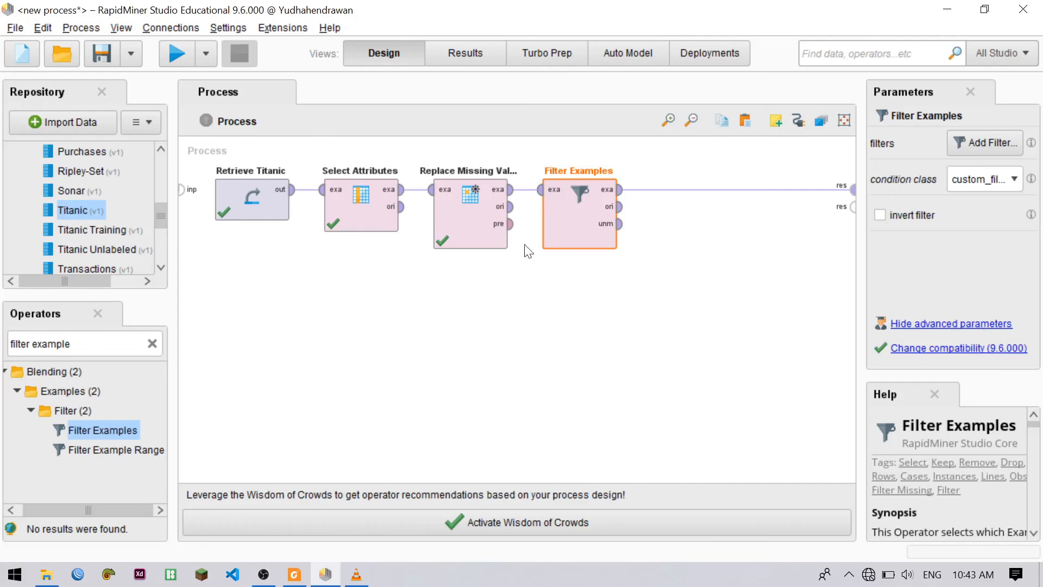
left_click(1001, 178)
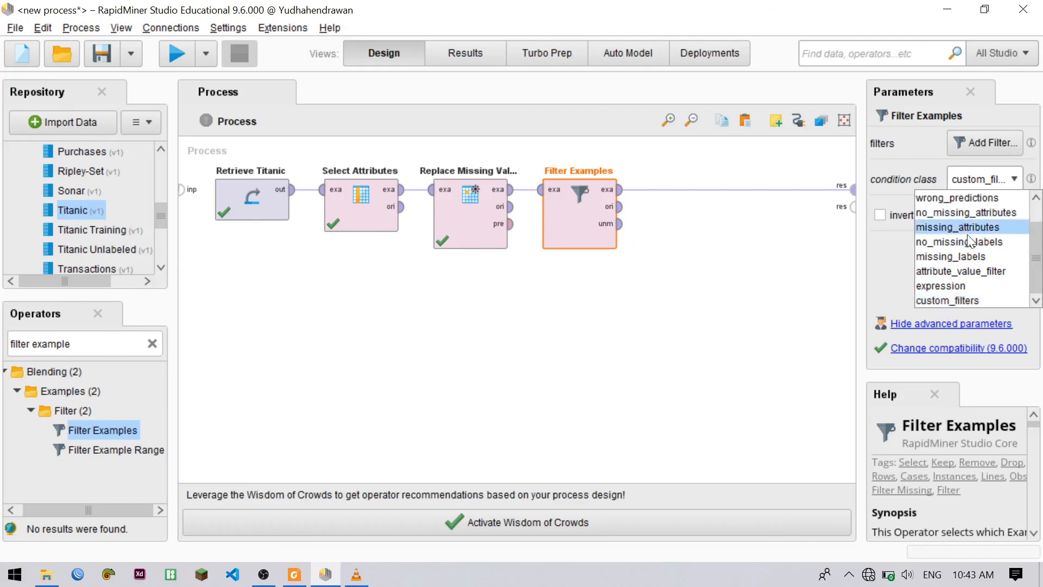
scroll(971, 229, "up", 1)
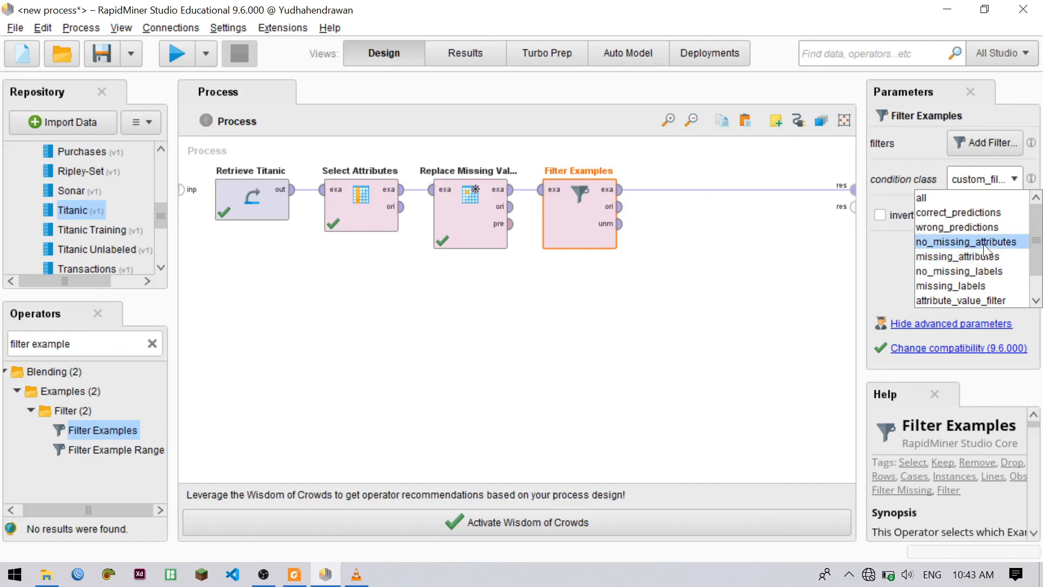
left_click(985, 243)
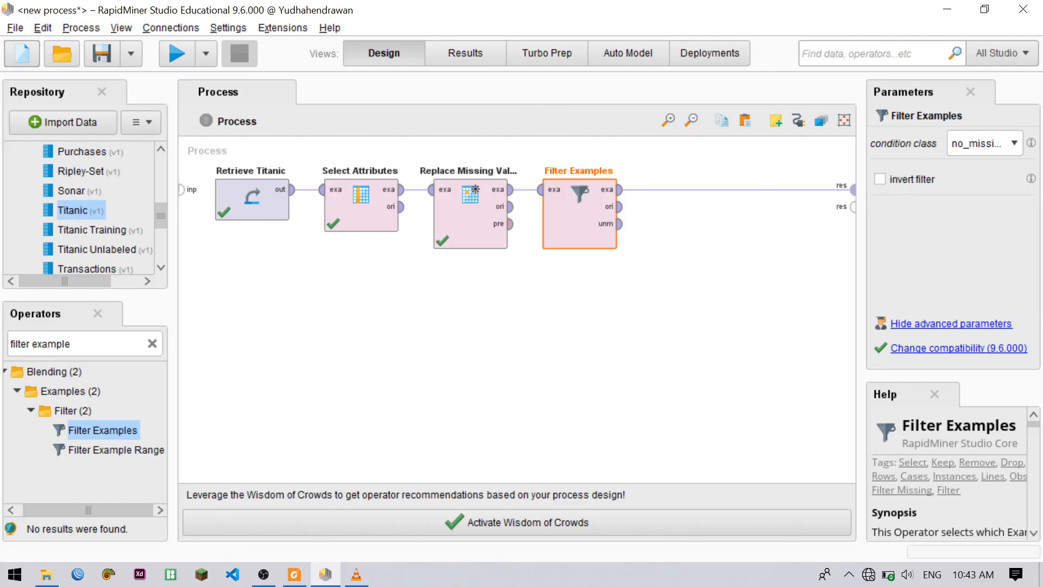
Run the process and look through the rows and columns of the filtered example set
left_click(179, 57)
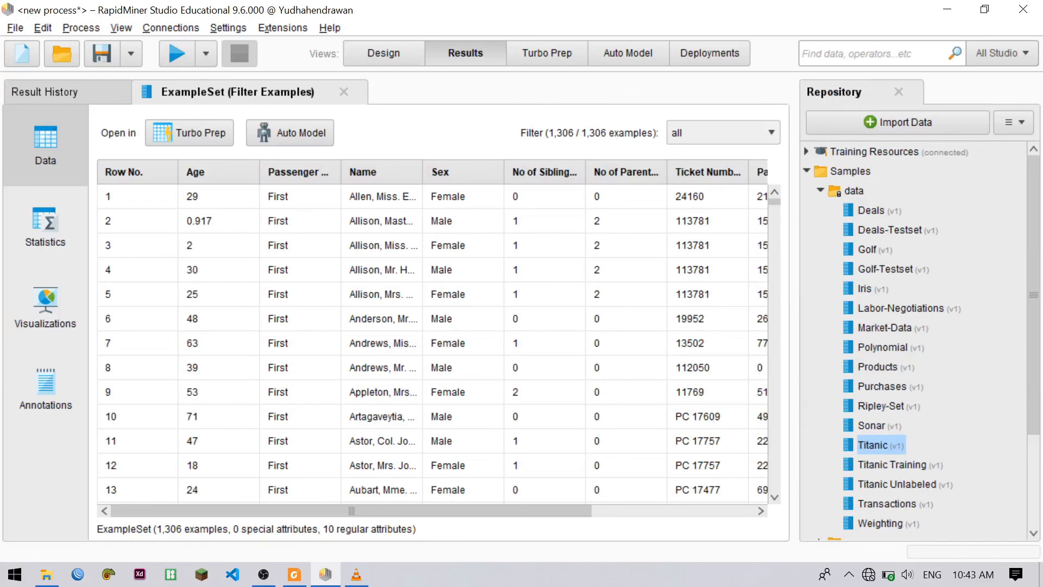
left_click_drag(454, 506, 438, 480)
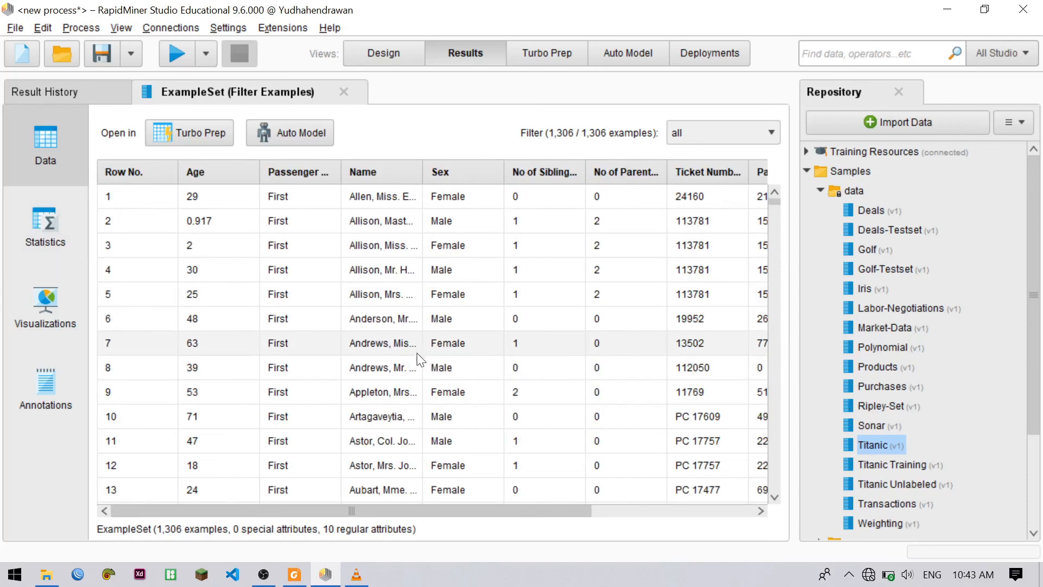
left_click_drag(380, 508, 495, 511)
scroll(504, 361, "down", 4)
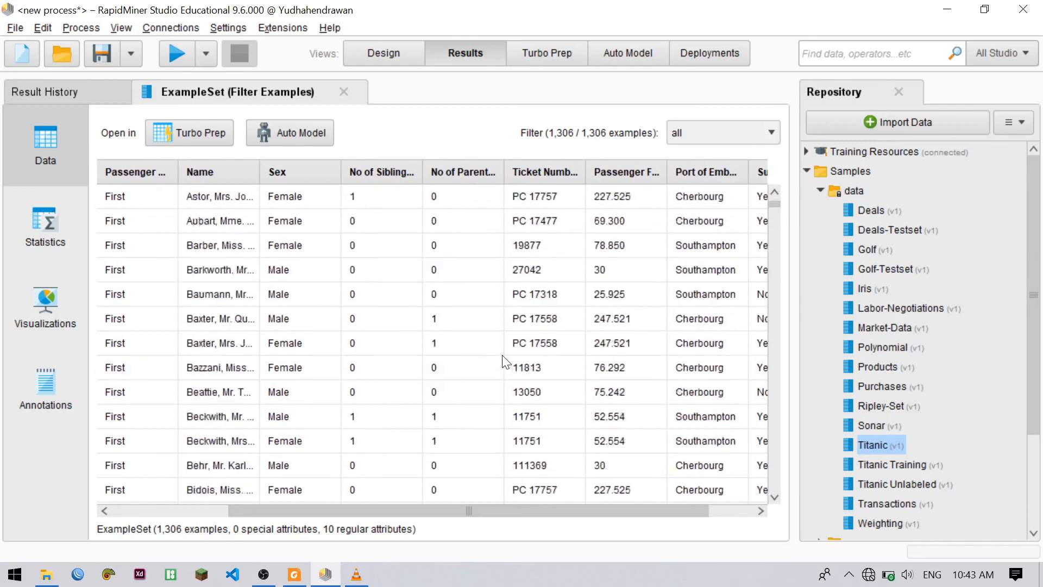
scroll(494, 375, "down", 3)
scroll(432, 377, "up", 7)
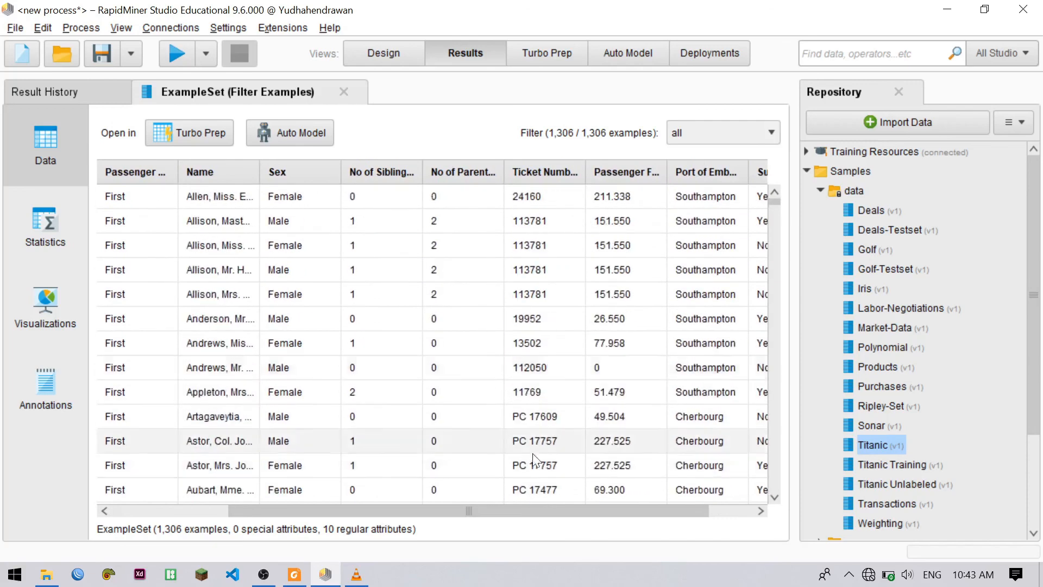
left_click_drag(543, 510, 427, 508)
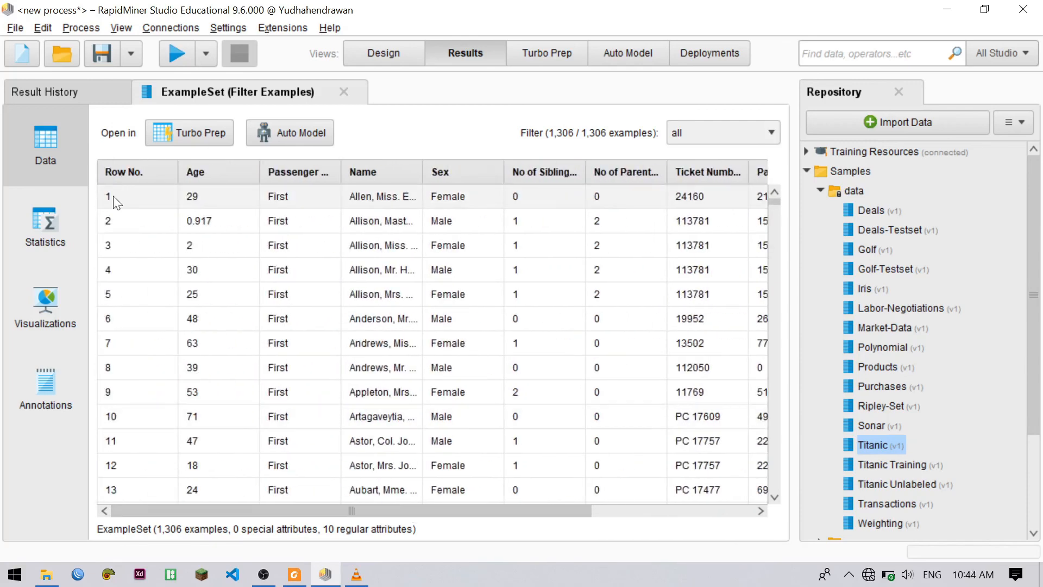
Check the missing counts in the filtered example set's attribute statistics, and return to its data rows
left_click(44, 227)
scroll(380, 284, "down", 2)
scroll(379, 299, "up", 2)
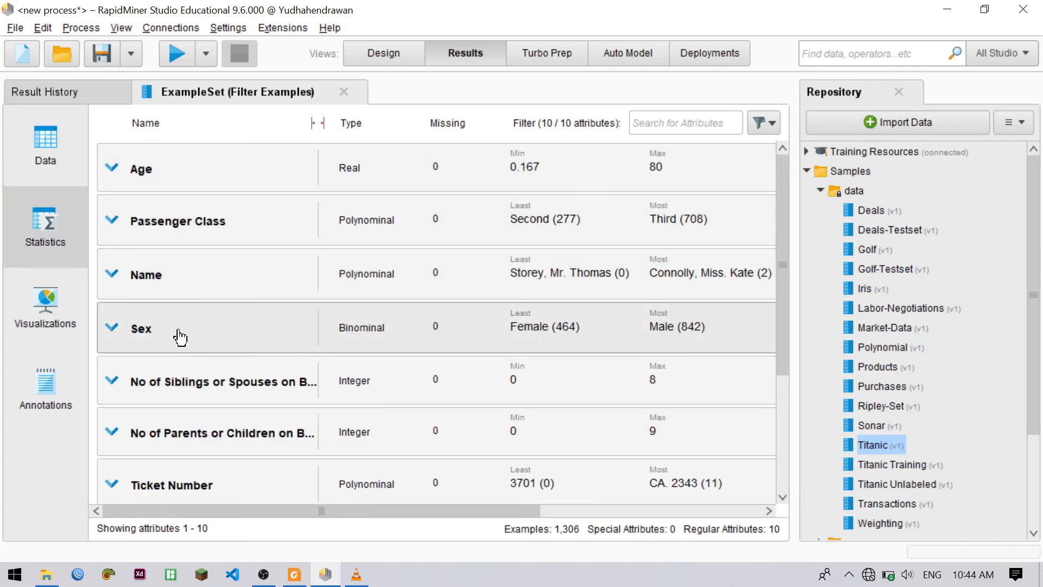
left_click(45, 144)
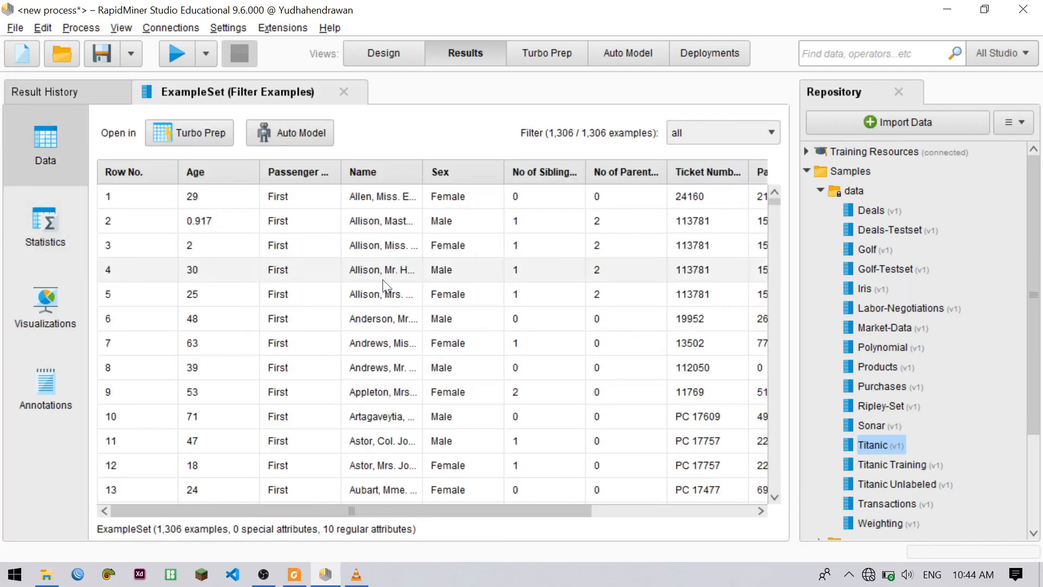
mouse_move(380, 514)
left_mouse_down()
mouse_move(562, 510)
mouse_move(373, 496)
left_mouse_up()
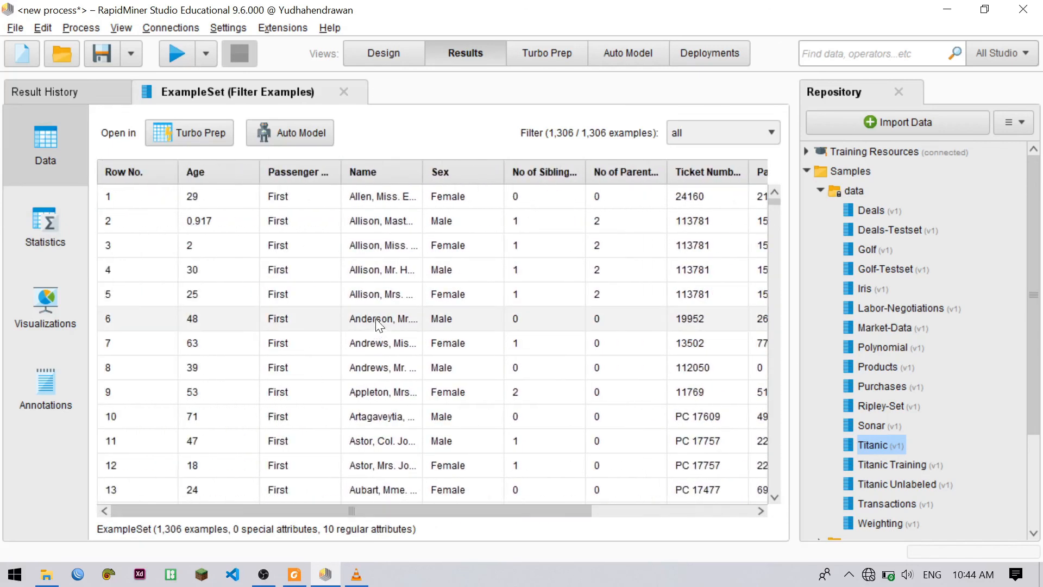
scroll(379, 325, "down", 2)
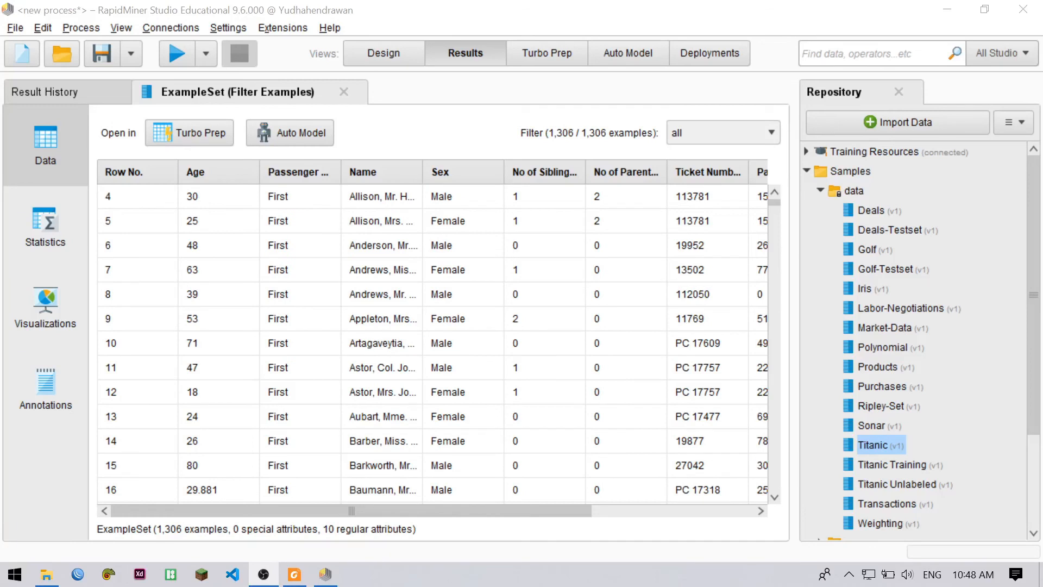